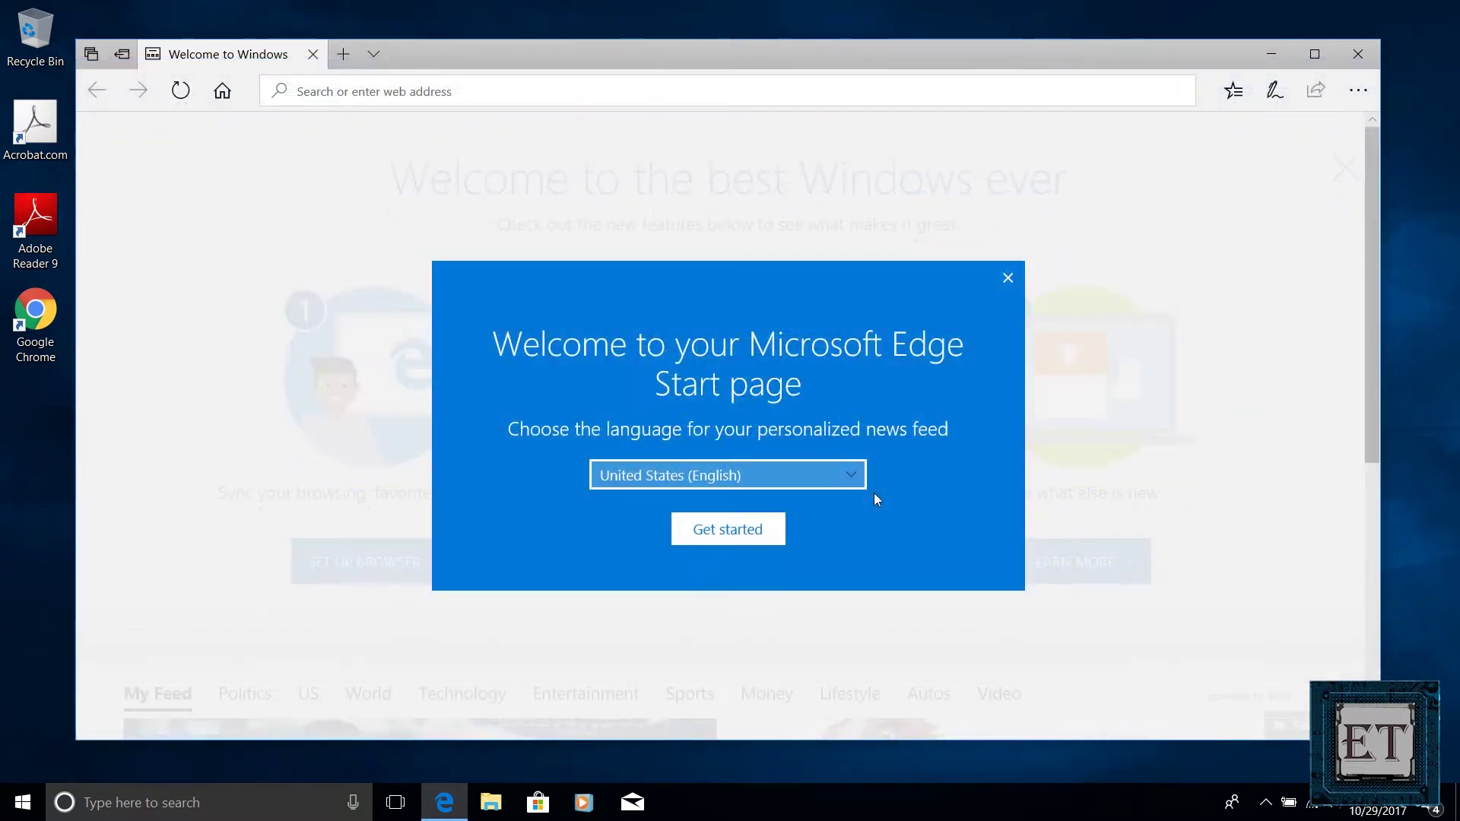
Dismiss the news-feed language prompt on Edge's start page
key(Escape)
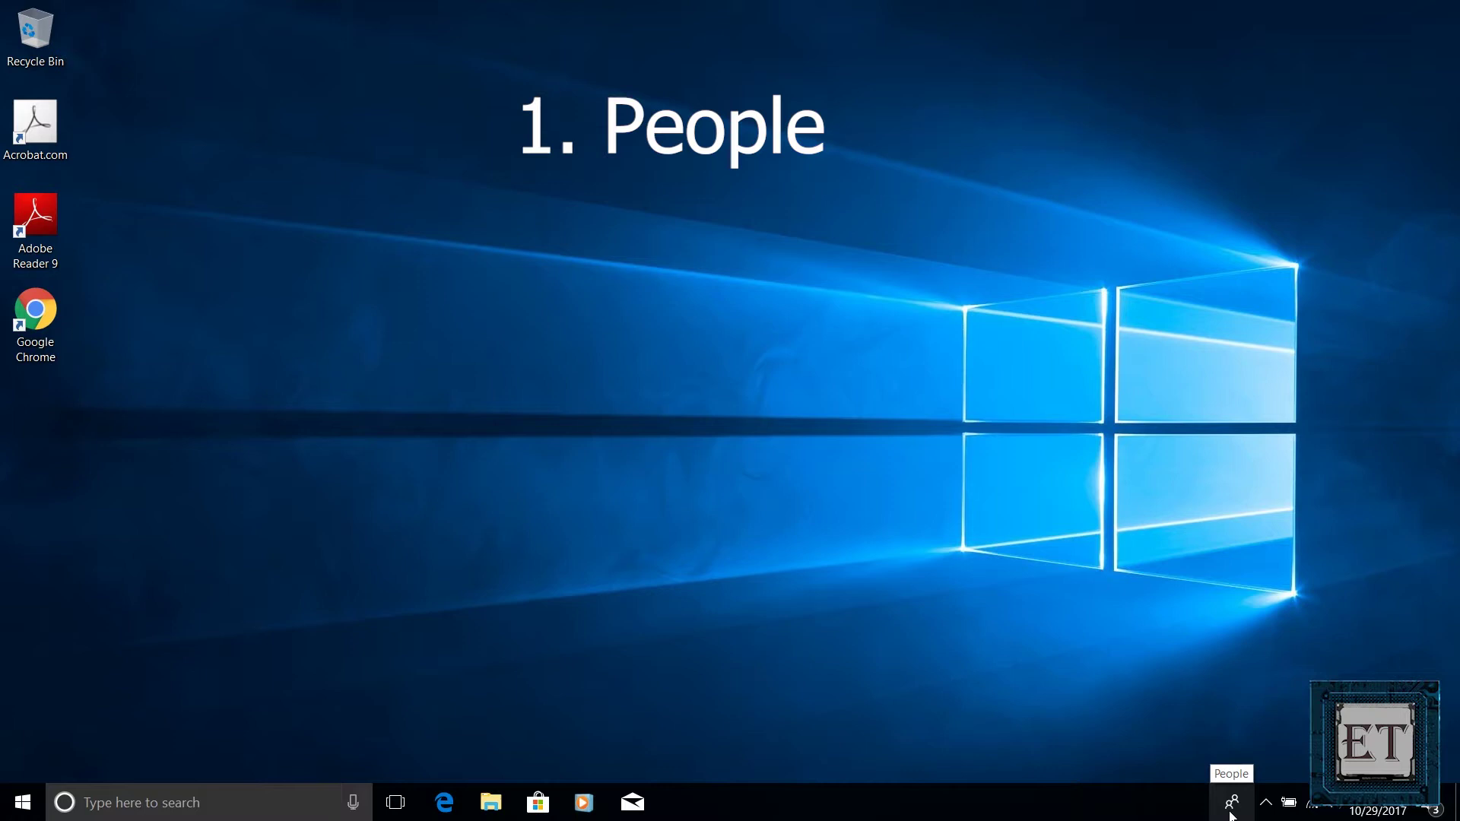
Open the People tips on pinning contacts and advance to the final Skype calls tip
click(1231, 803)
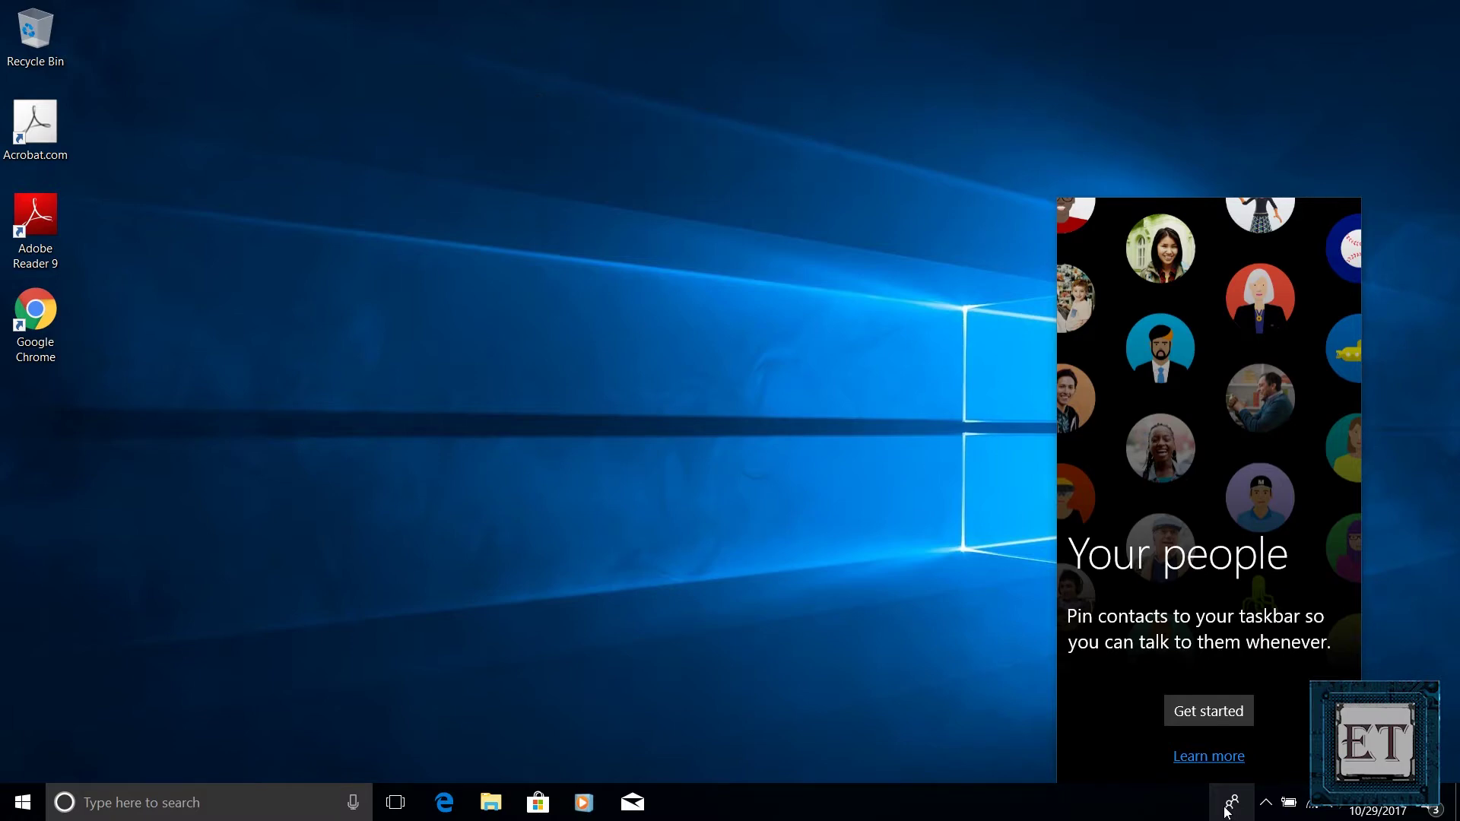
click(1207, 757)
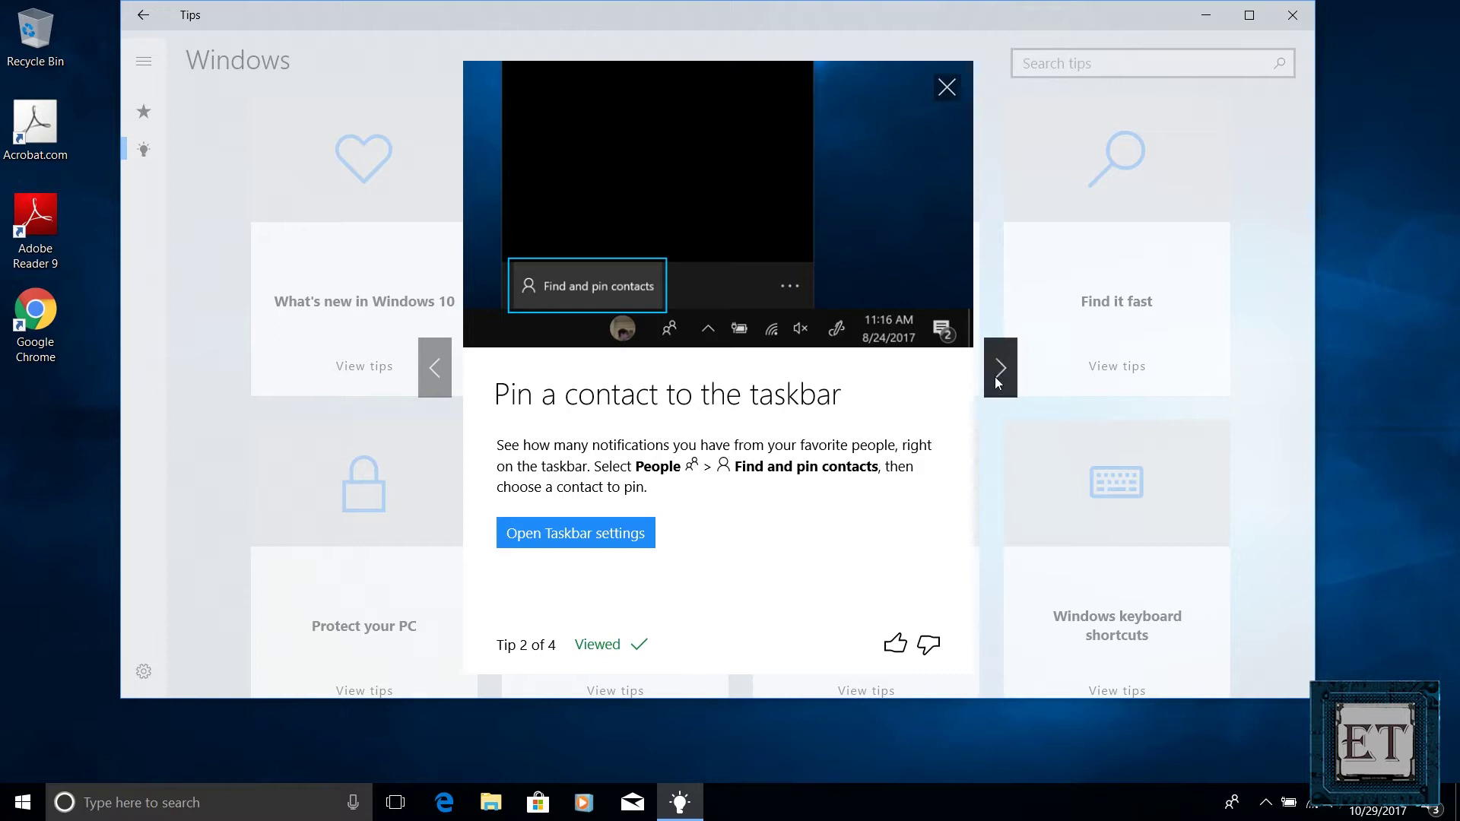
click(996, 377)
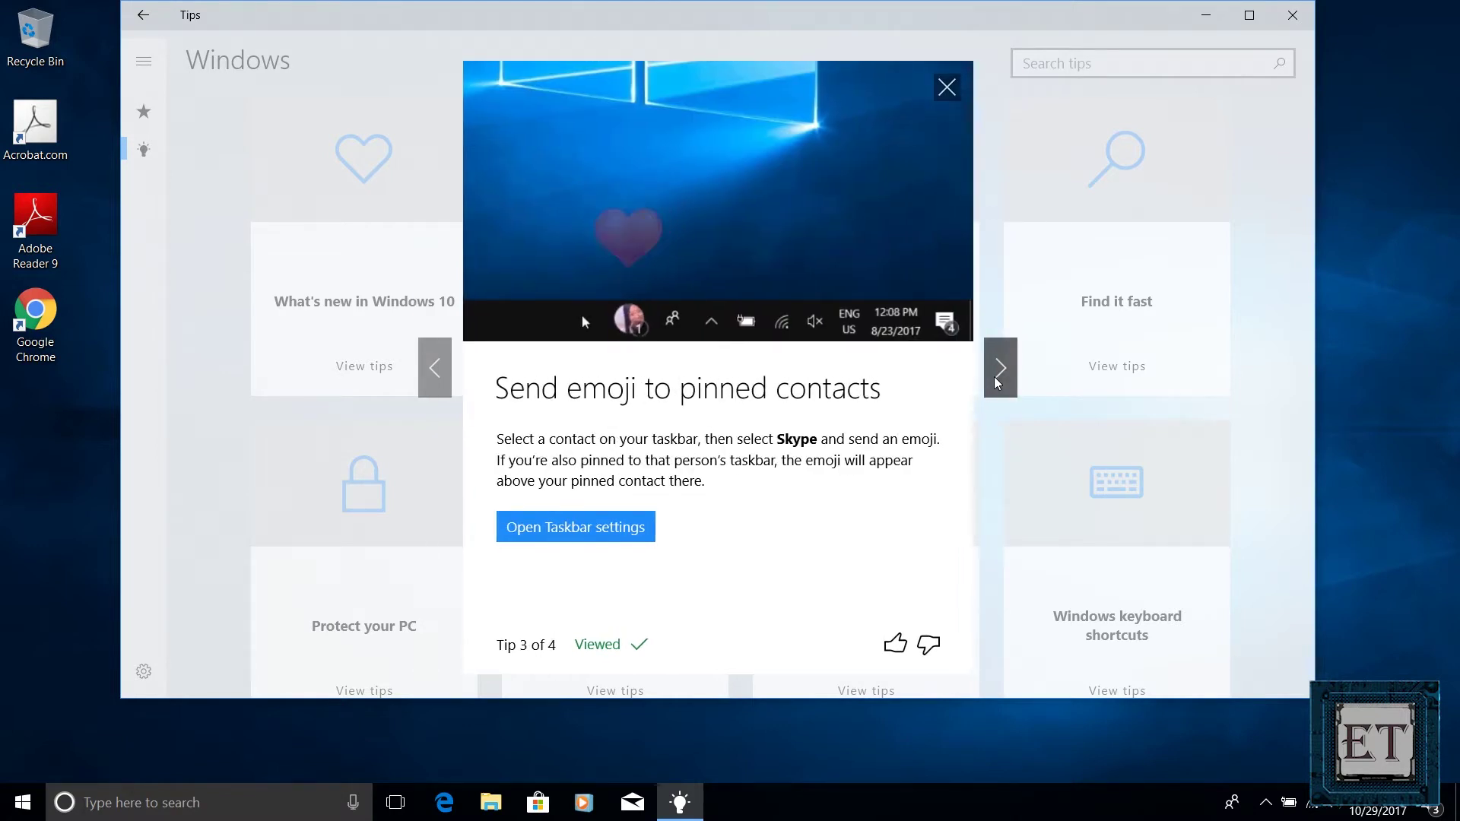
click(996, 377)
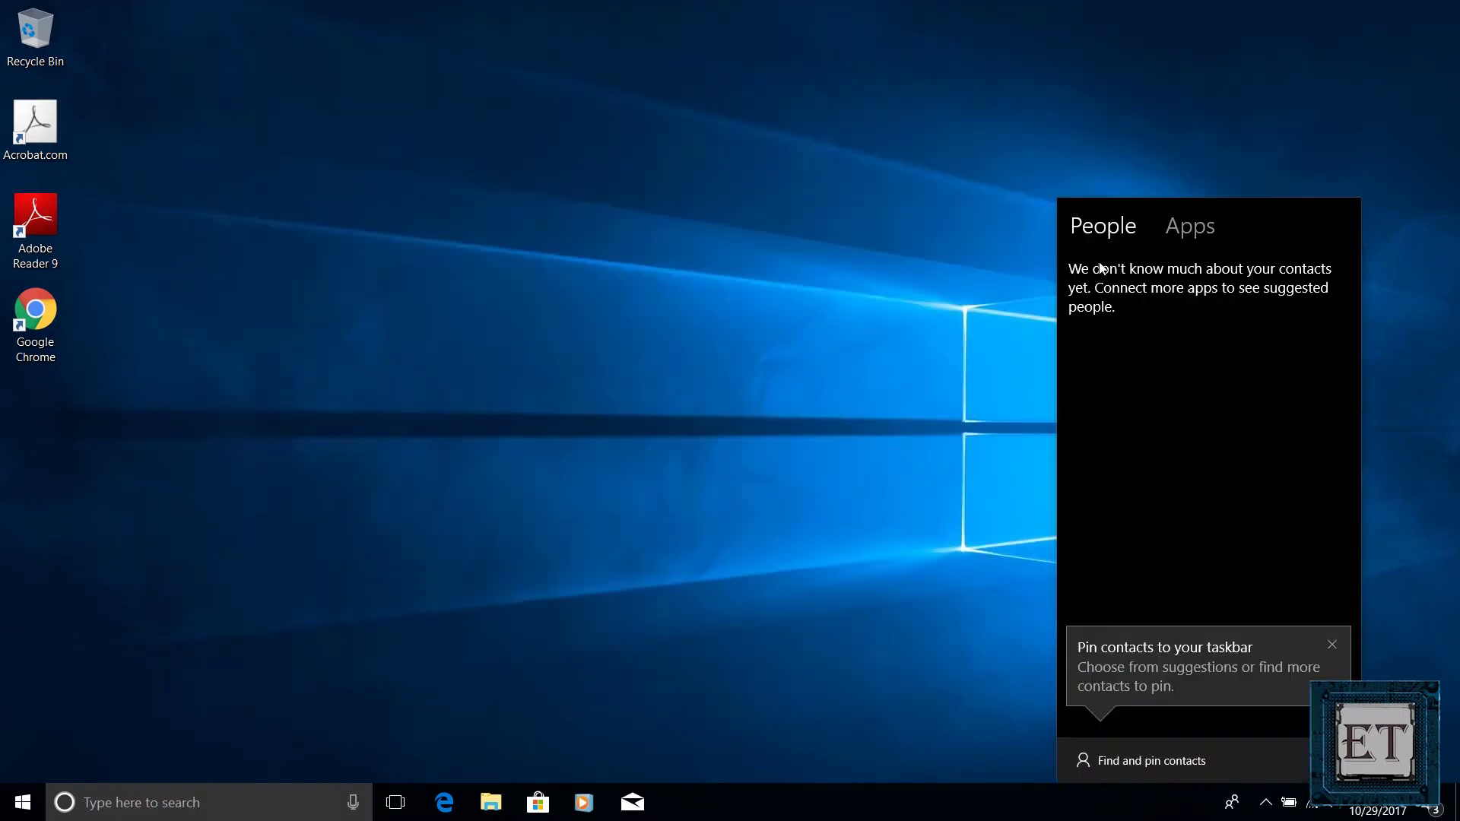
From the People flyout's Apps list, start adding a new Microsoft account contact
click(1200, 230)
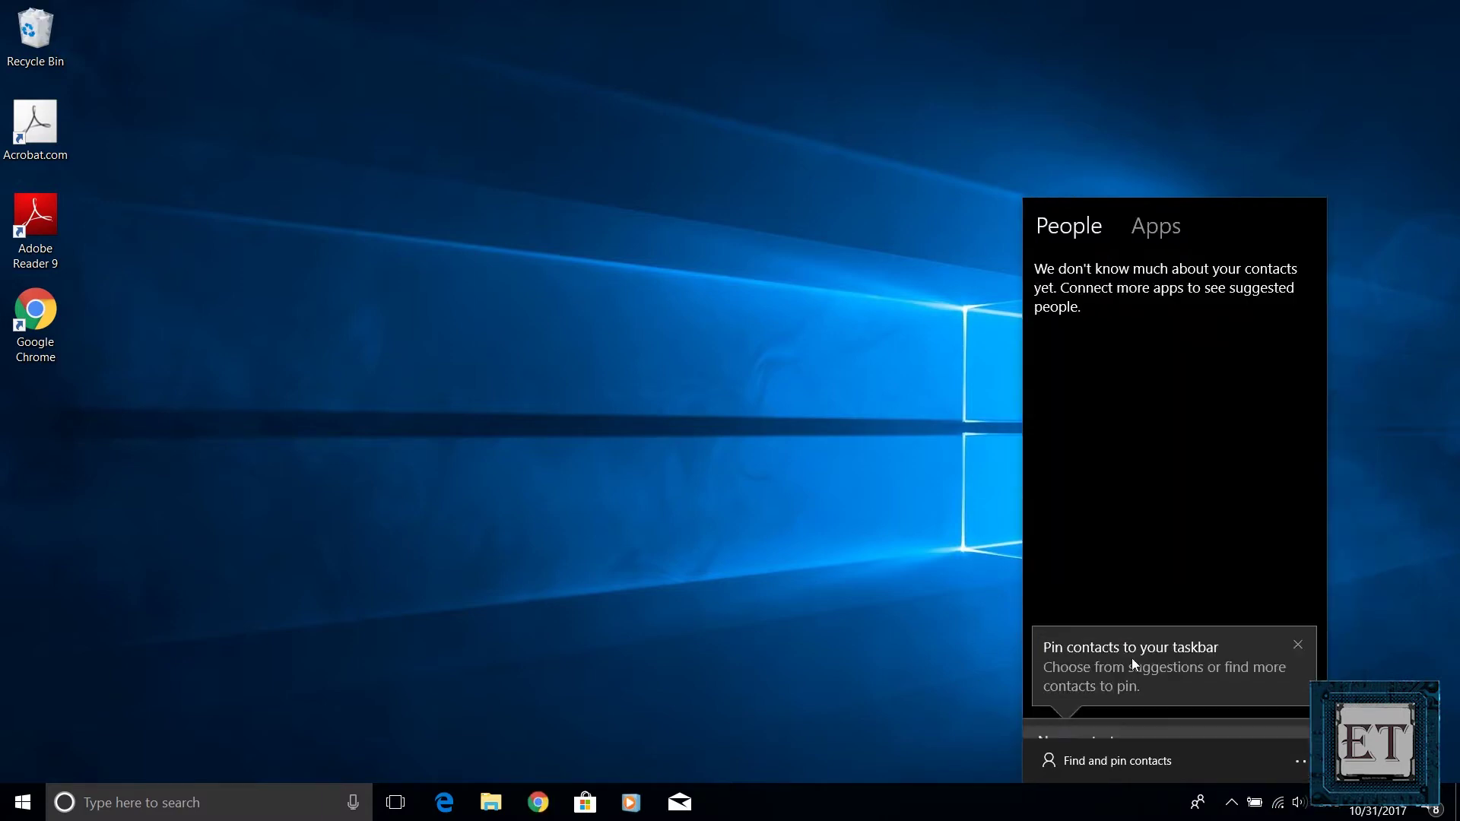
click(1132, 662)
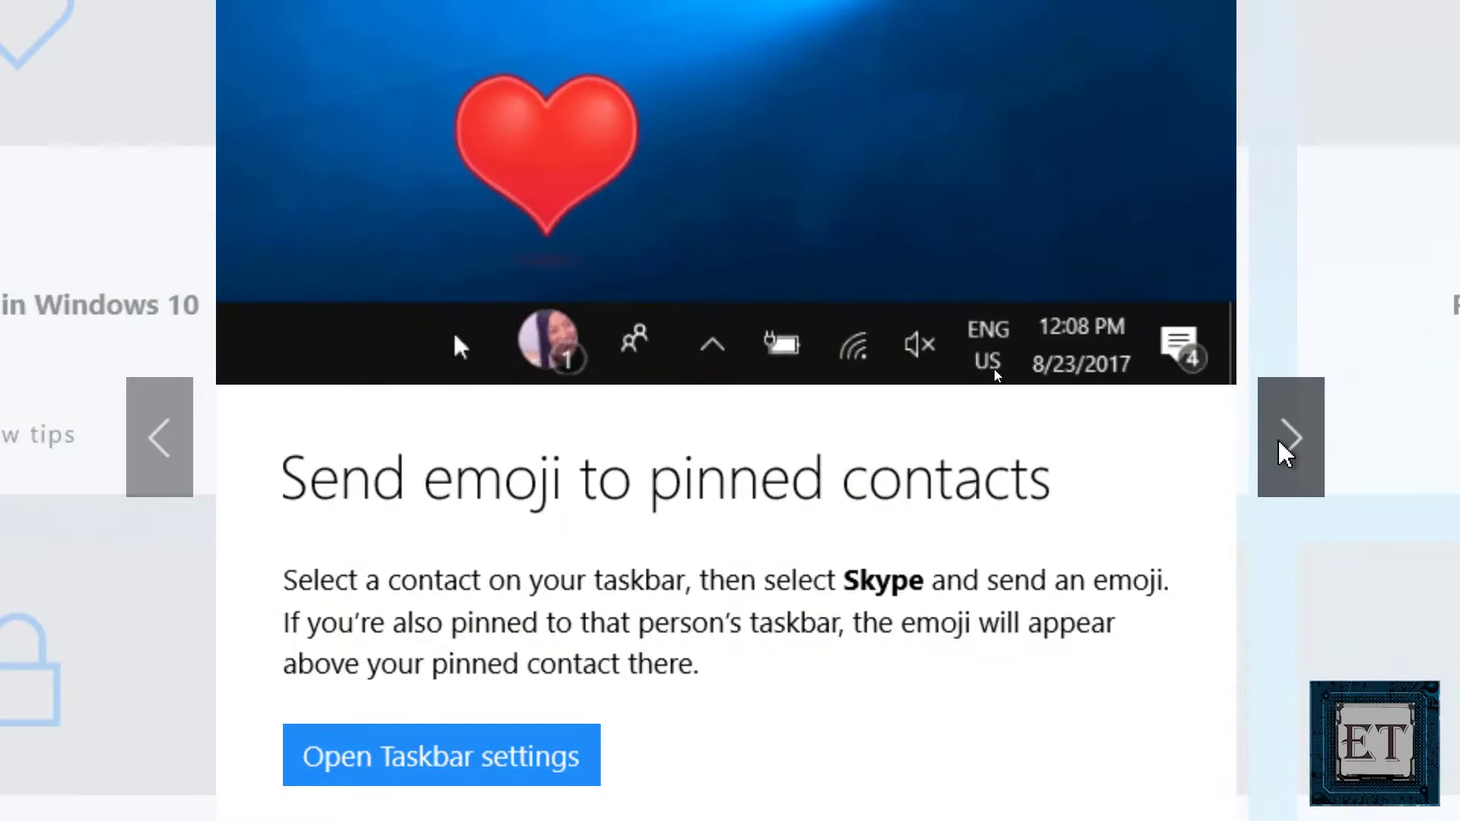
click(1285, 453)
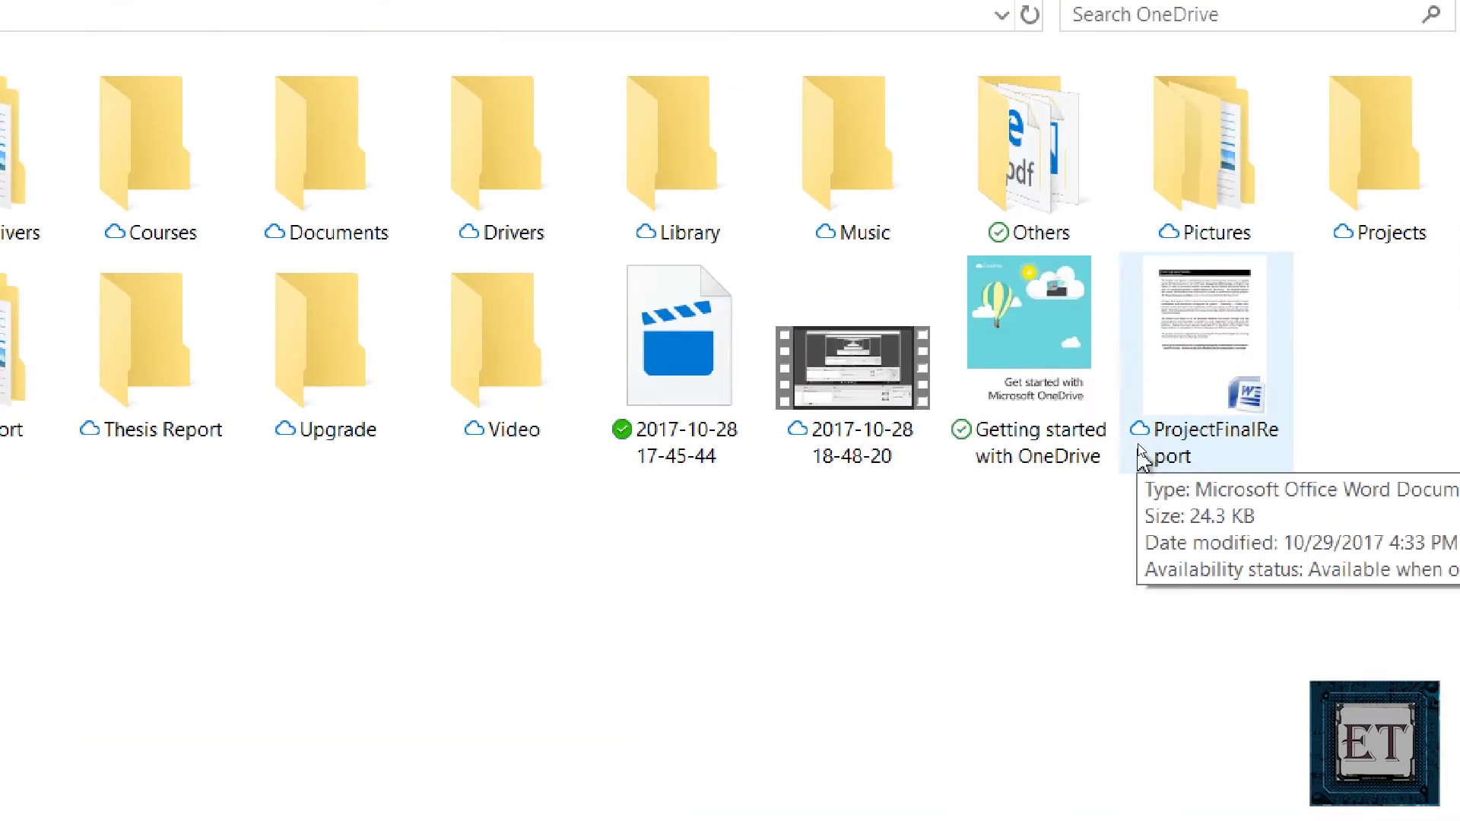
Open the online-only ProjectFinalReport from OneDrive so it downloads to this device
mouse_move(1147, 449)
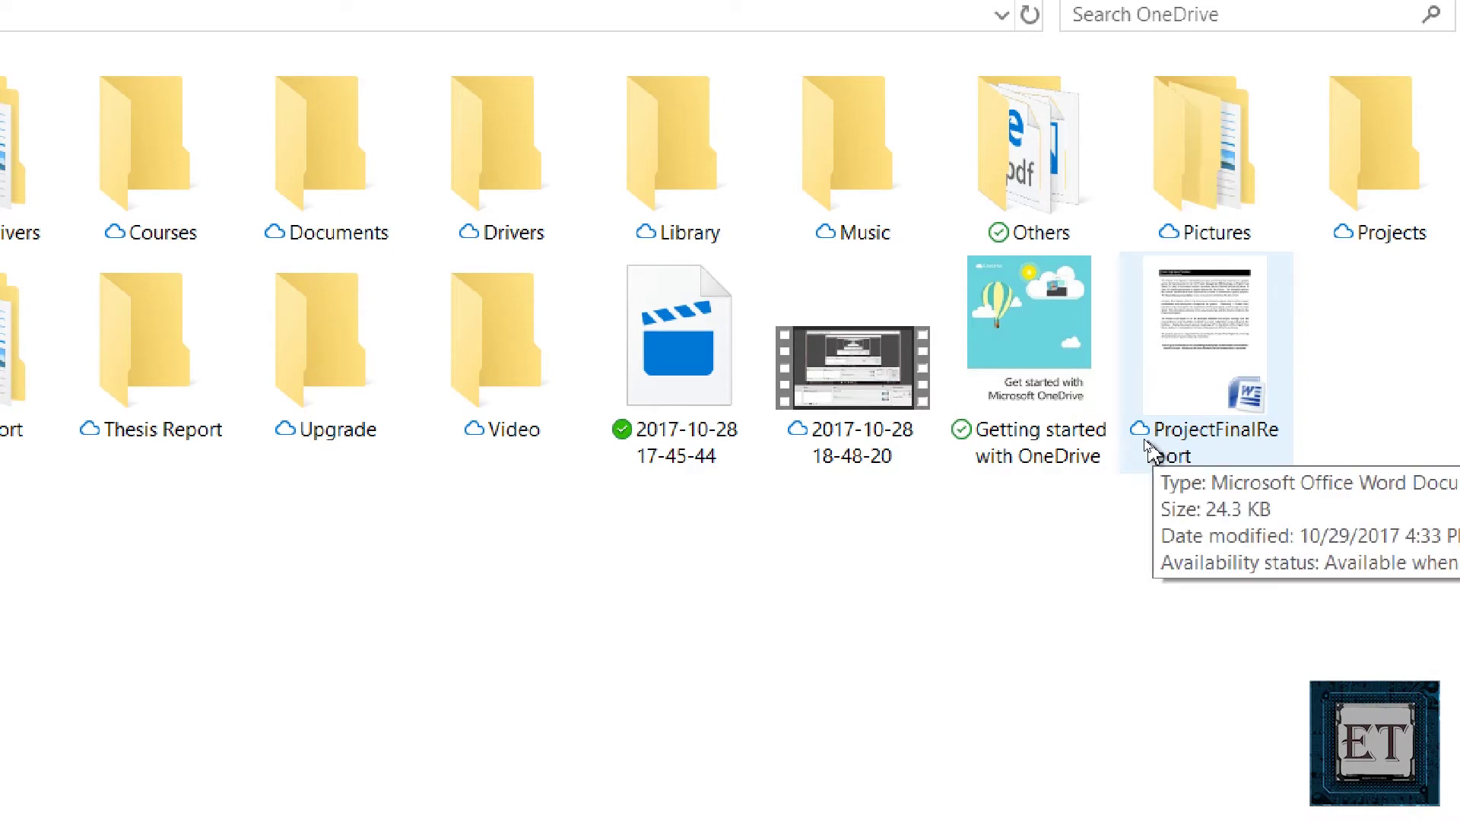
double_click(1150, 450)
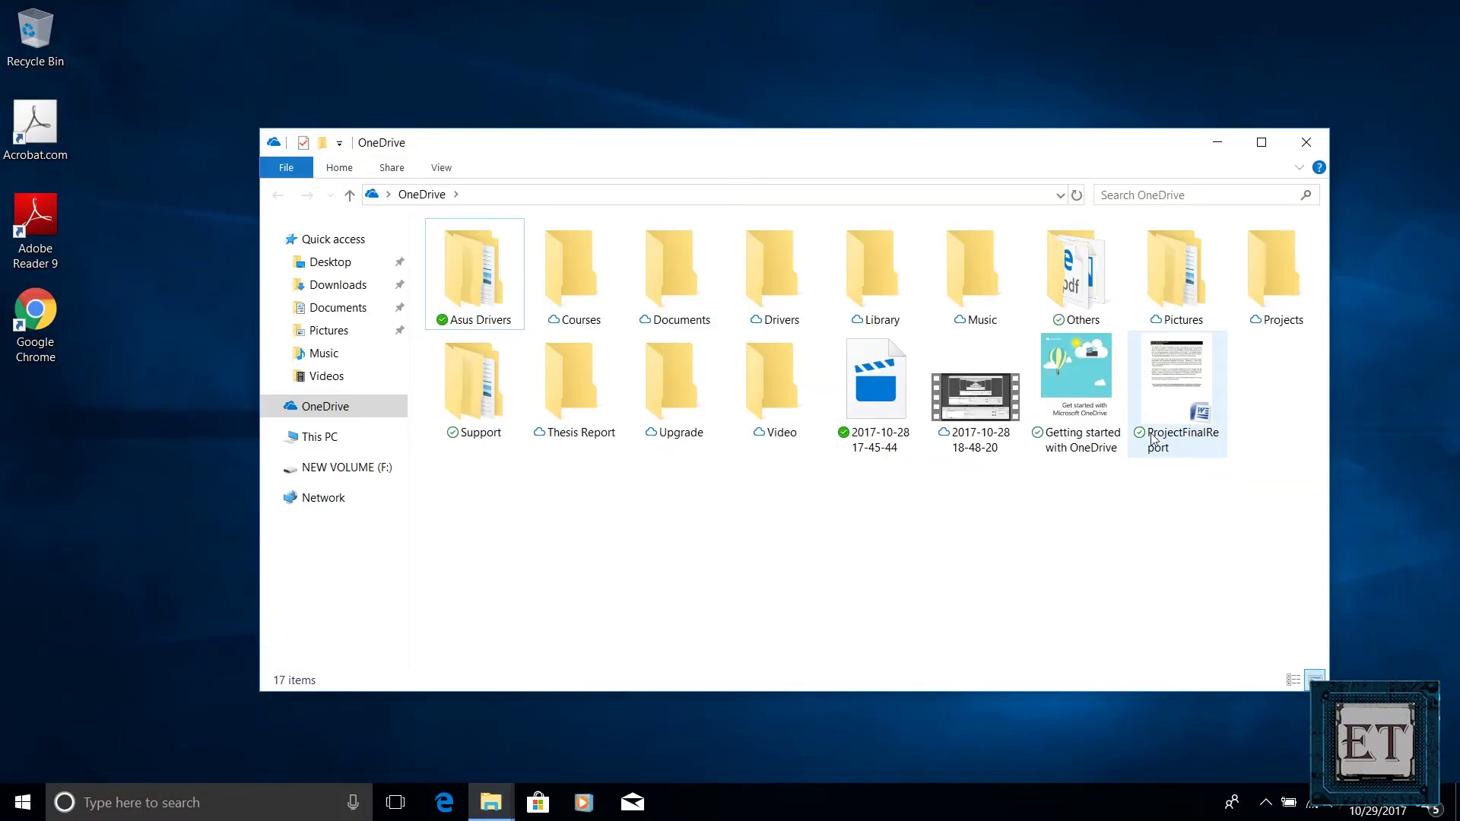
mouse_move(1137, 441)
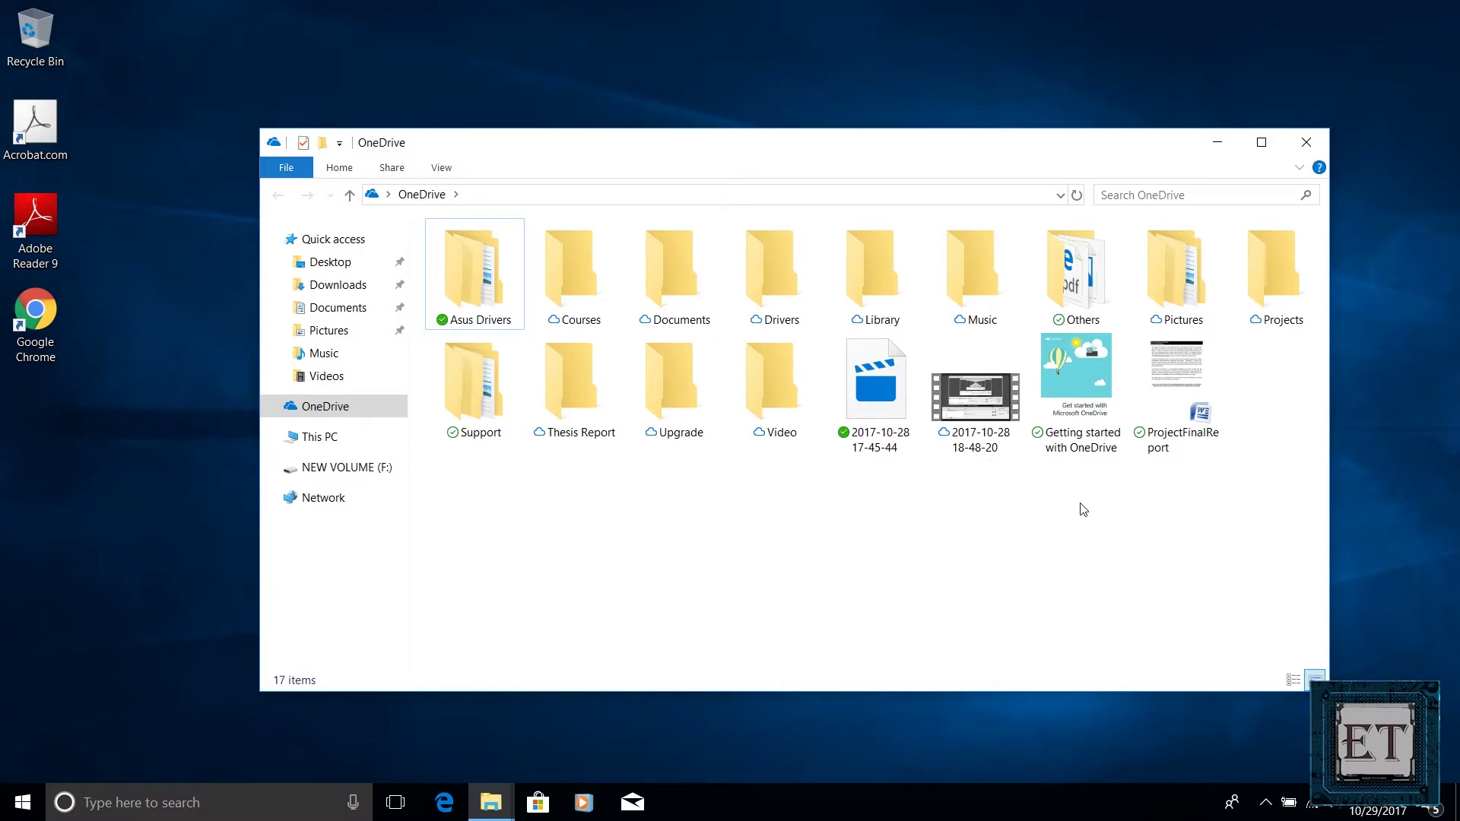
Use Free up space on ProjectFinalReport so it becomes online-only again
click(1188, 397)
right_click(1188, 398)
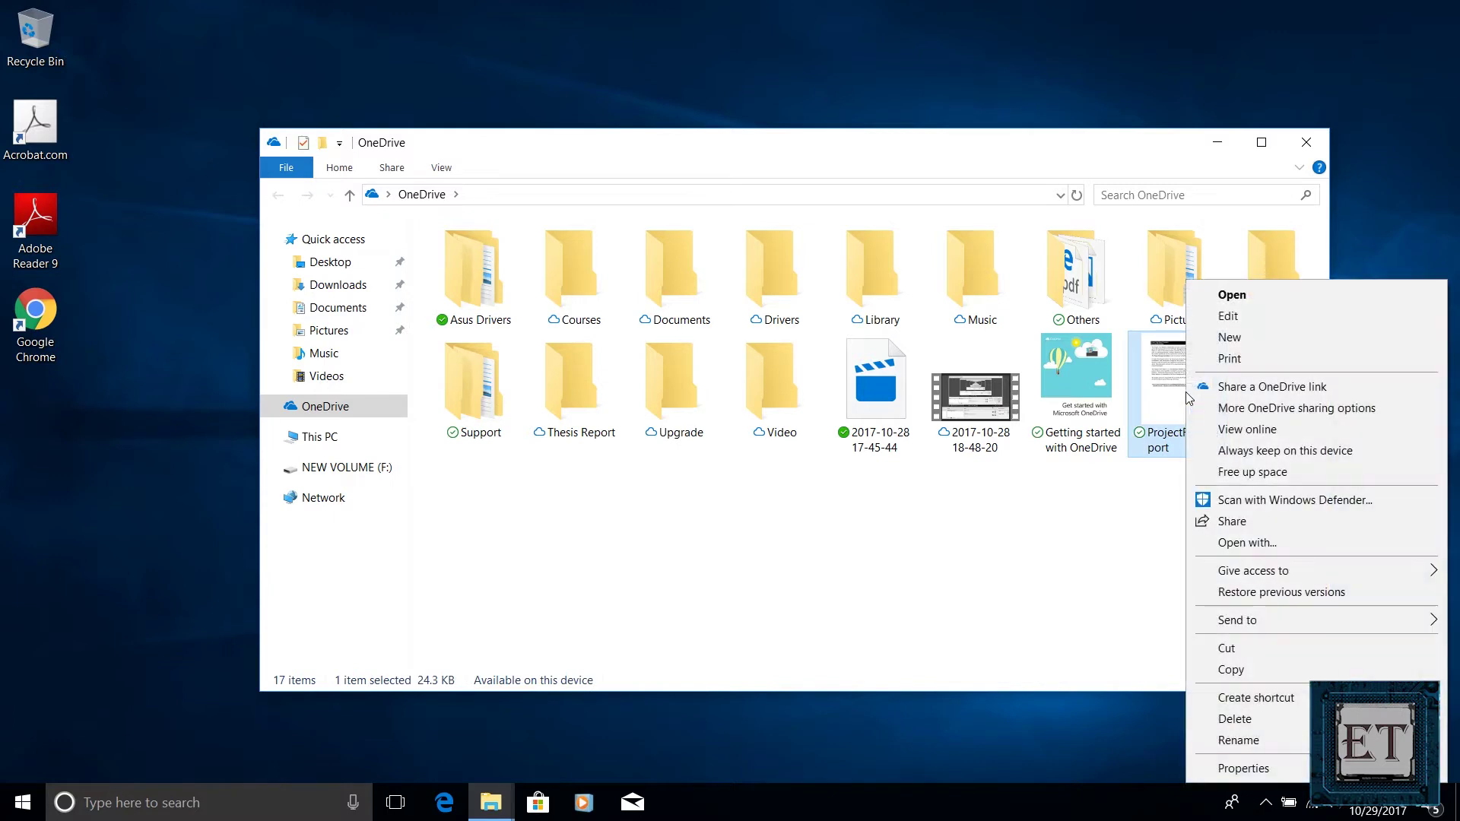
click(1247, 478)
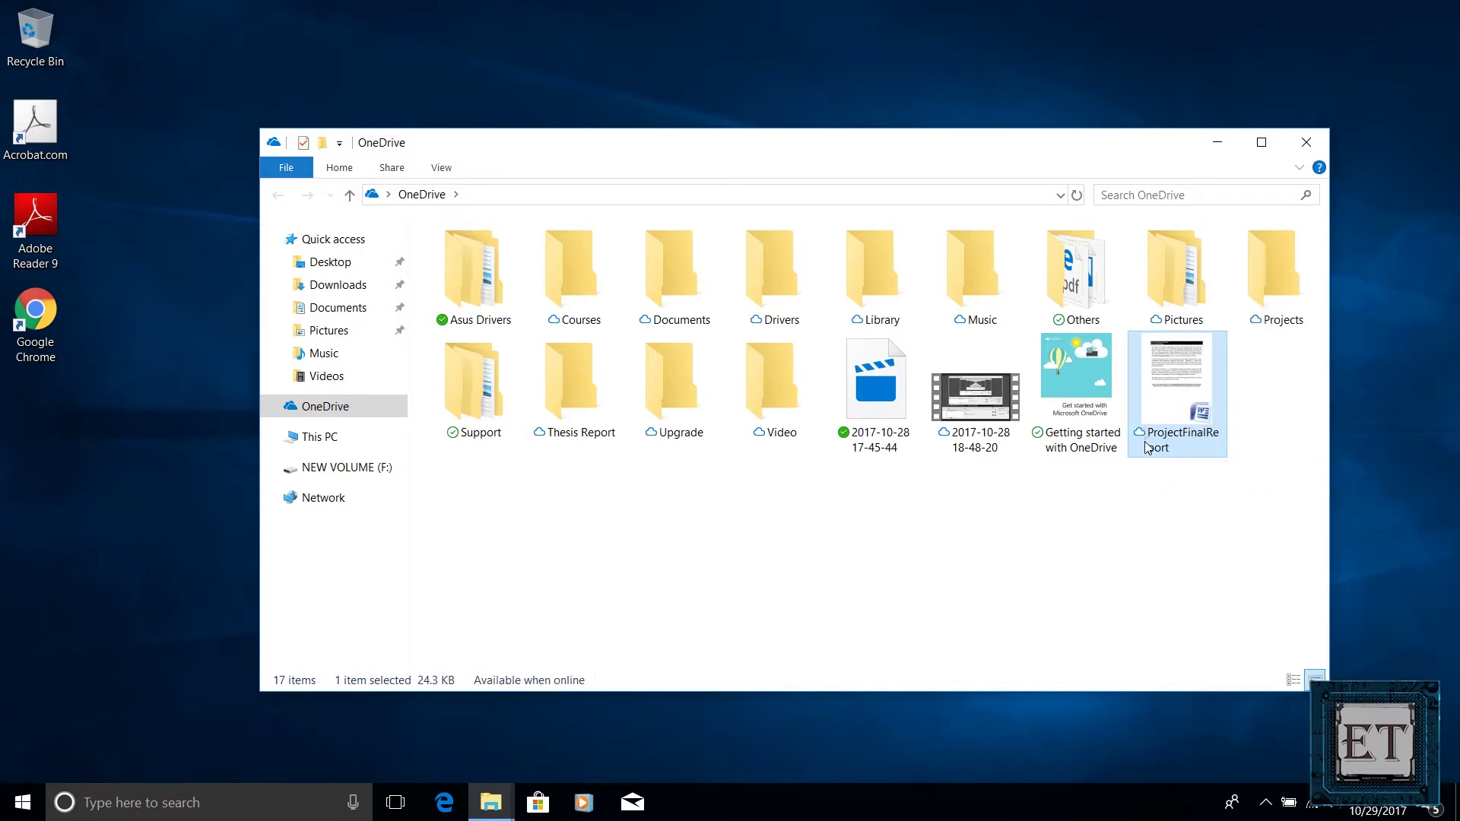
click(1147, 470)
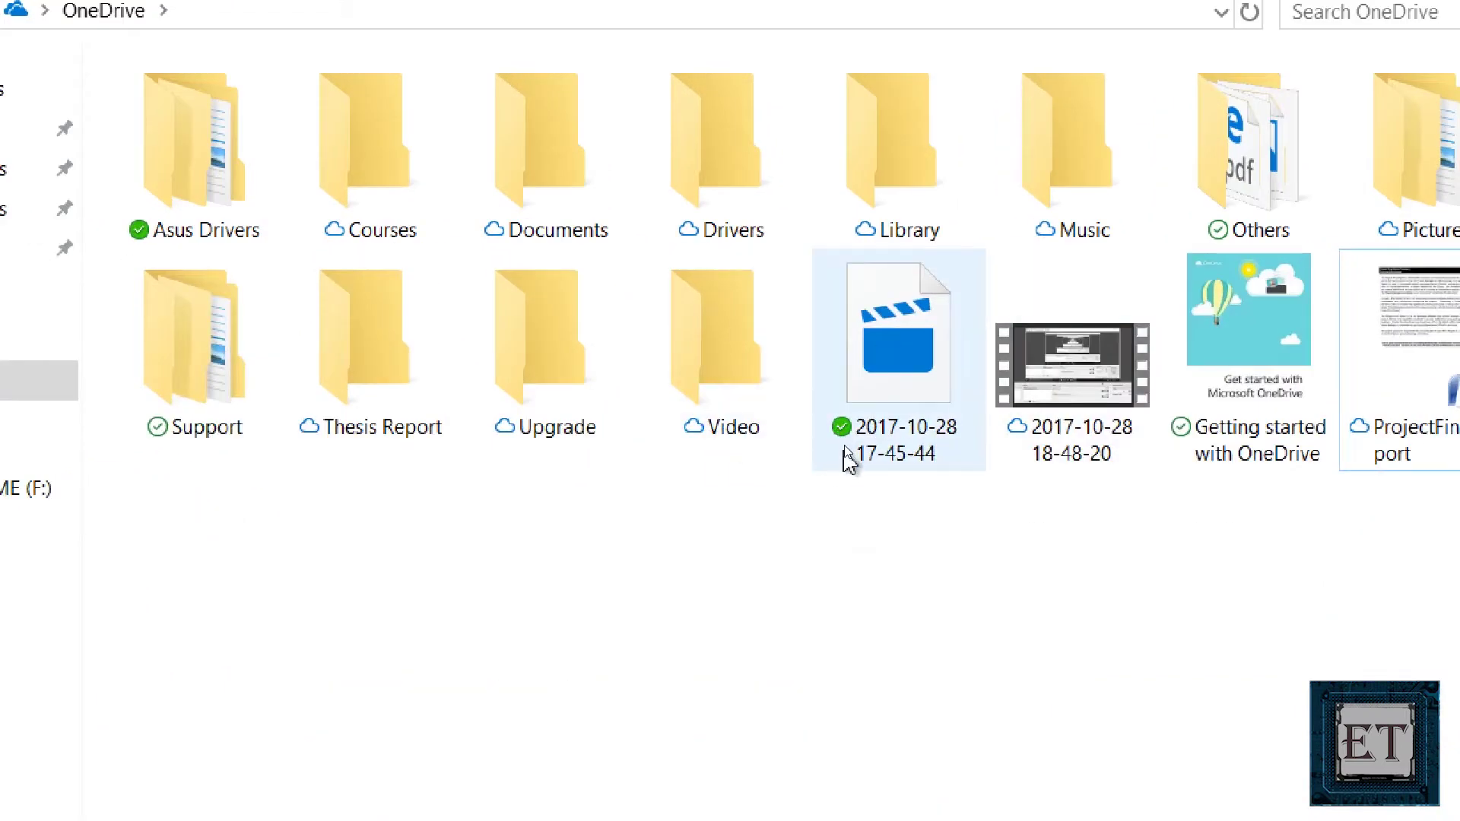
mouse_move(848, 460)
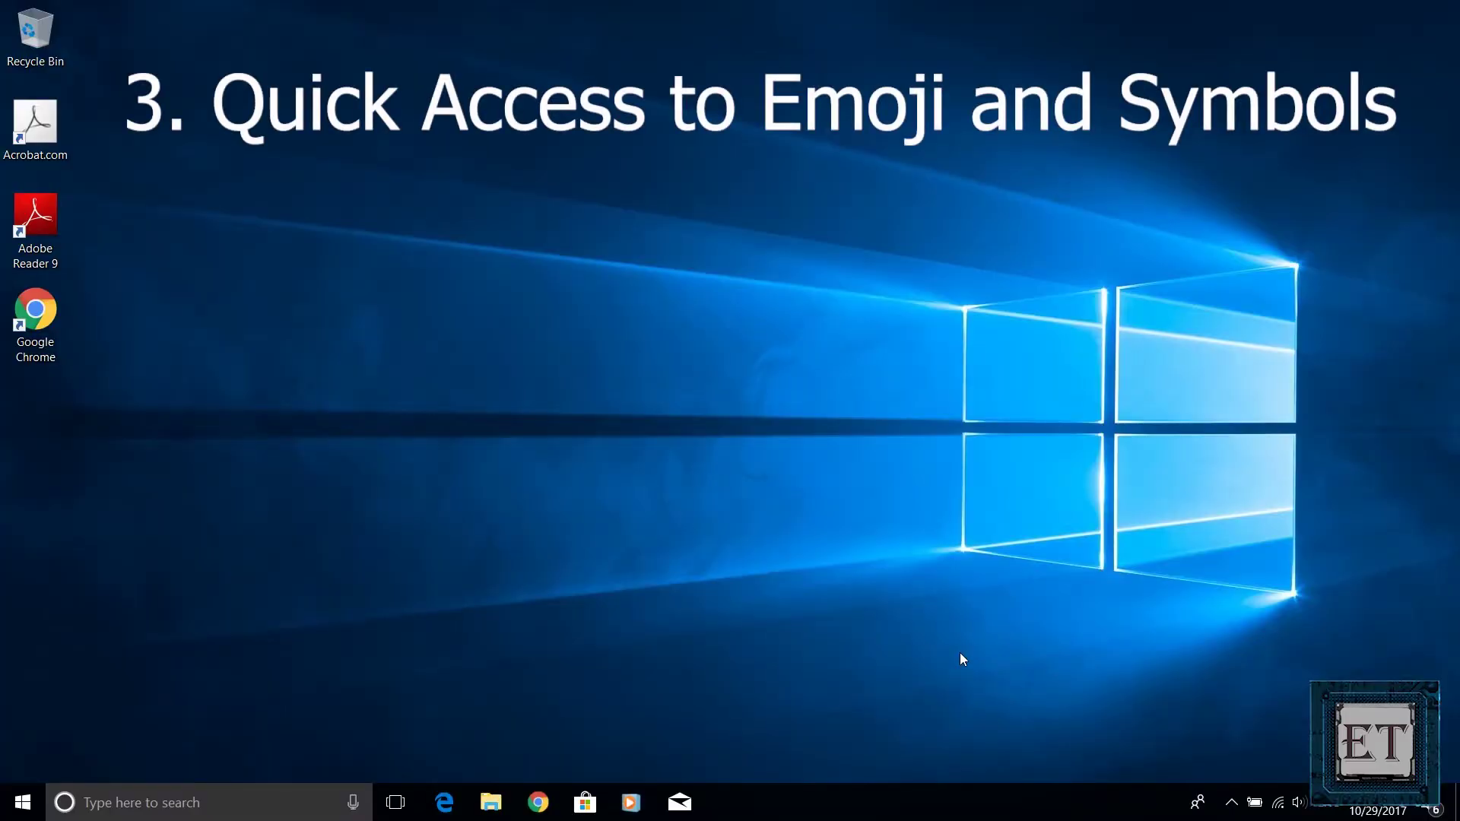
Insert smiley emoji into the WordPad document and the Notepad note using the emoji panel
key(super+period)
key(super+semicolon)
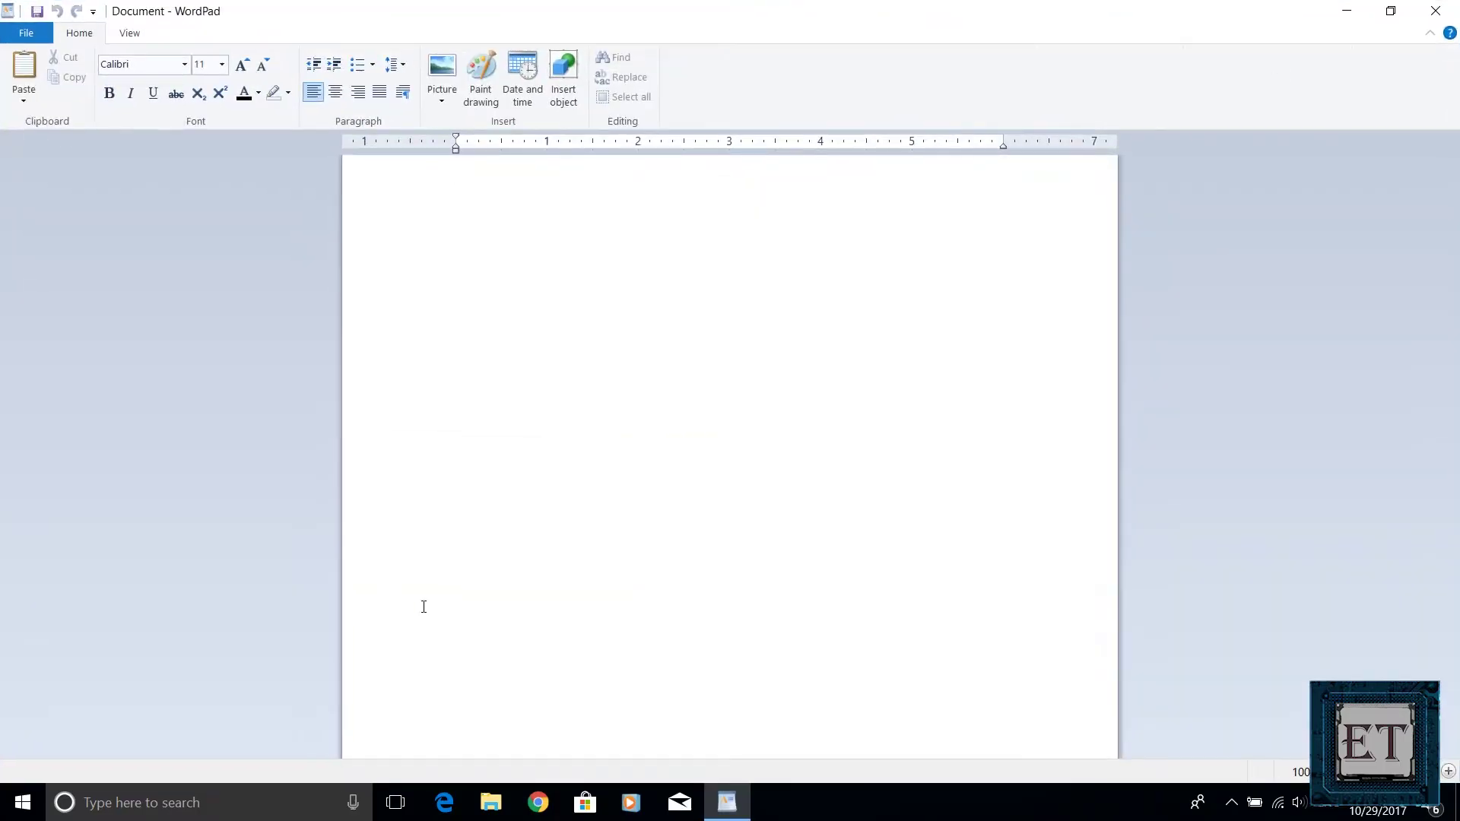
key(super+period)
click(635, 435)
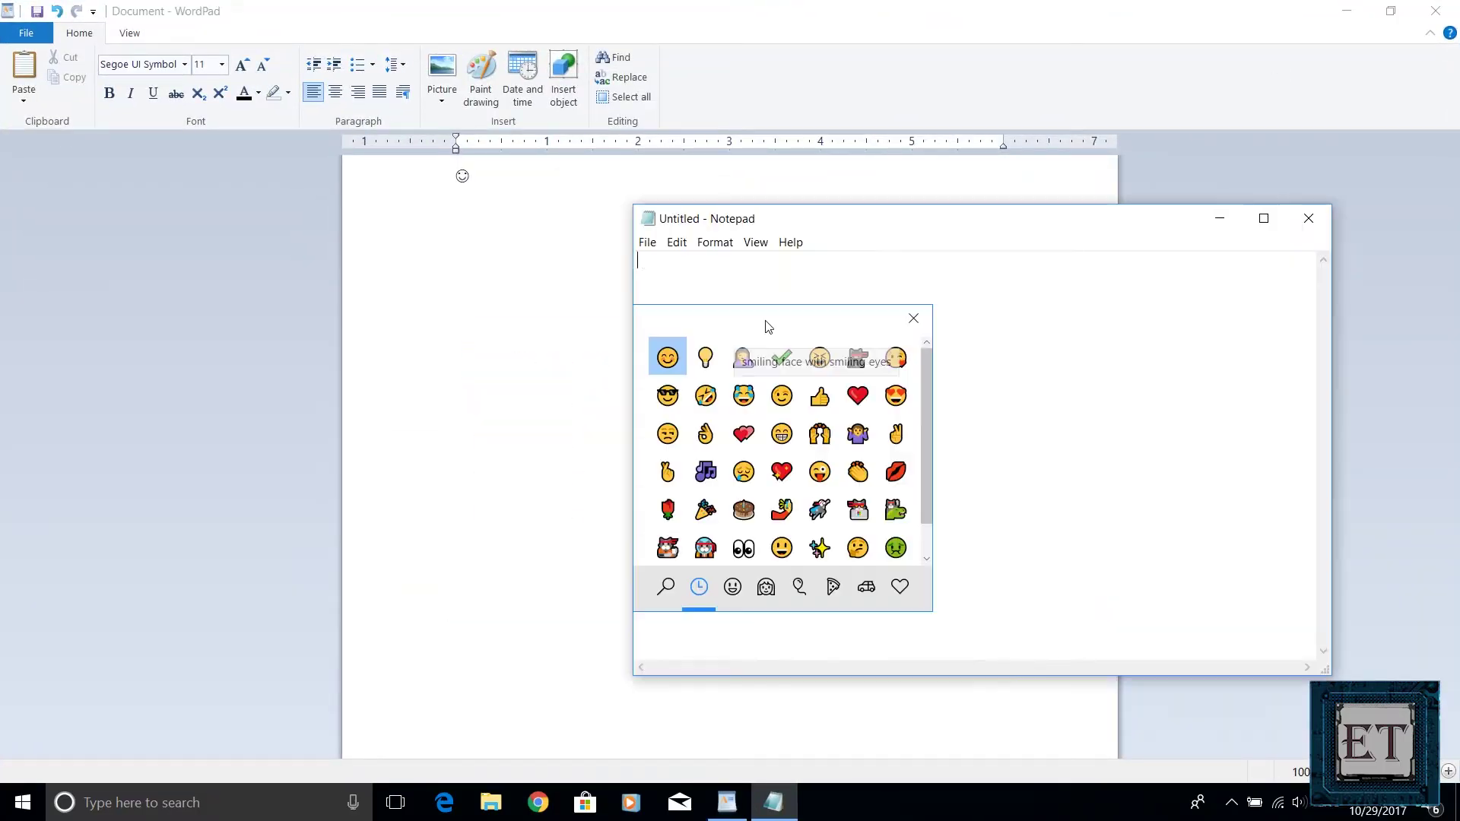
click(749, 404)
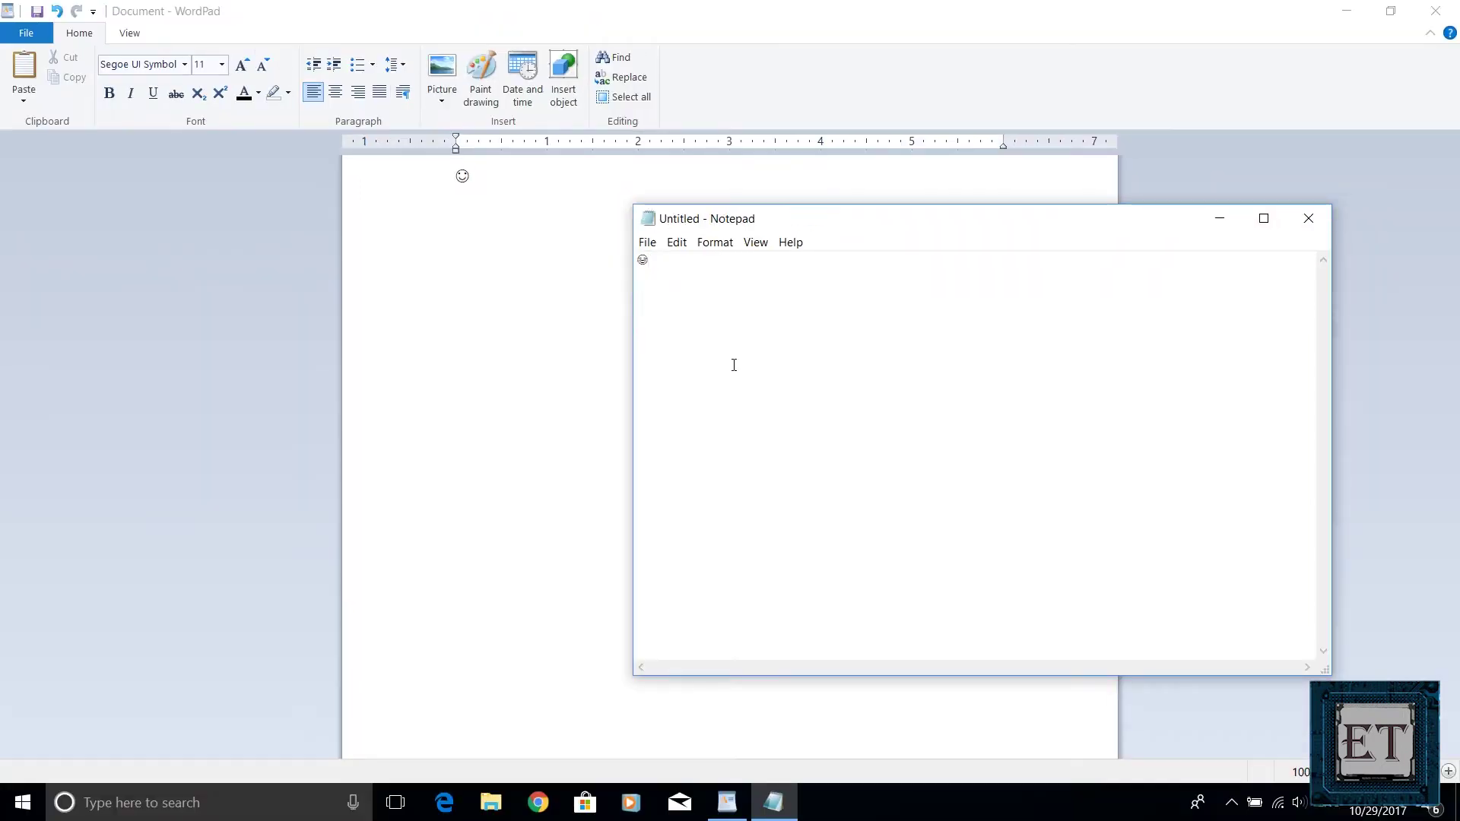
key(super)
Launch PowerPoint from Start search with 'power' and place the cursor in the subtitle
text(power)
key(Return)
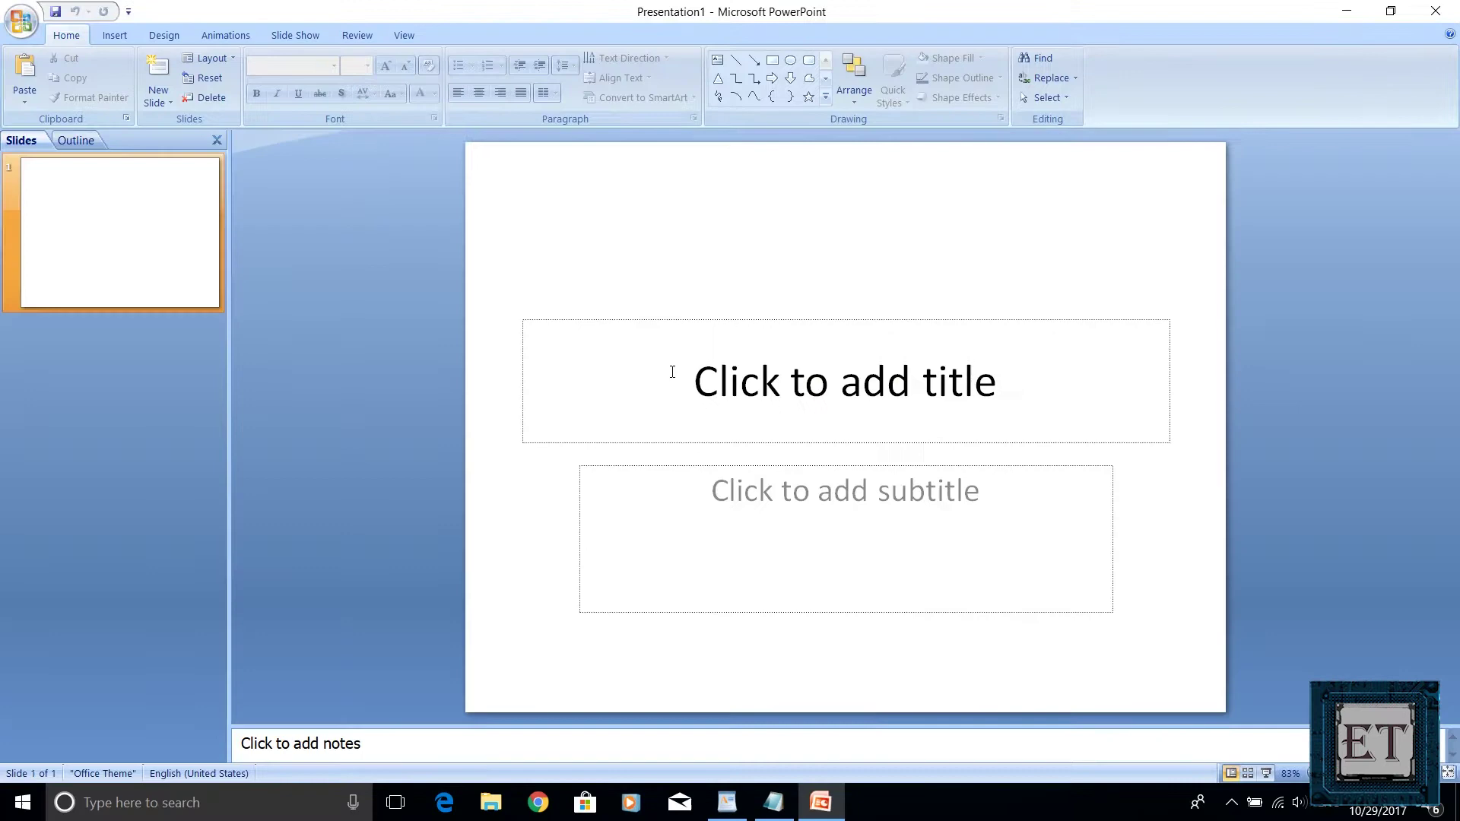
click(719, 491)
Insert emoji into the slide subtitle, then a heart-eyes emoji into Chrome's address bar
key(super+period)
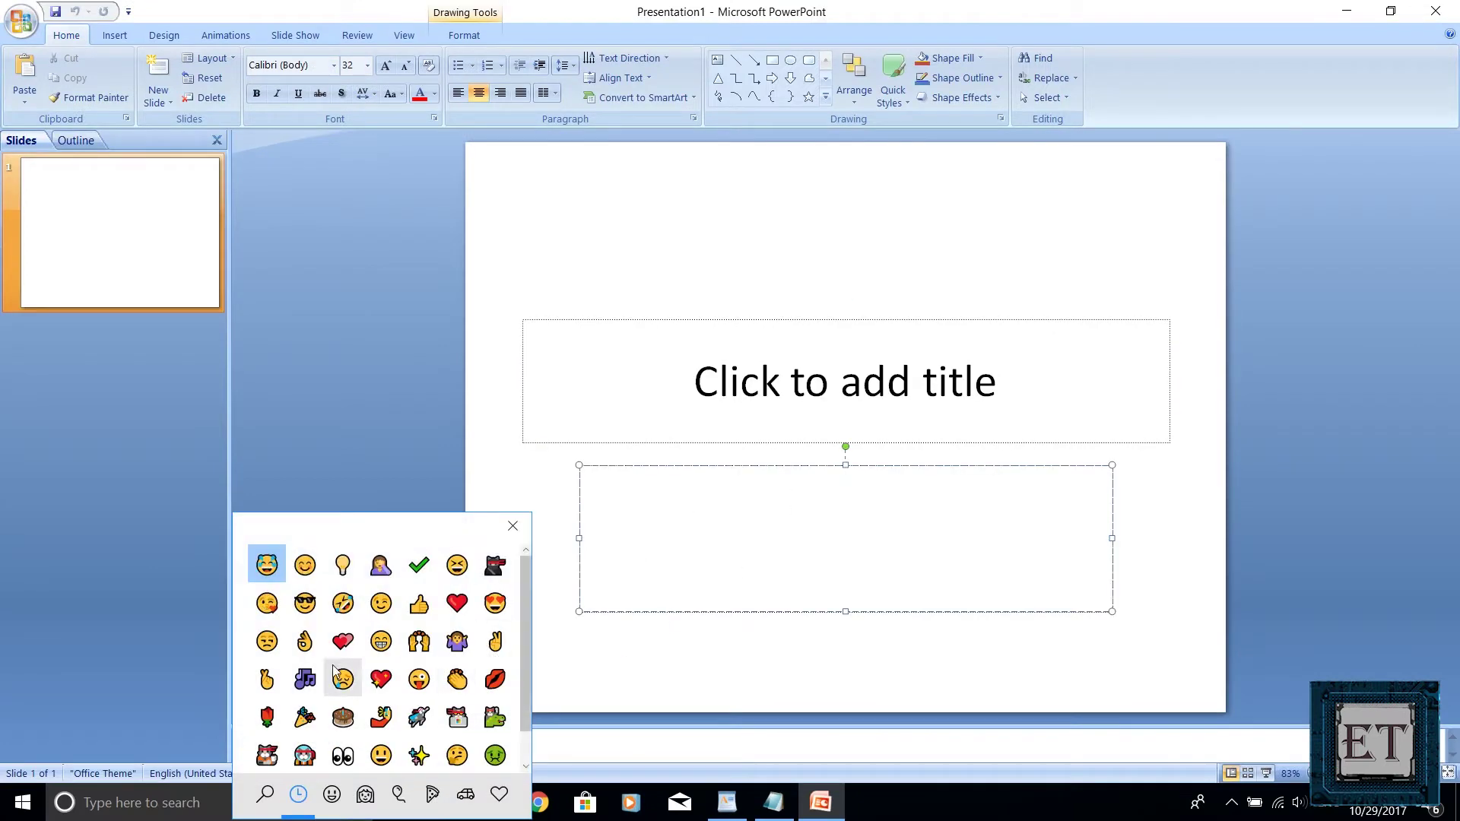
click(465, 644)
key(super+period)
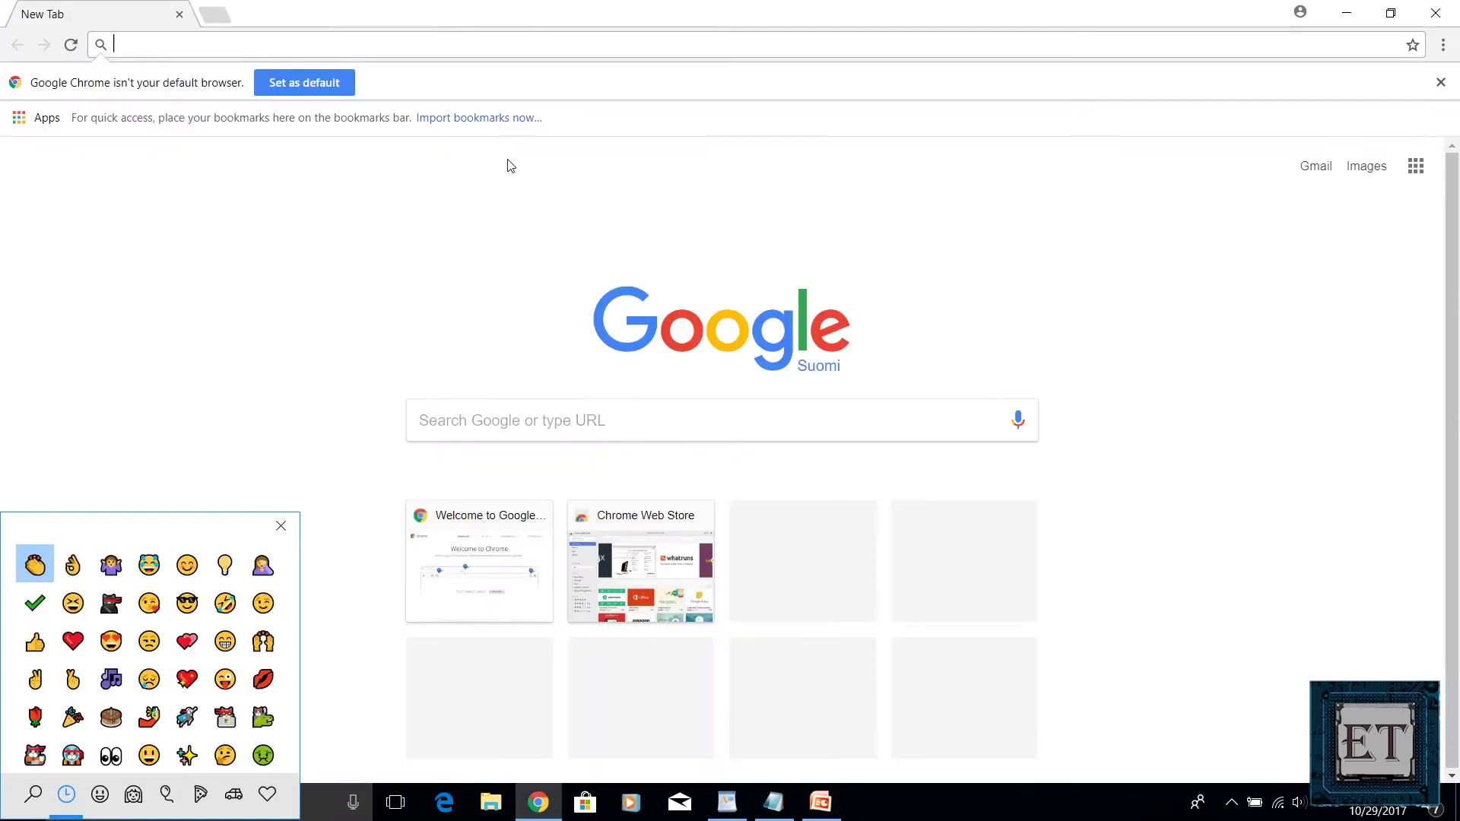
click(114, 636)
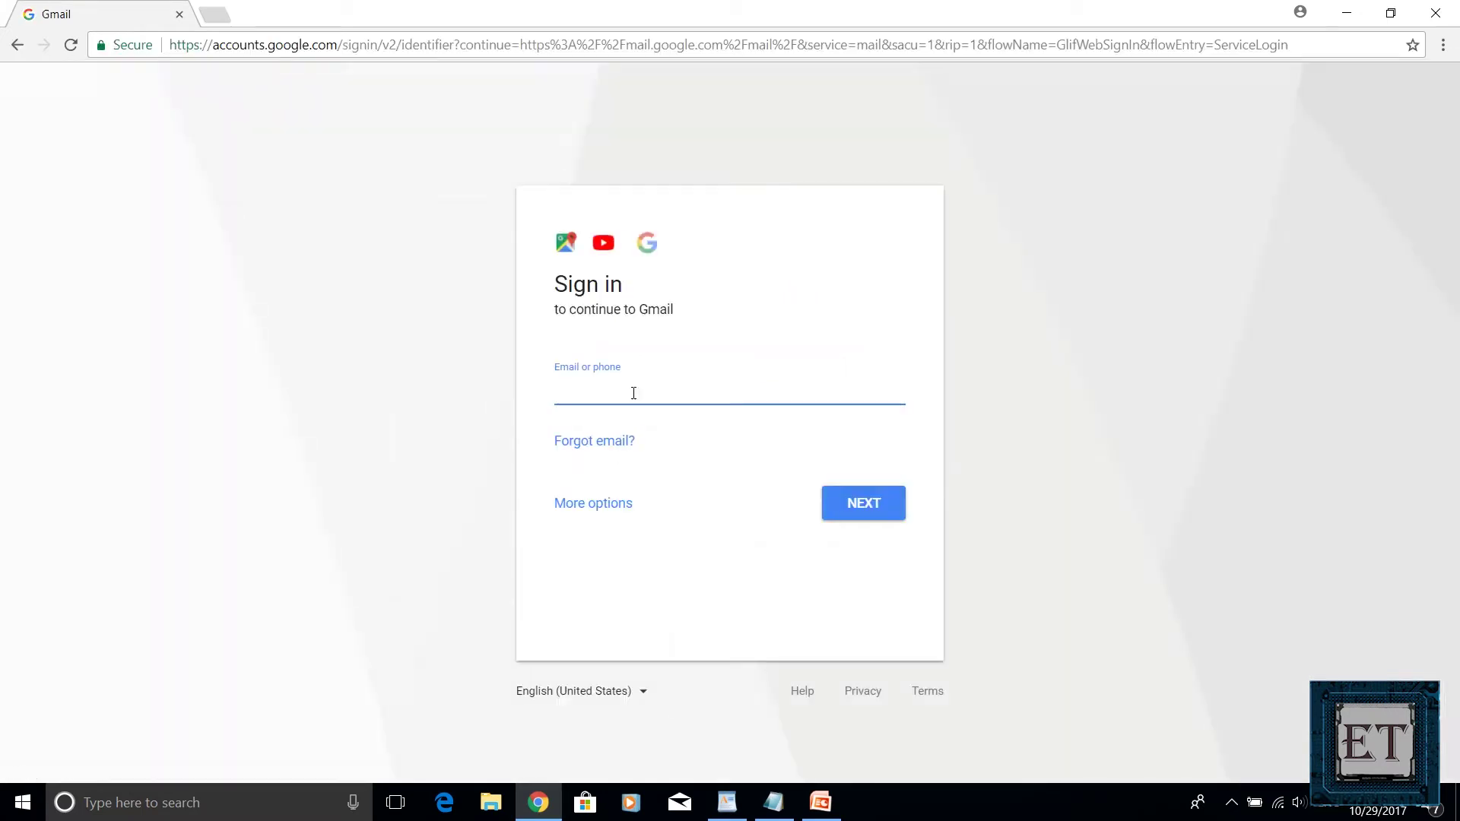
Enter two emoji, the second a person emoji, into Gmail's sign-in email field
key(super+period)
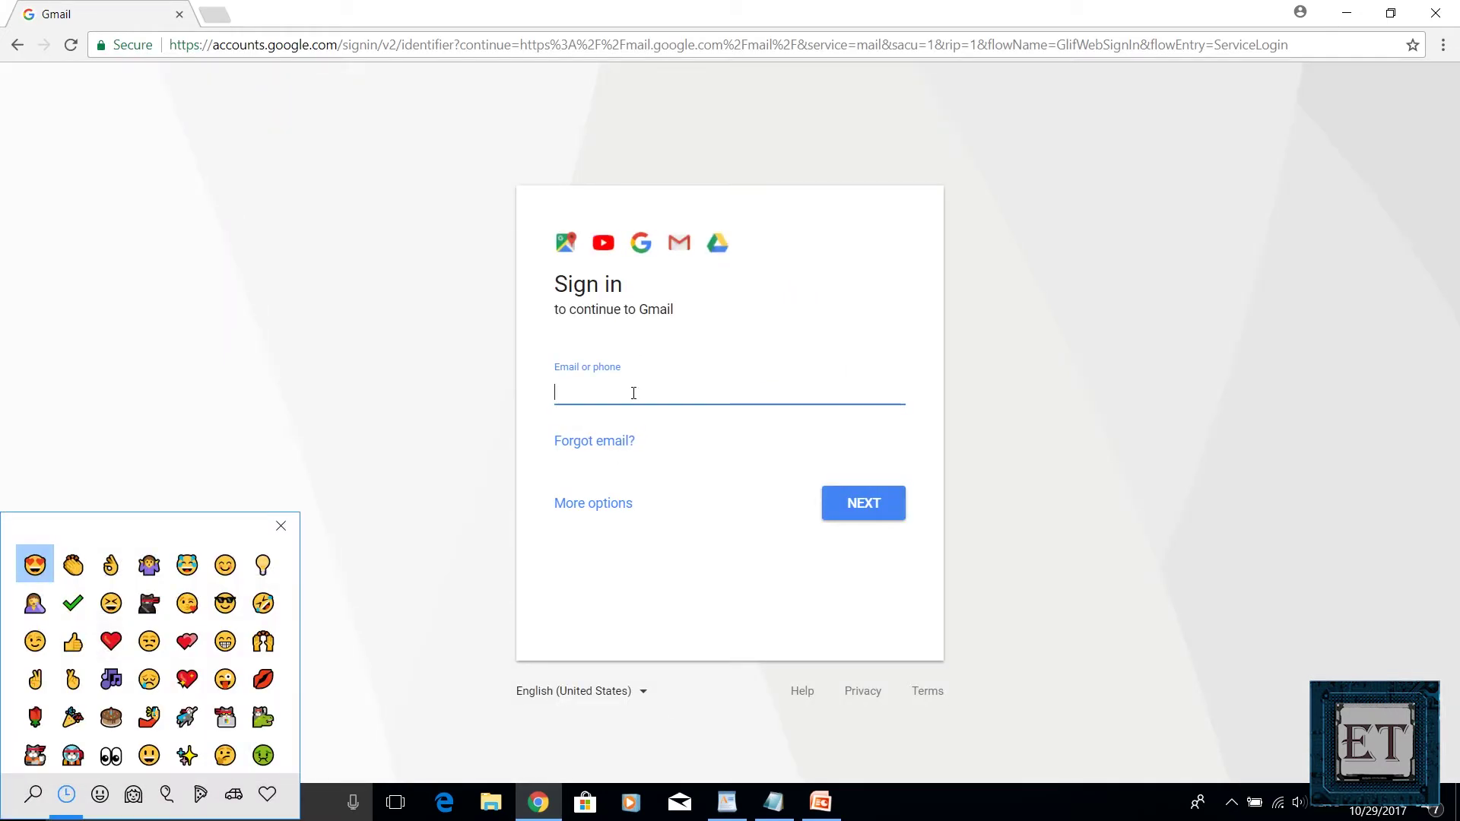
click(187, 563)
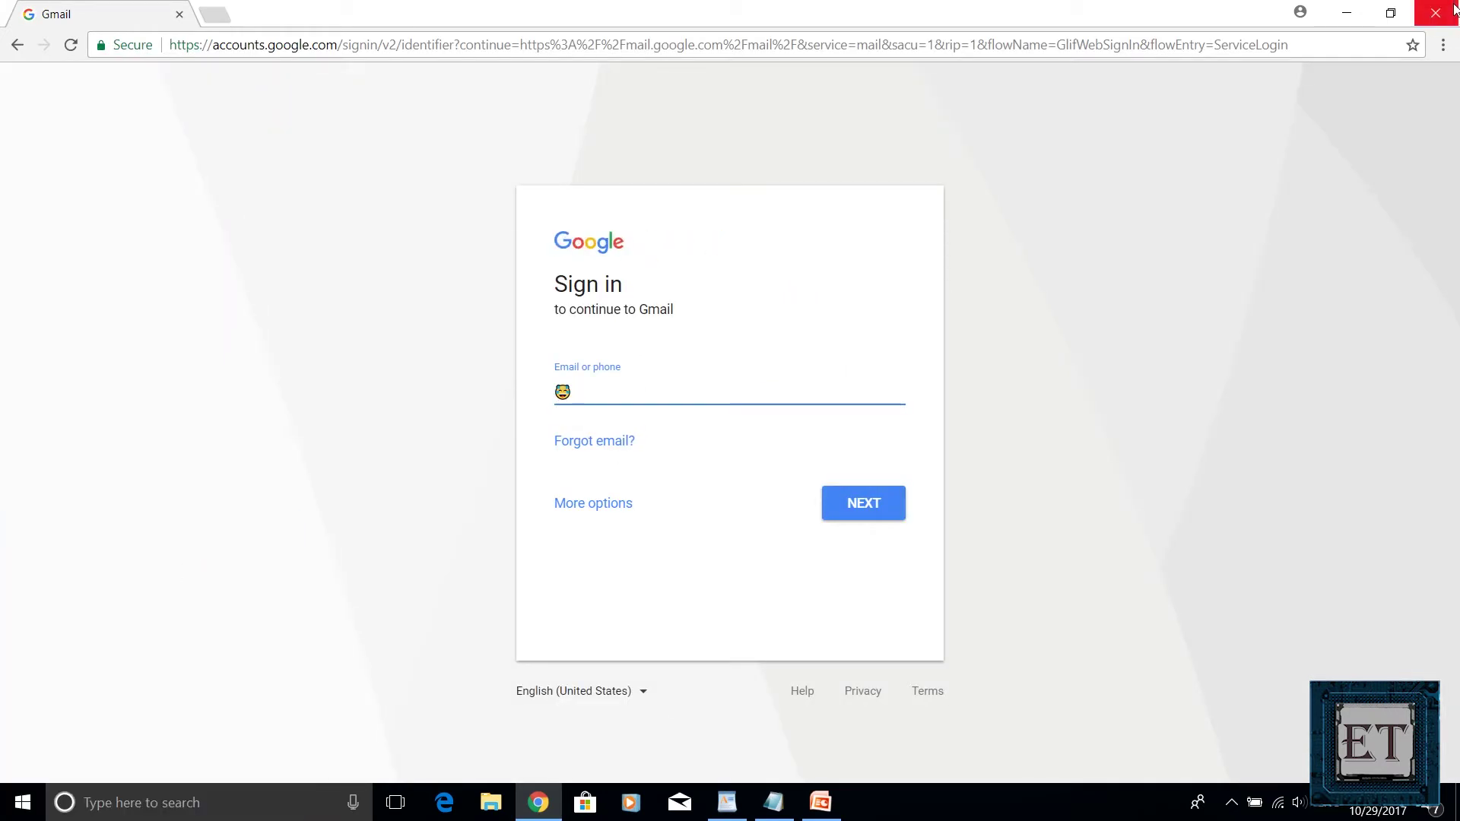
key(super+period)
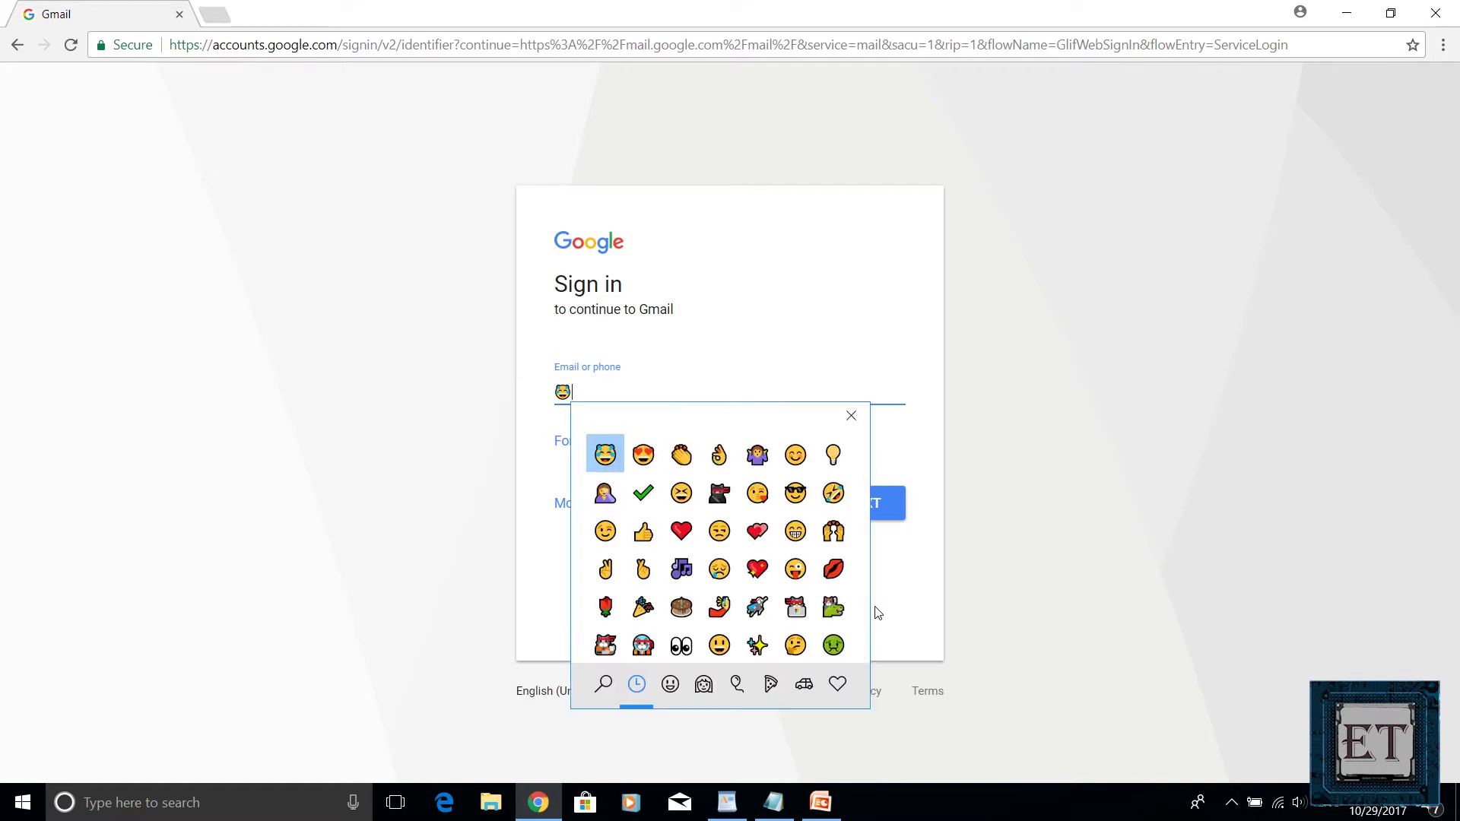
click(757, 455)
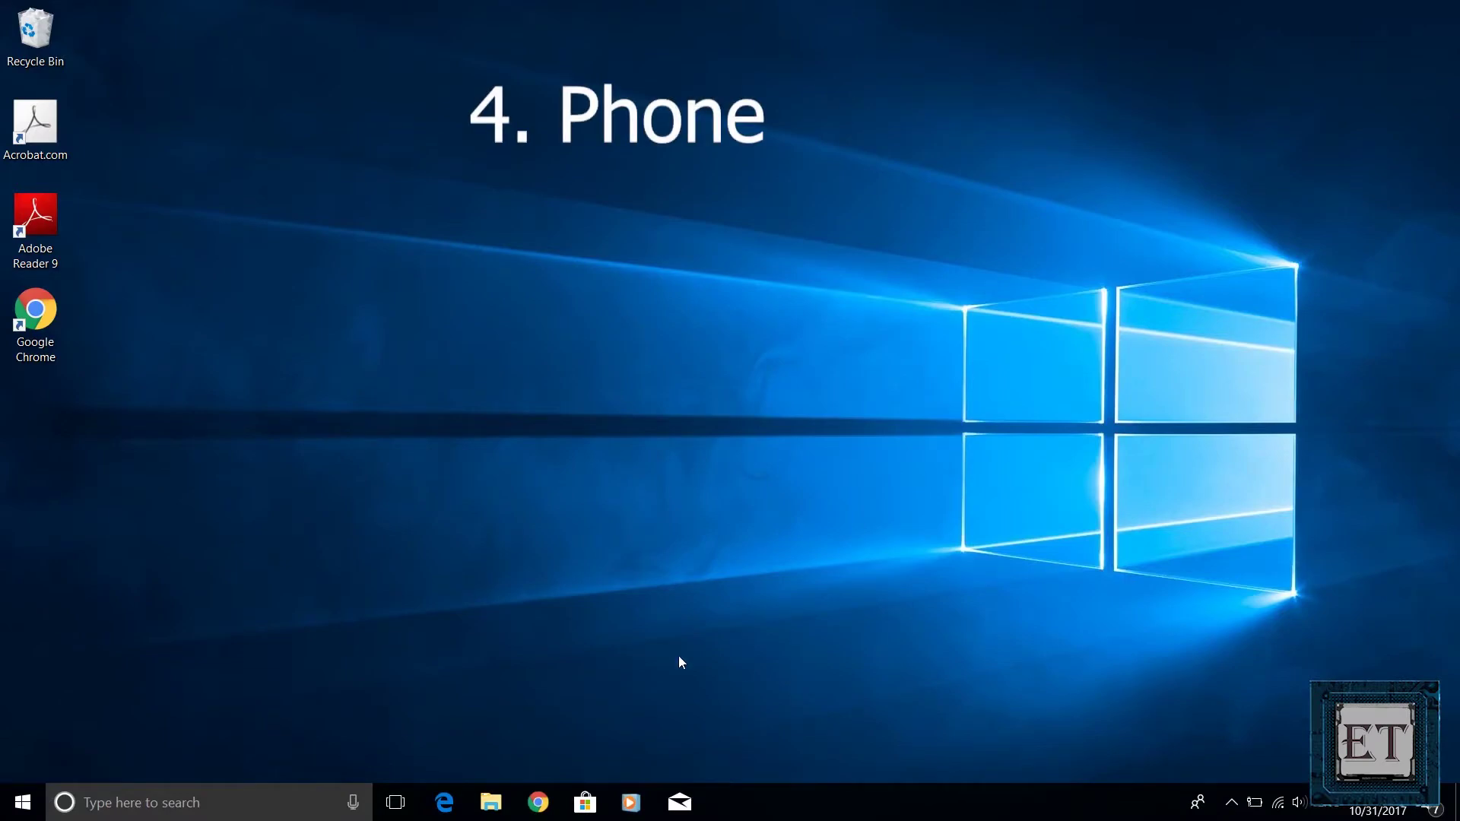
Open Settings > Phone from Start and begin adding a phone to this PC
click(23, 803)
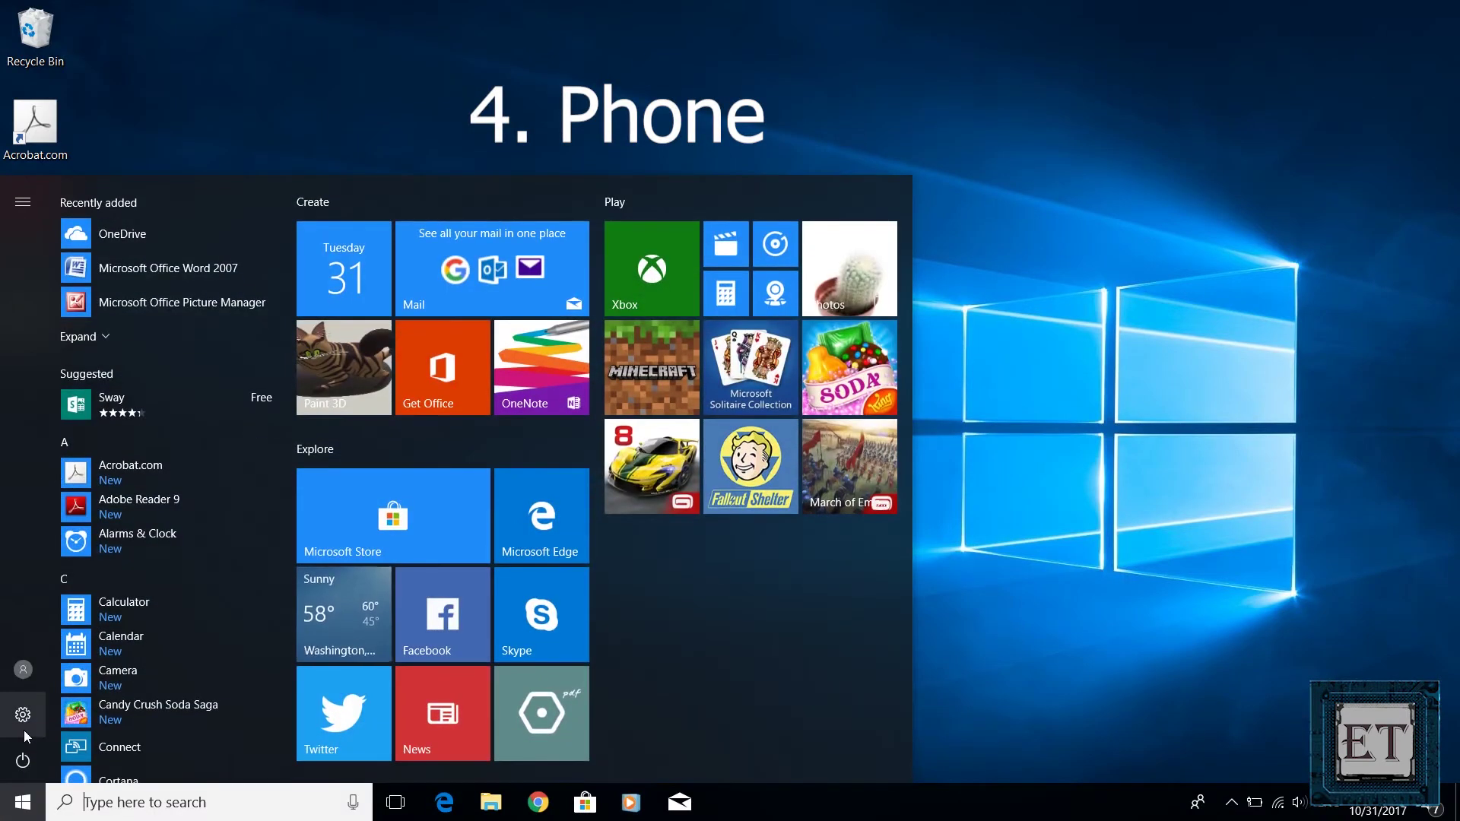
click(23, 714)
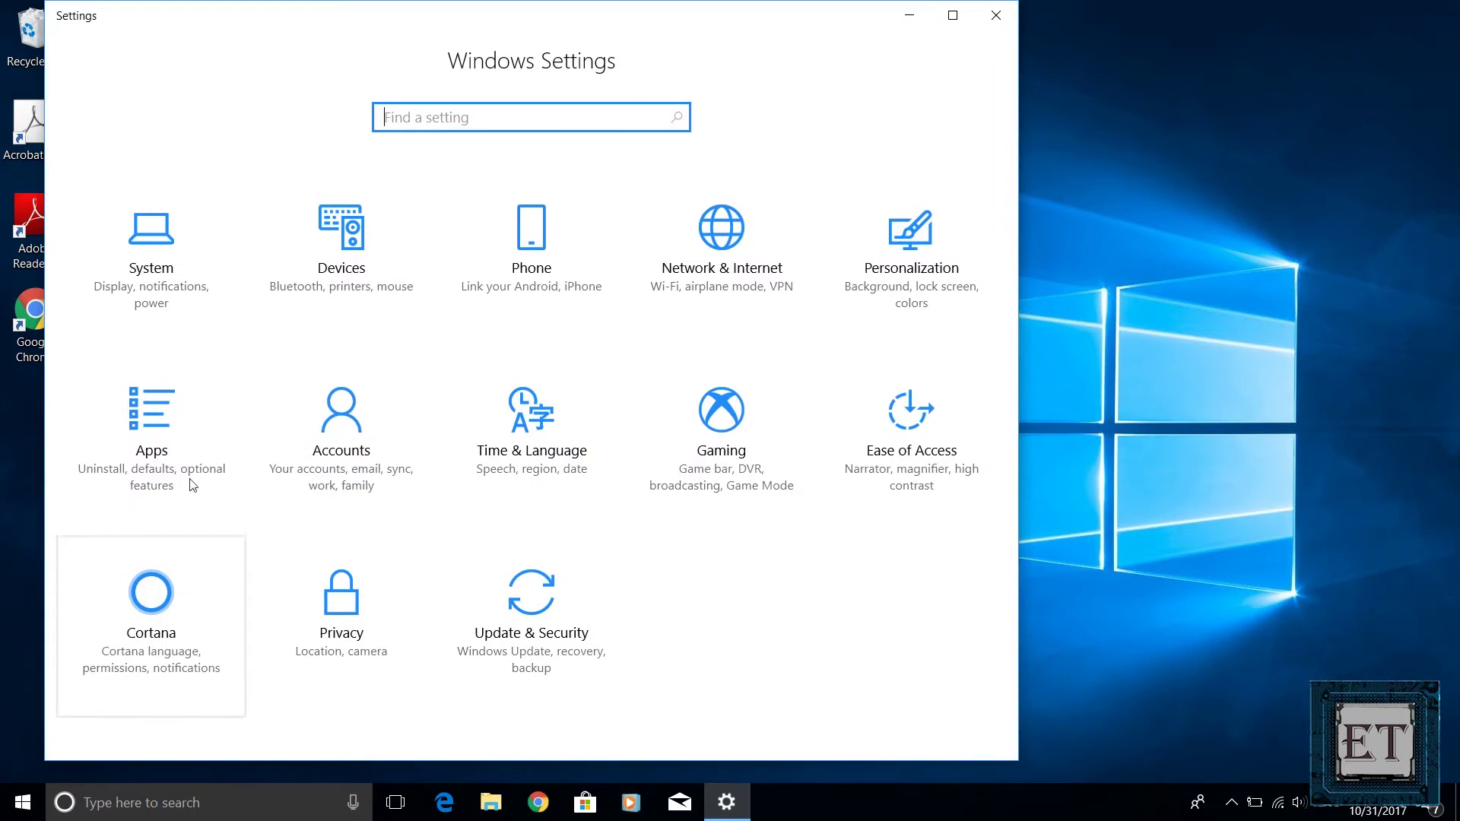
click(509, 222)
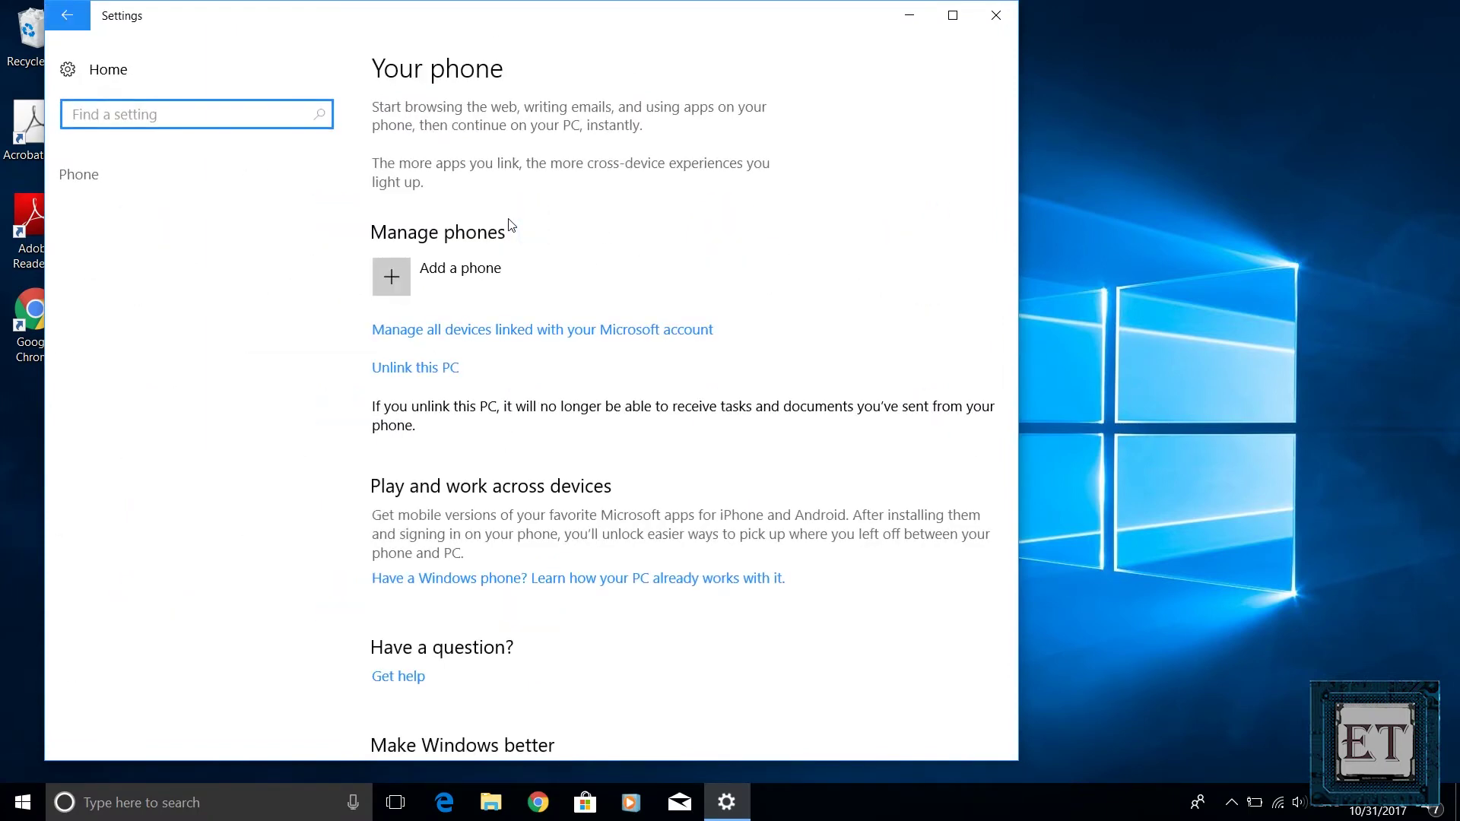
click(405, 288)
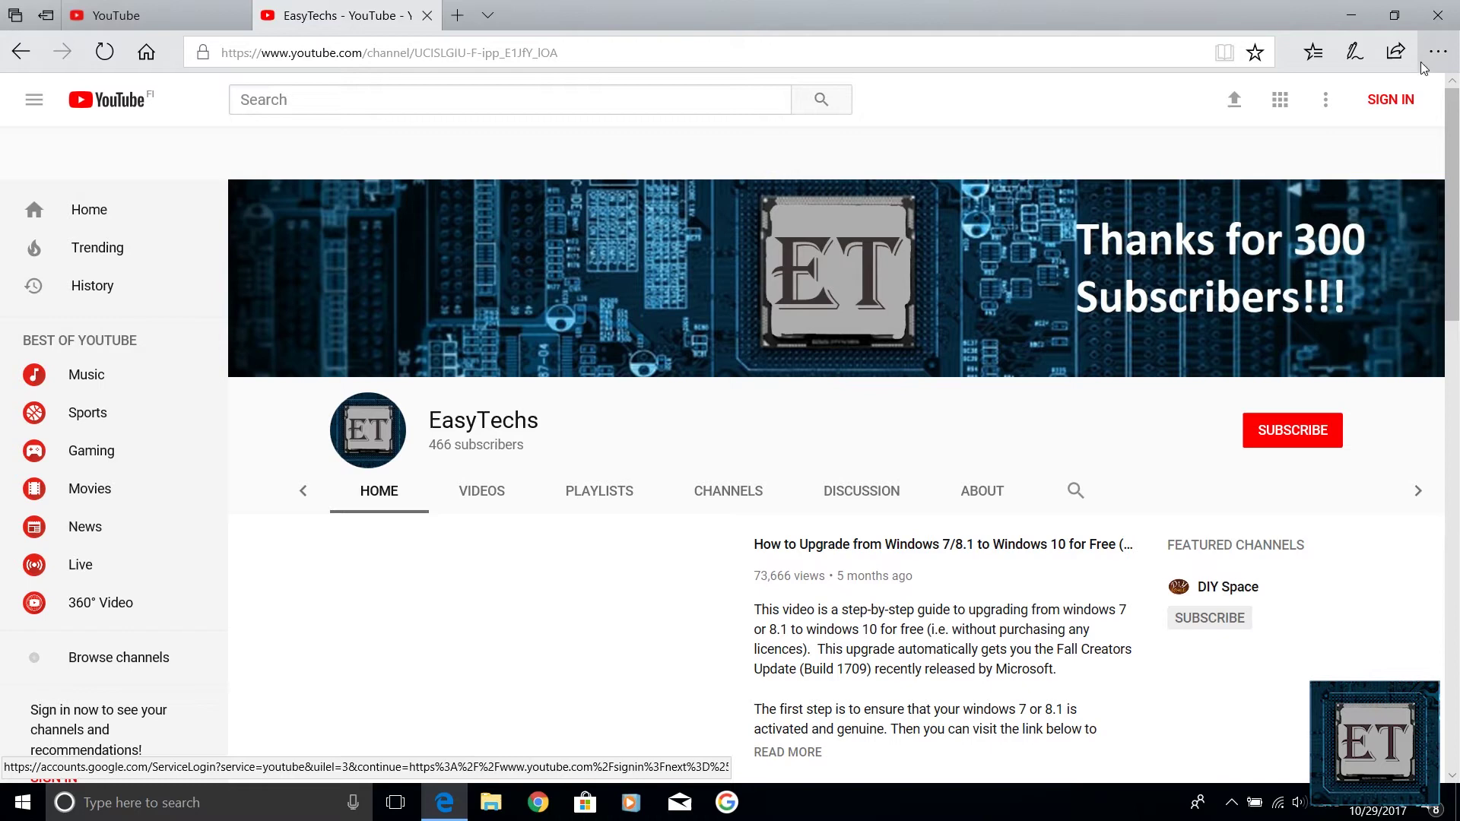
Pin the EasyTechs YouTube channel page to the taskbar and close Edge
click(1424, 67)
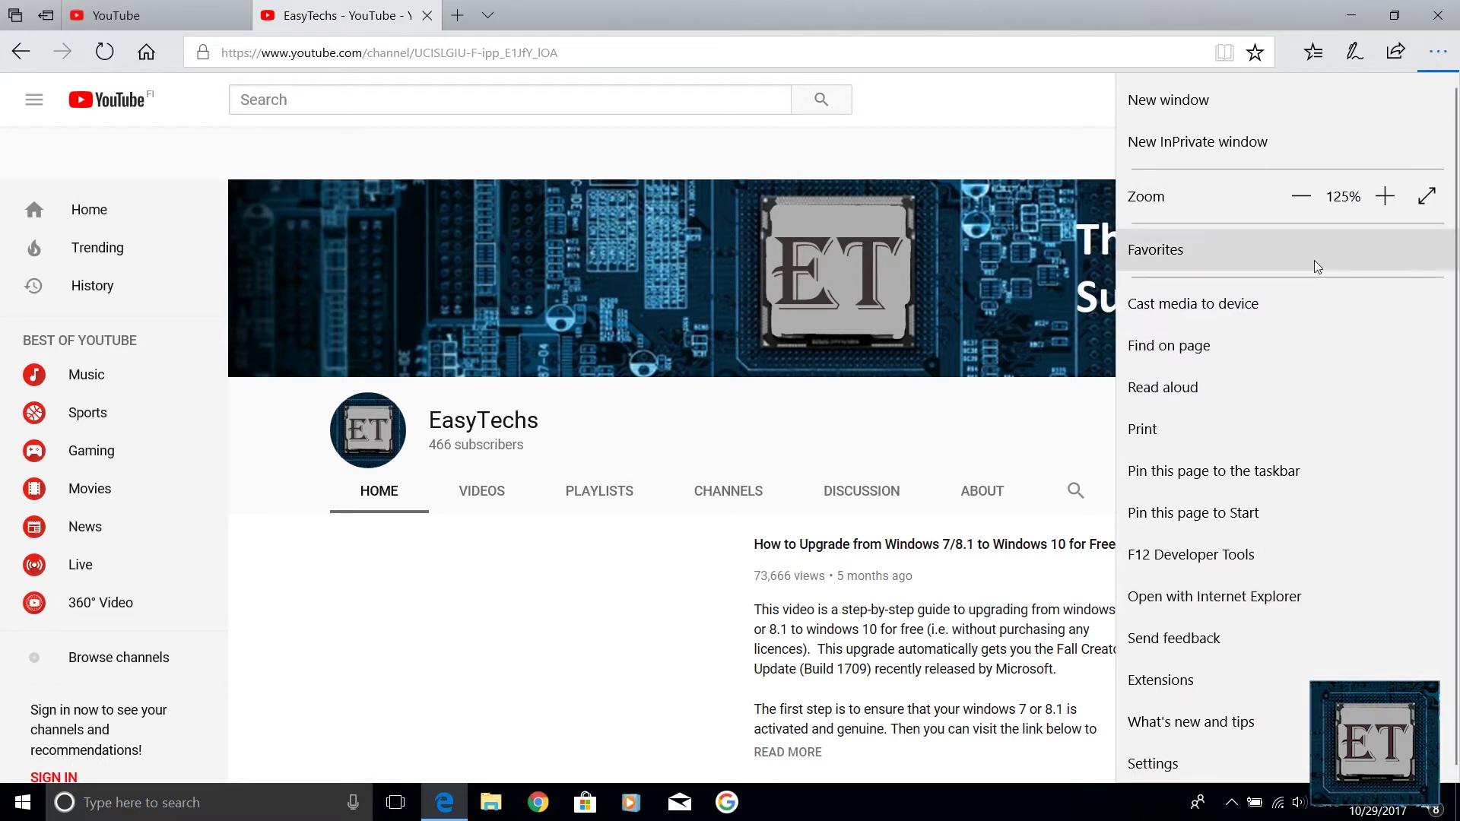
click(1261, 478)
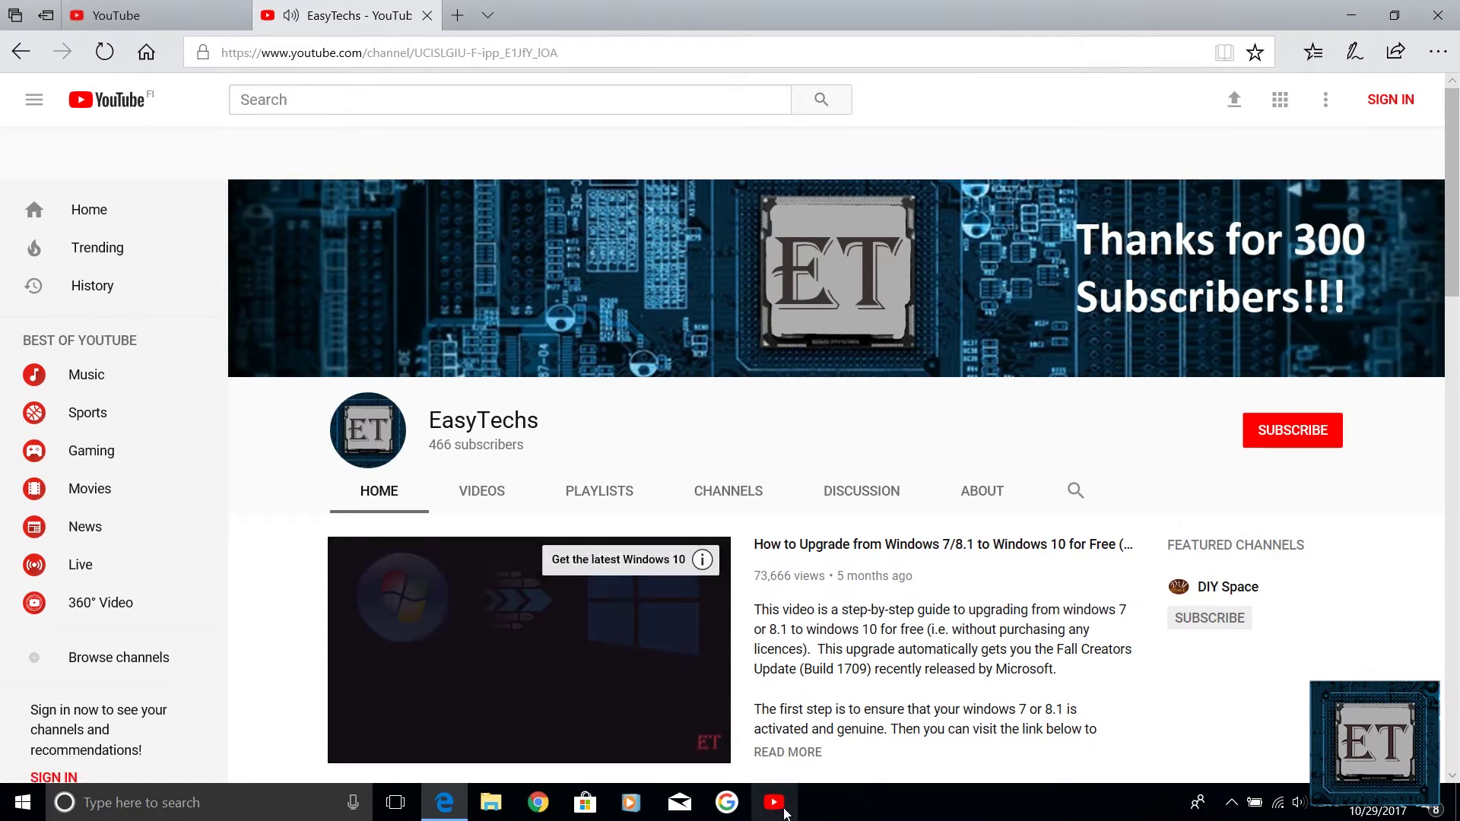
click(1433, 18)
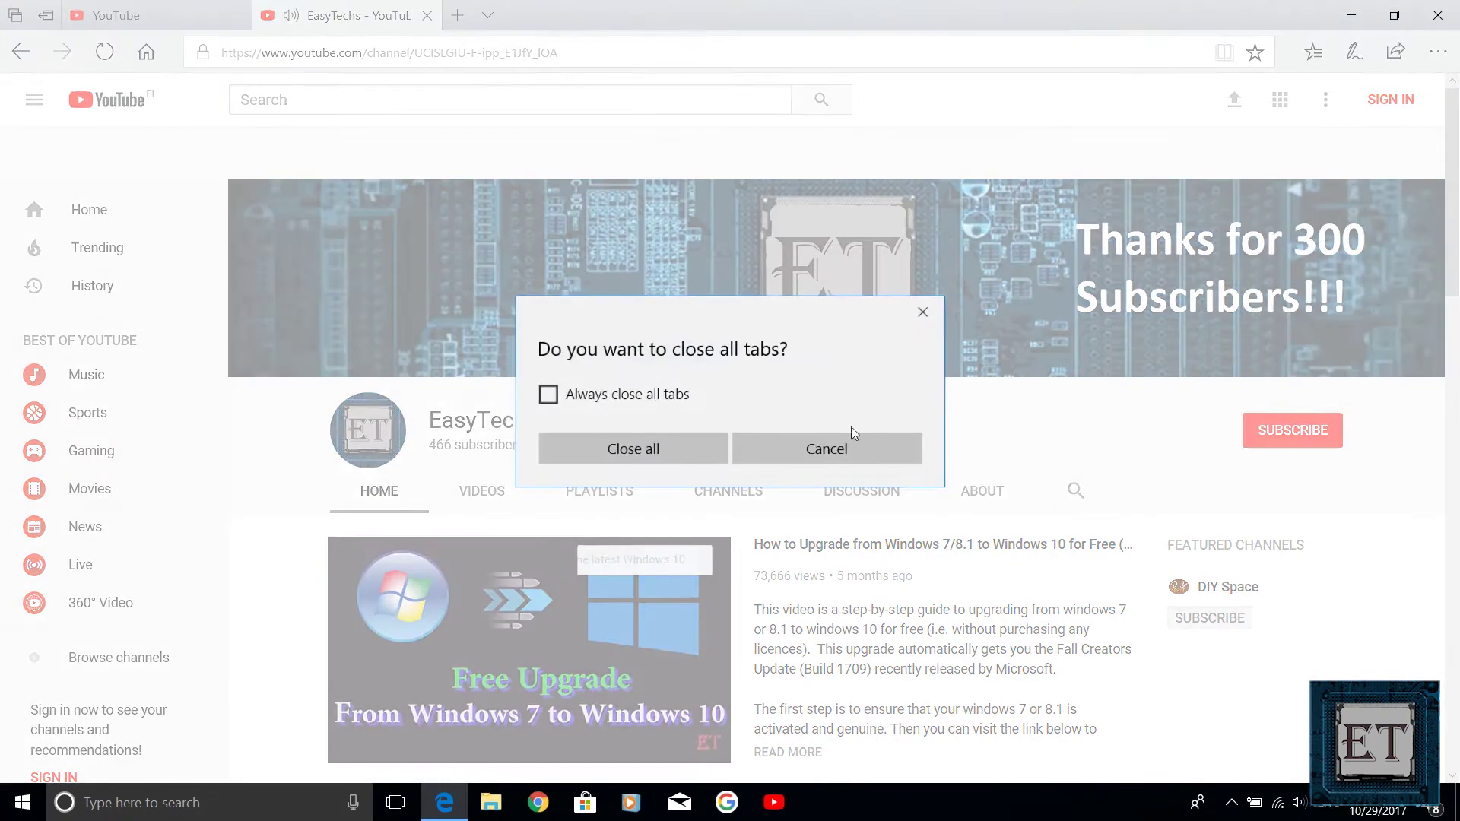
Close all Edge tabs, pin the CNN and BBC pages to the taskbar, and unpin Google
click(665, 445)
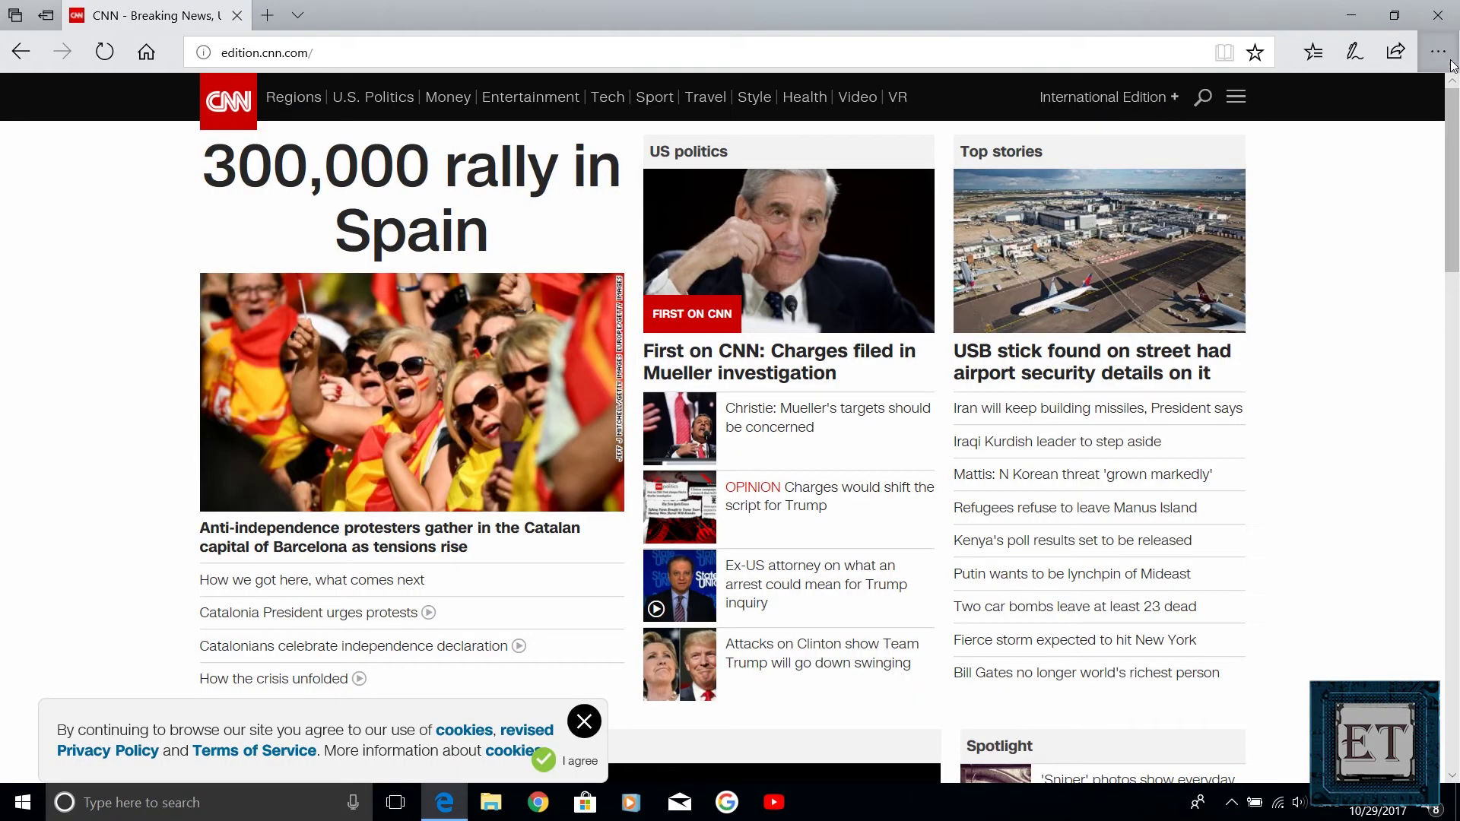
click(1438, 52)
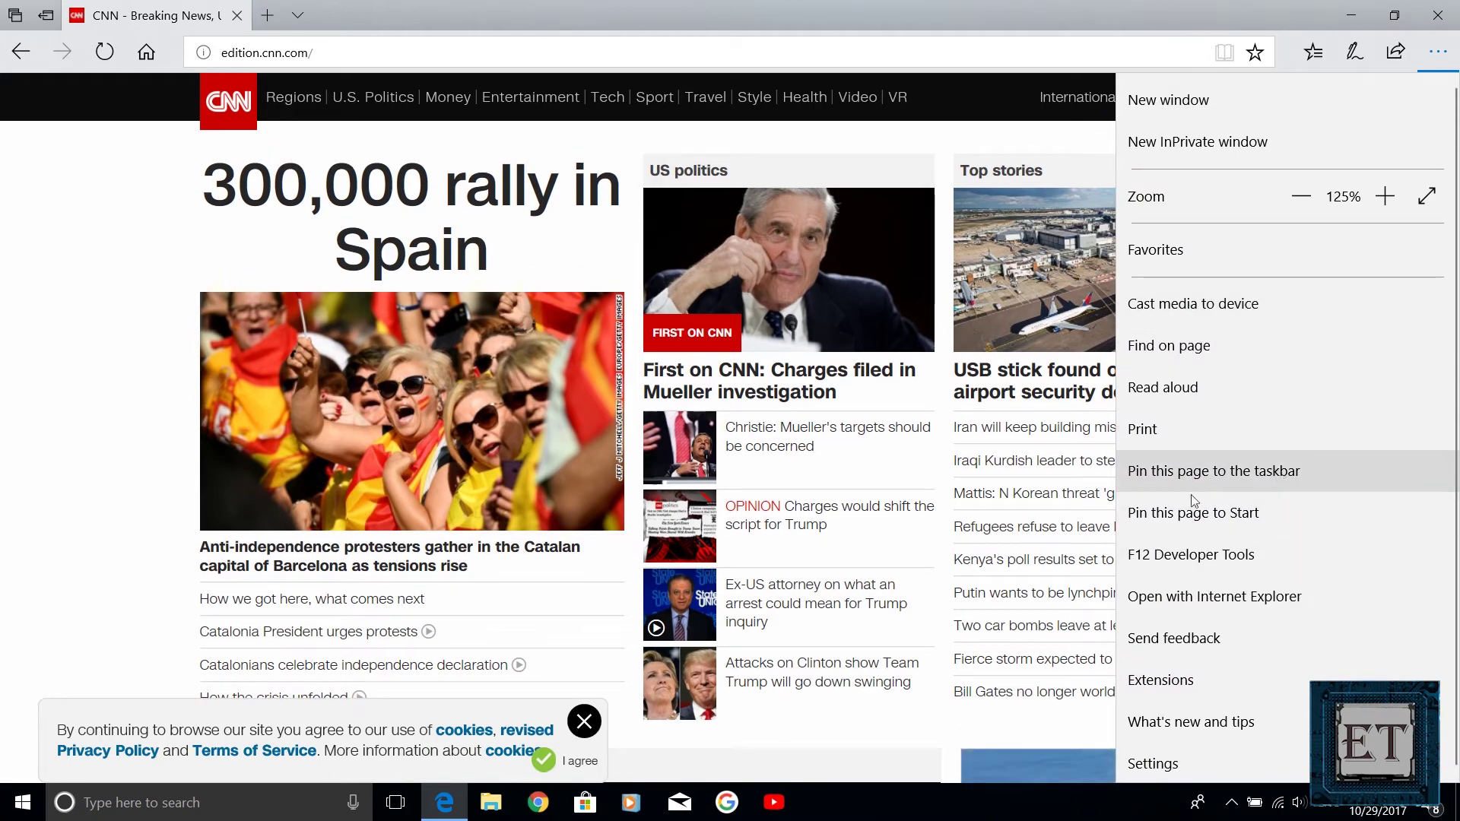
click(1287, 474)
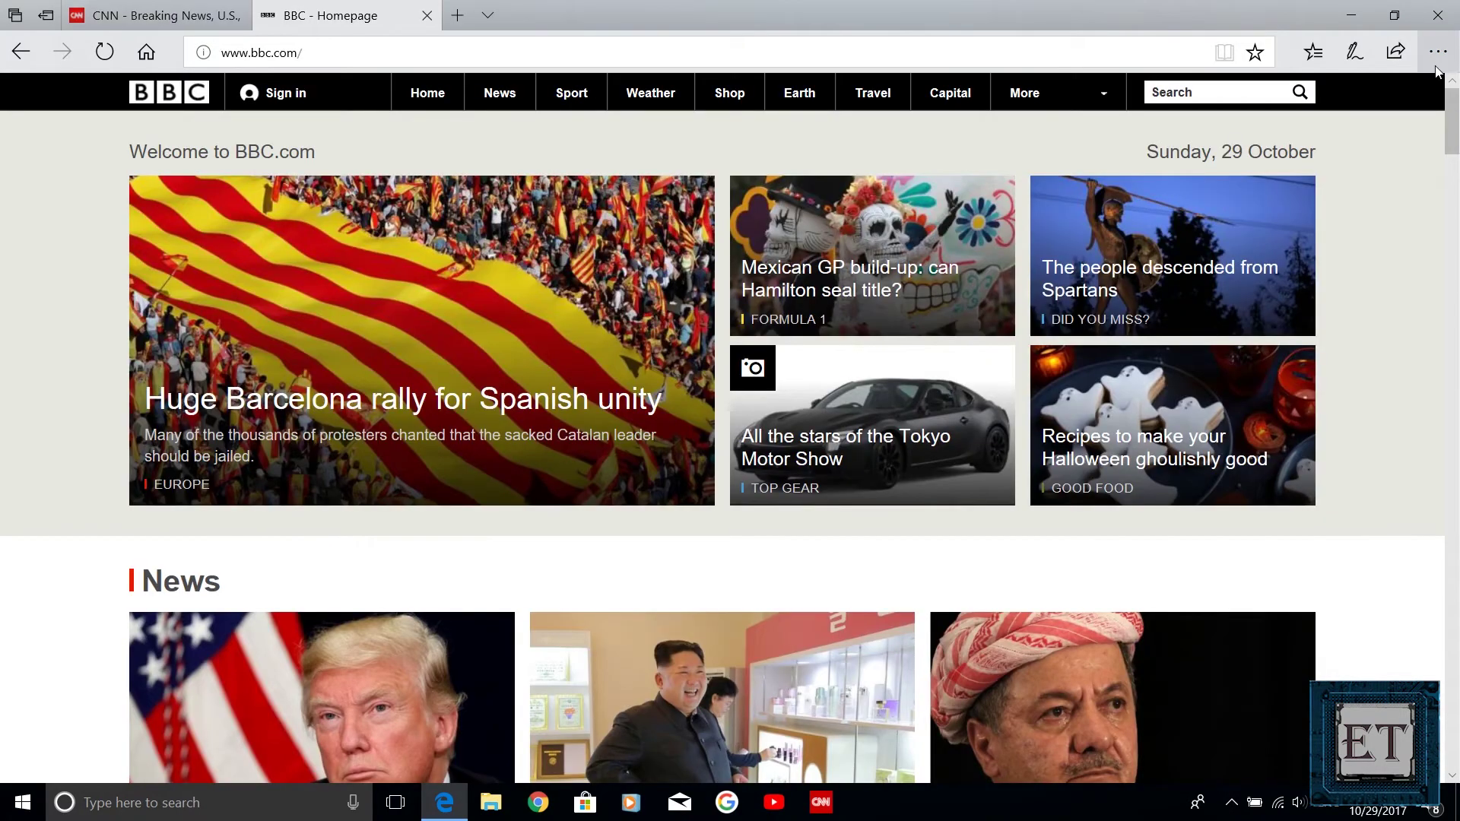
click(1437, 52)
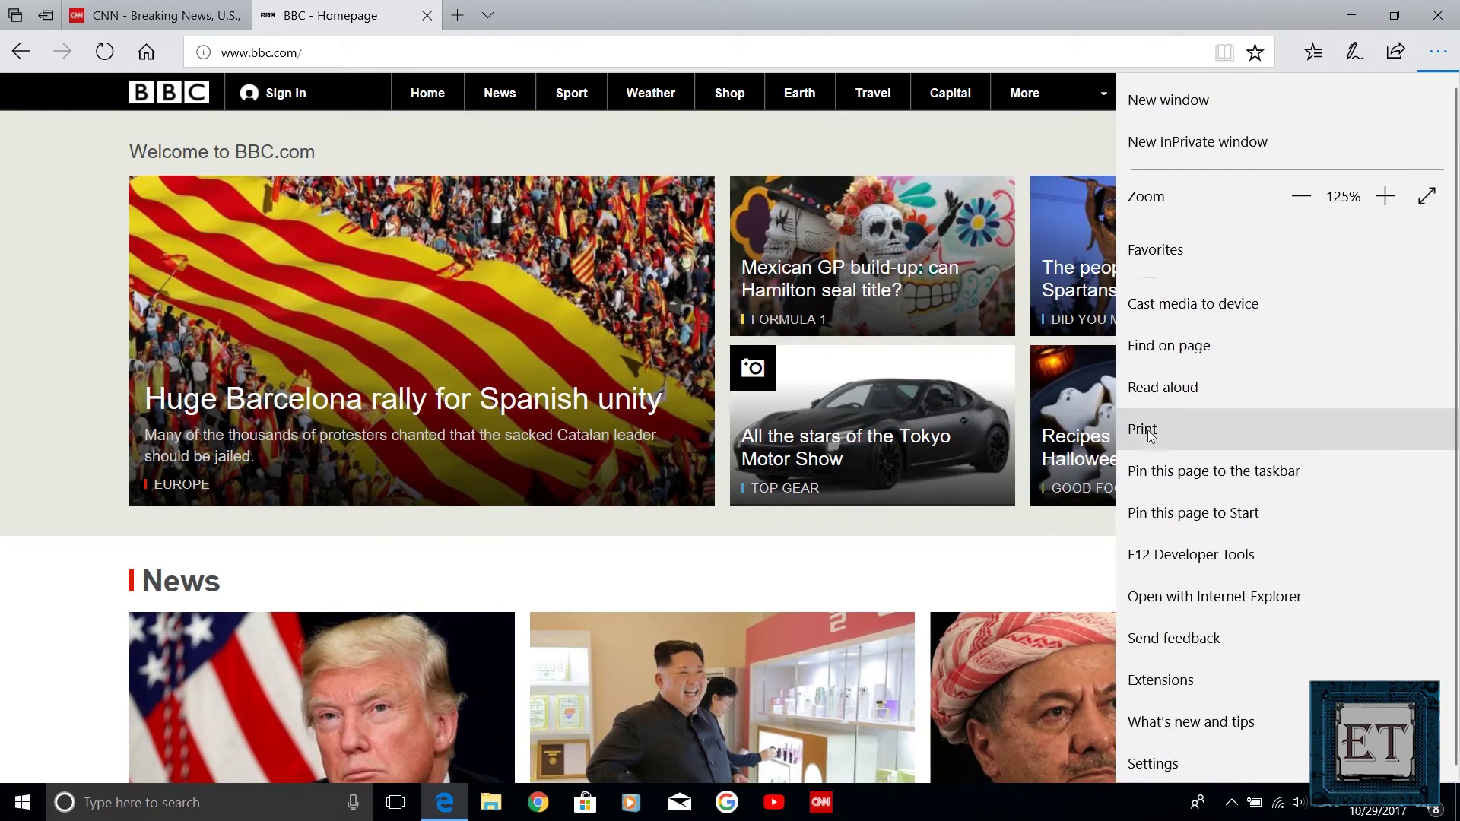
click(1225, 471)
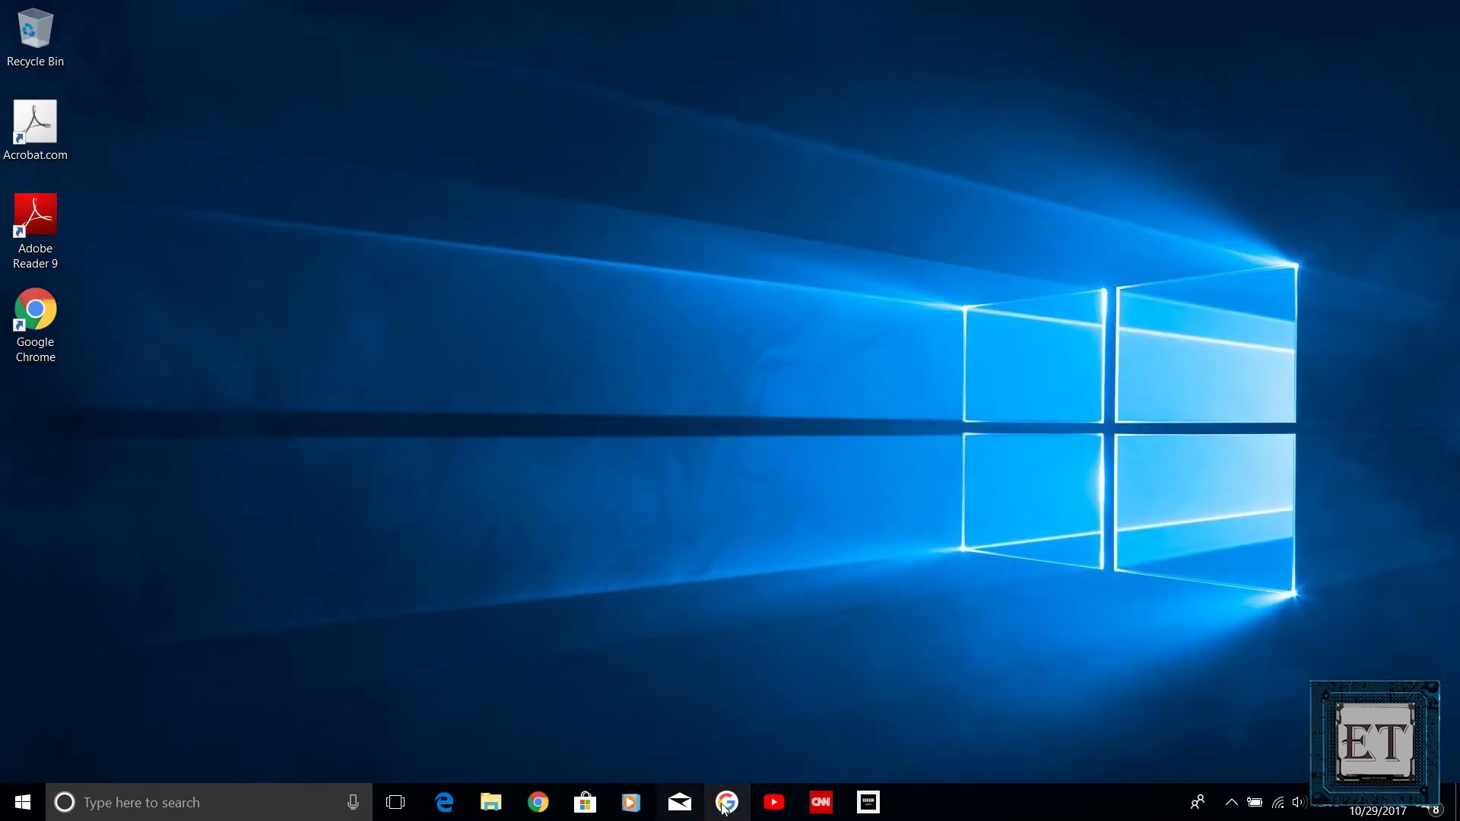
right_click(724, 805)
click(696, 762)
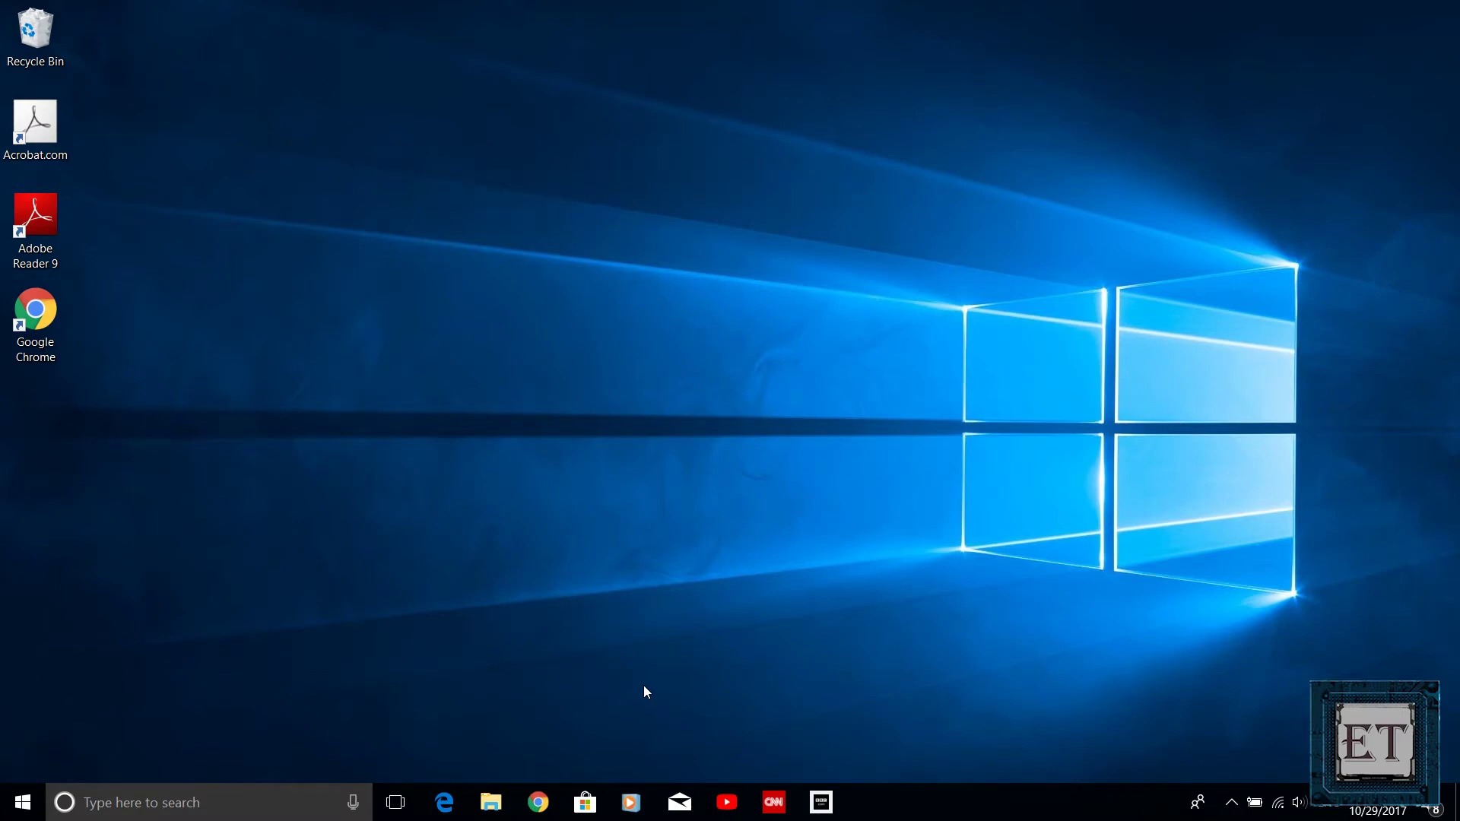
Open Photos via a 'story' search and start a new video from three cactus photos
key(super)
text(story)
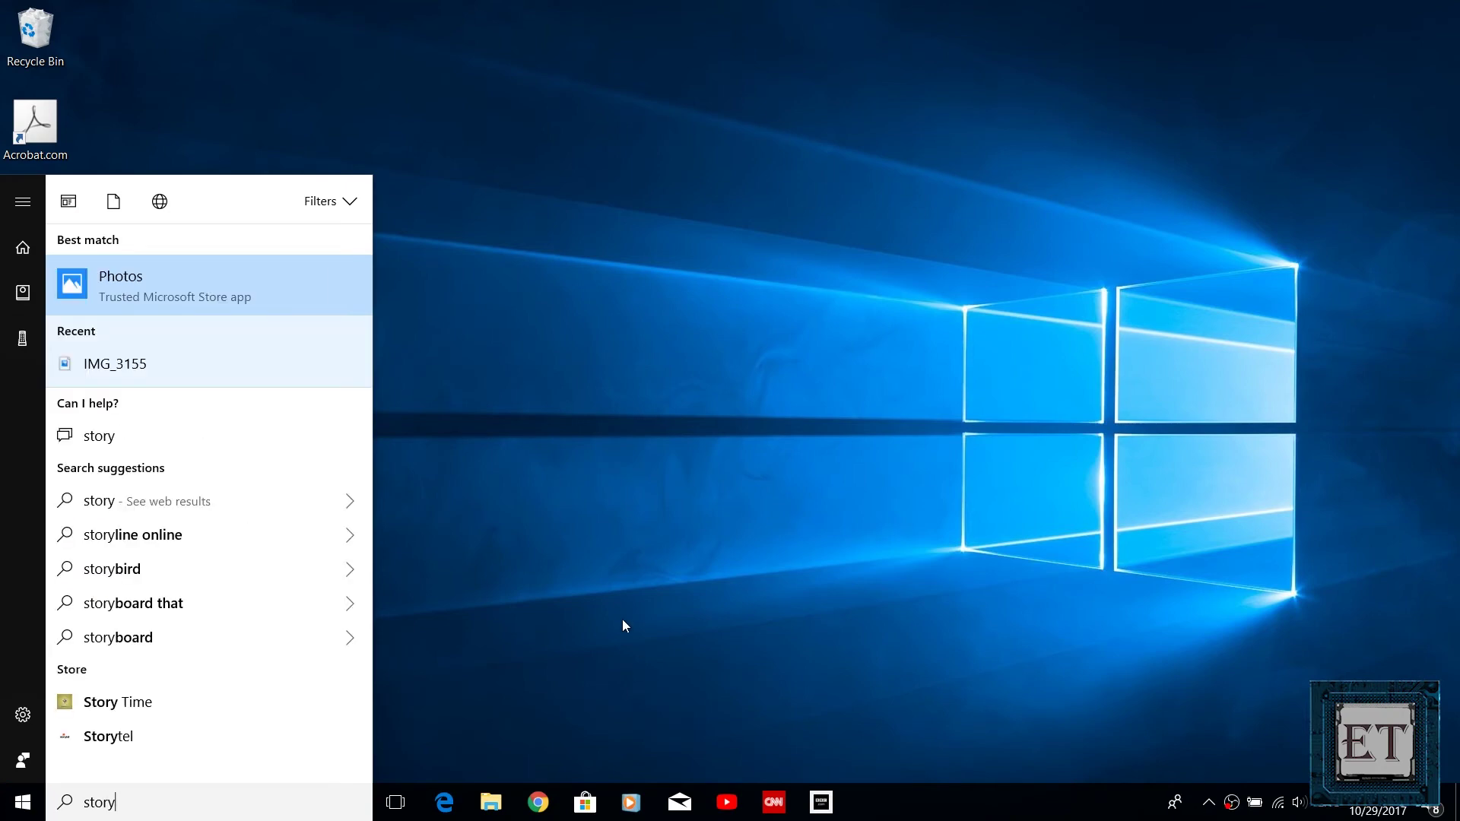
key(Return)
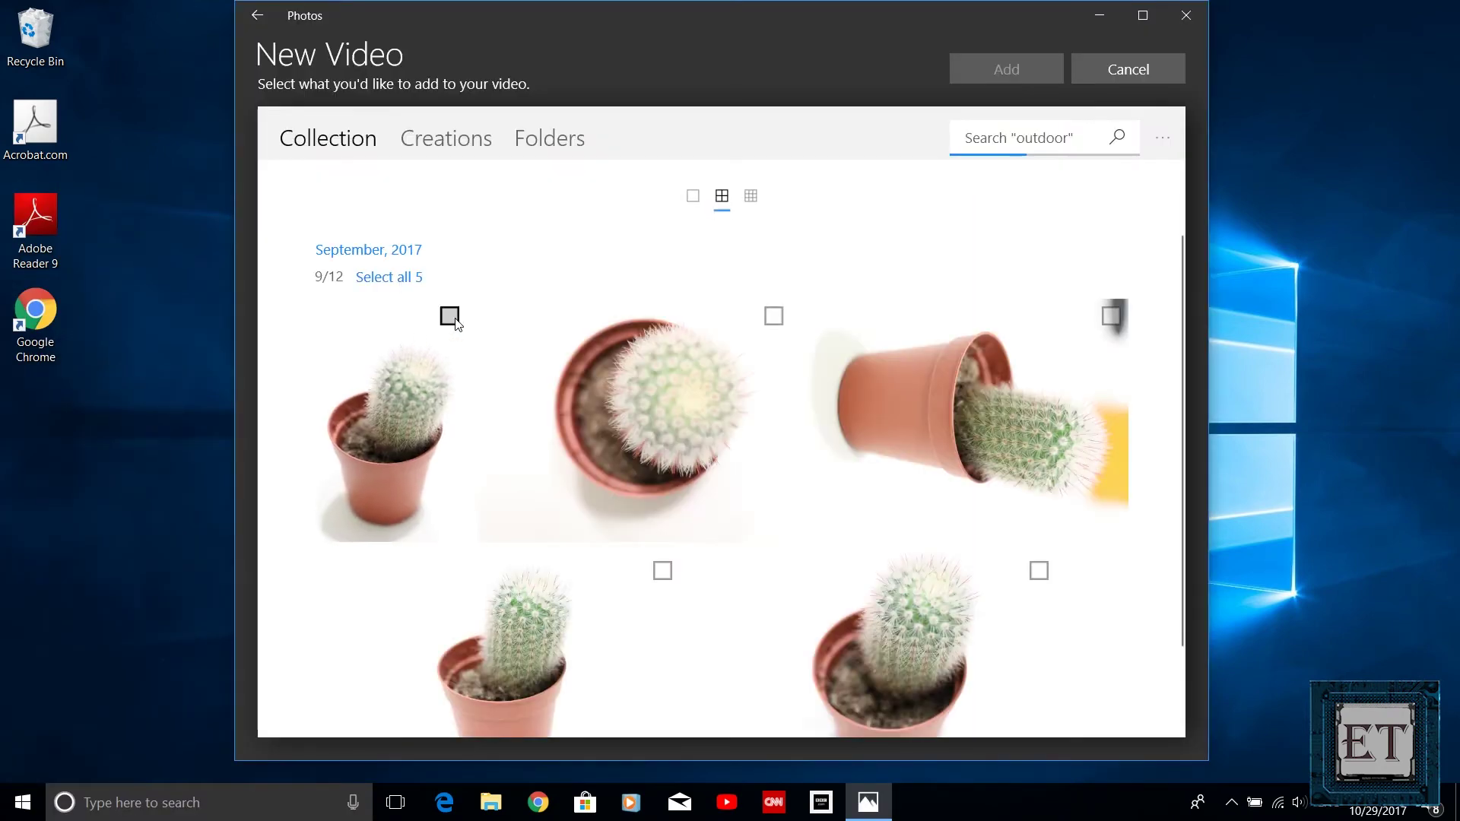
click(449, 315)
click(774, 315)
click(1110, 316)
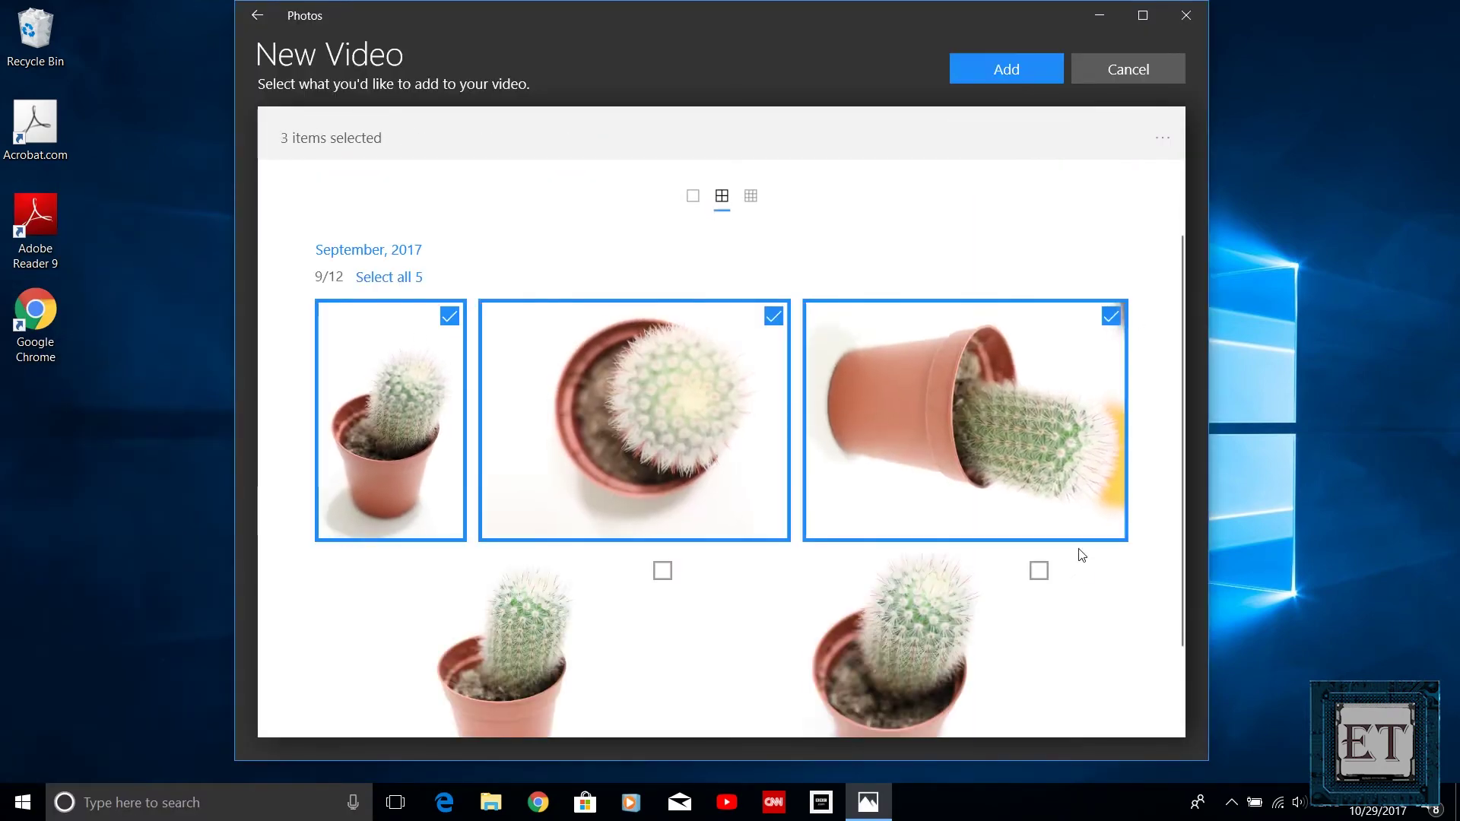
click(1039, 571)
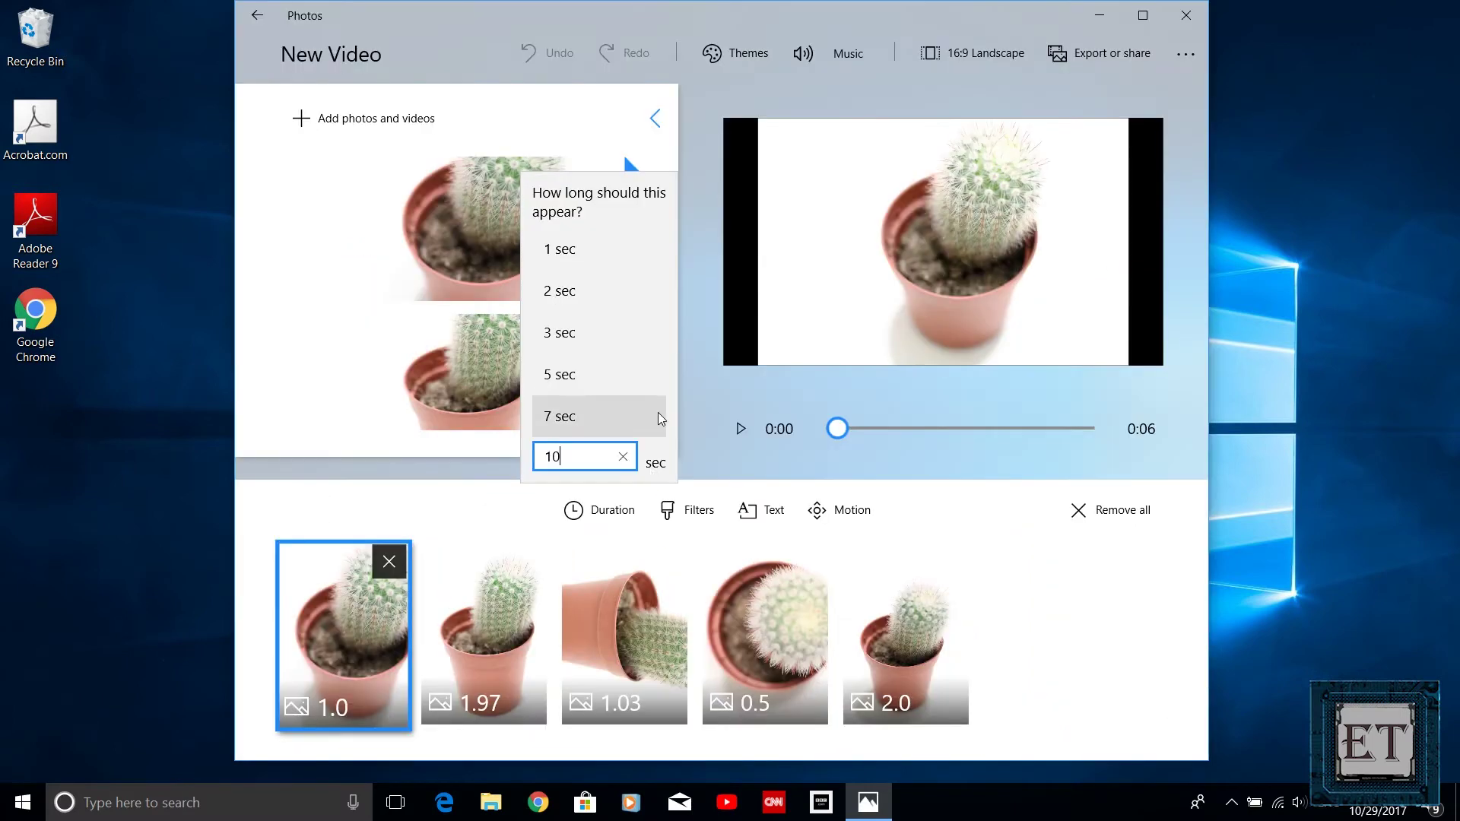
Set the first clip's duration to 10 seconds
click(680, 453)
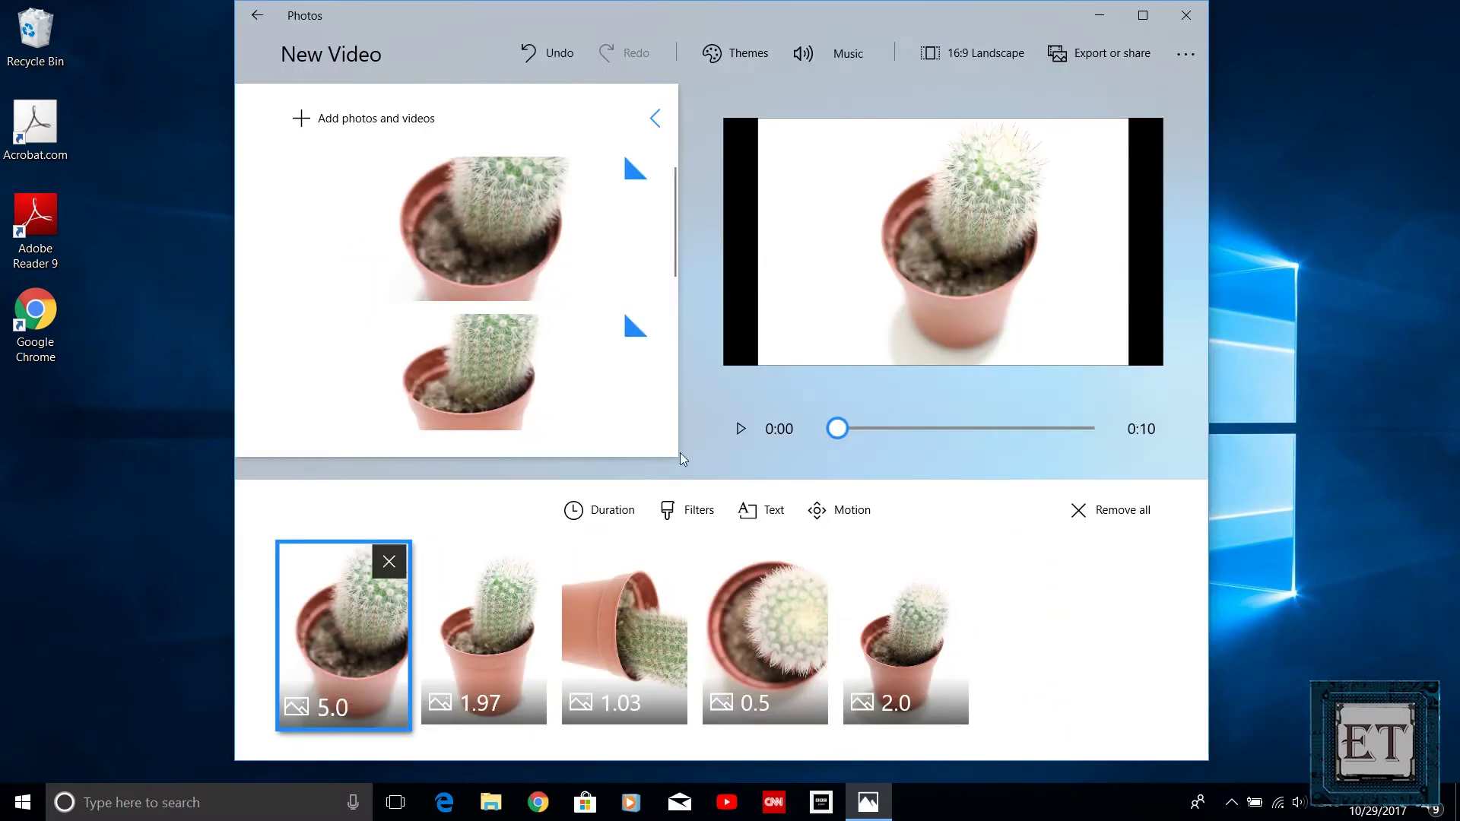
click(605, 513)
text(10)
key(Return)
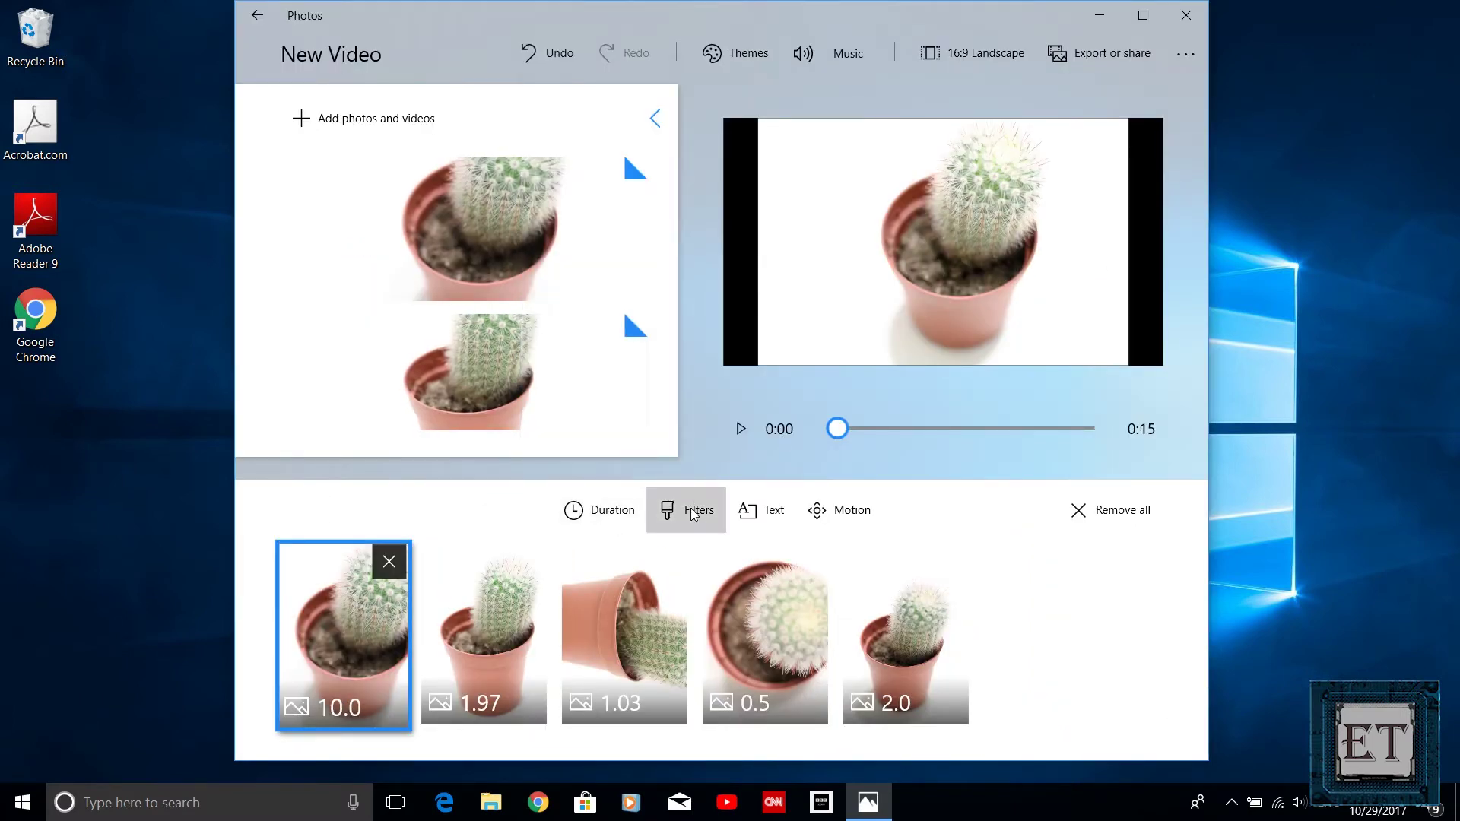
Try the Iceberg, Pearl and Classic filters on the first clip, then discard the changes
click(687, 510)
click(1118, 380)
click(1107, 311)
click(1124, 191)
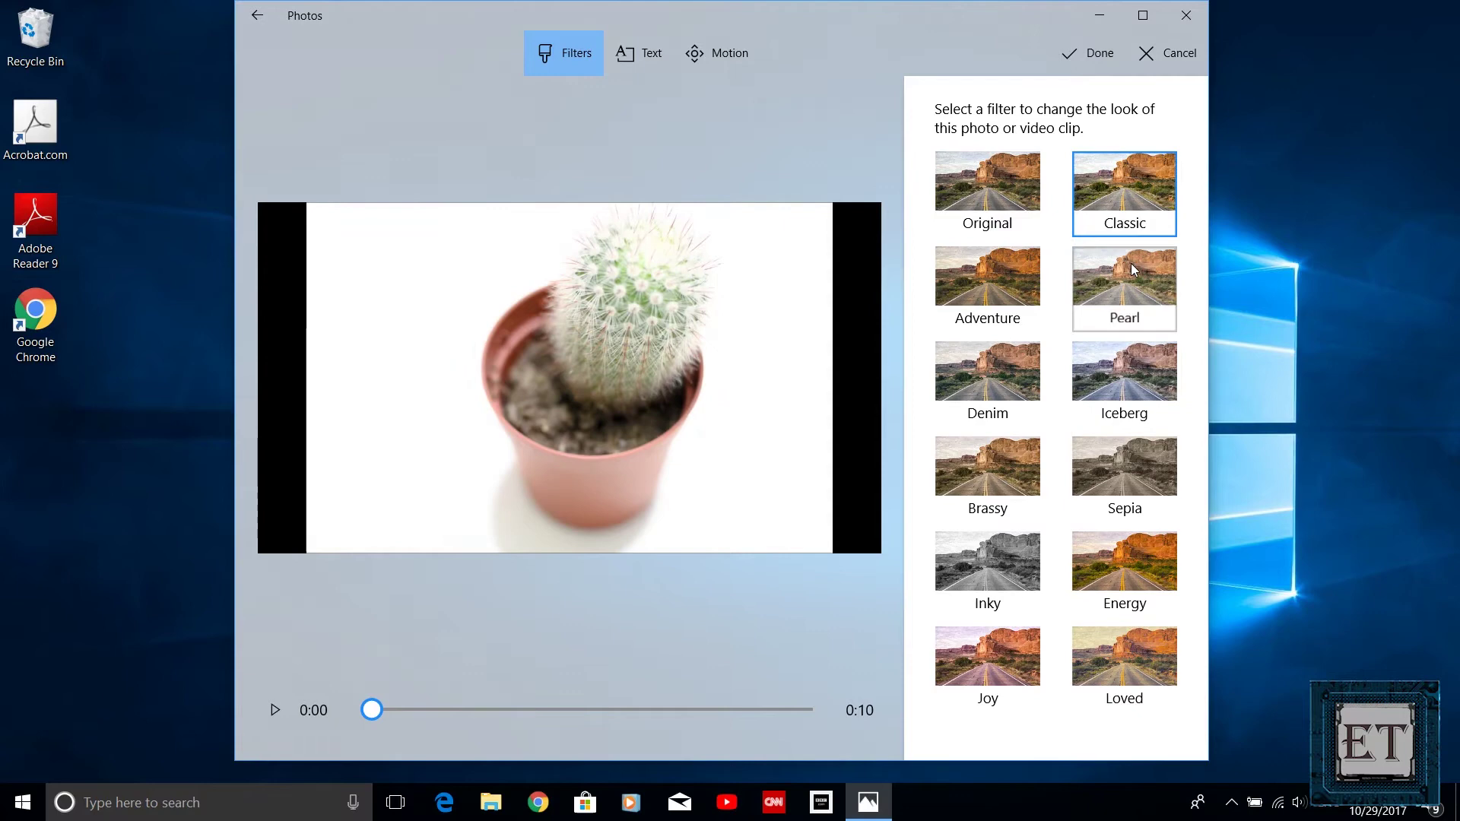
click(987, 190)
click(1163, 52)
click(655, 427)
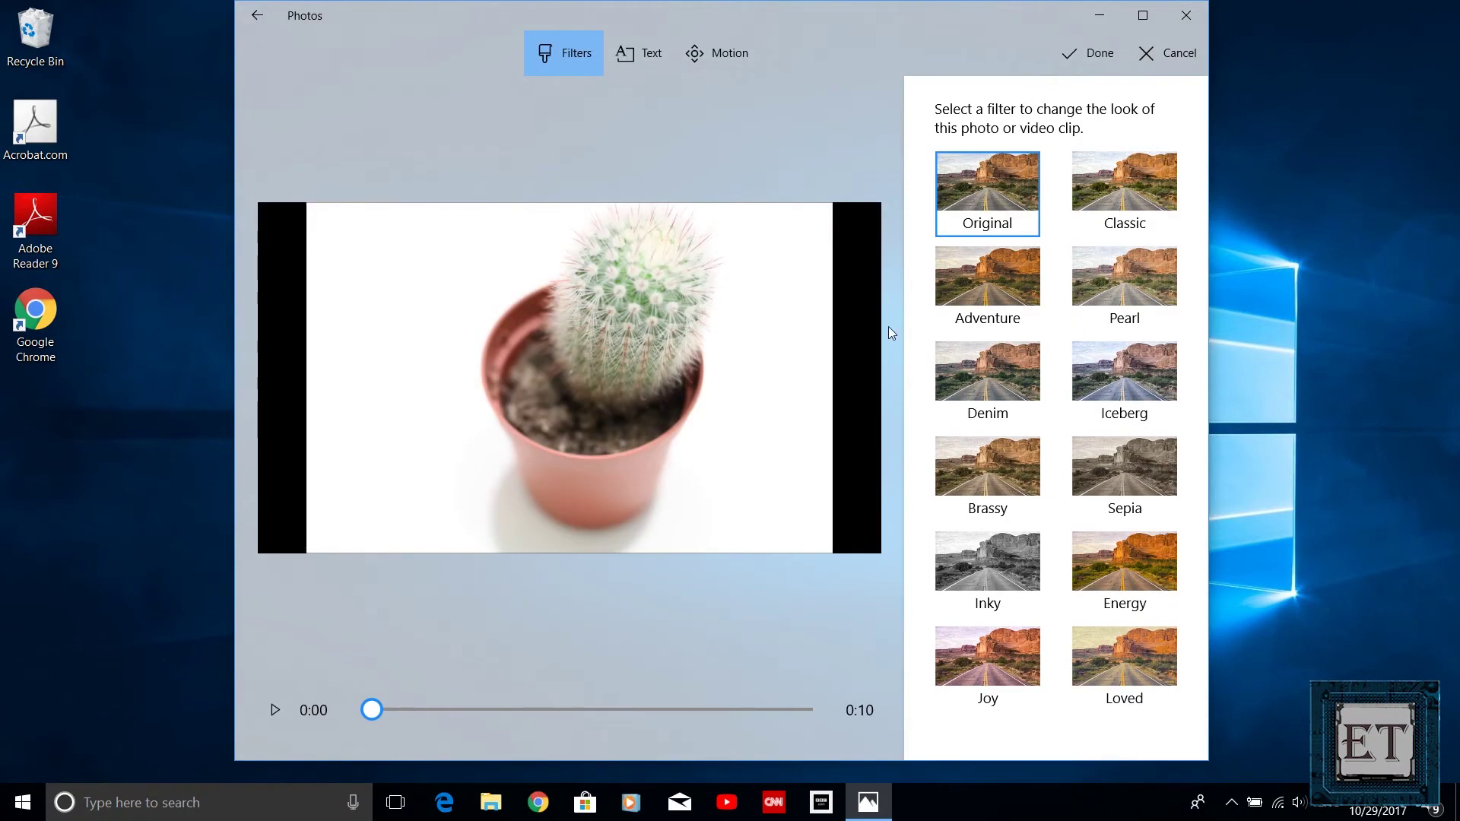
Add blossom-style animated text reading 'My little cactus' to the first clip
click(760, 510)
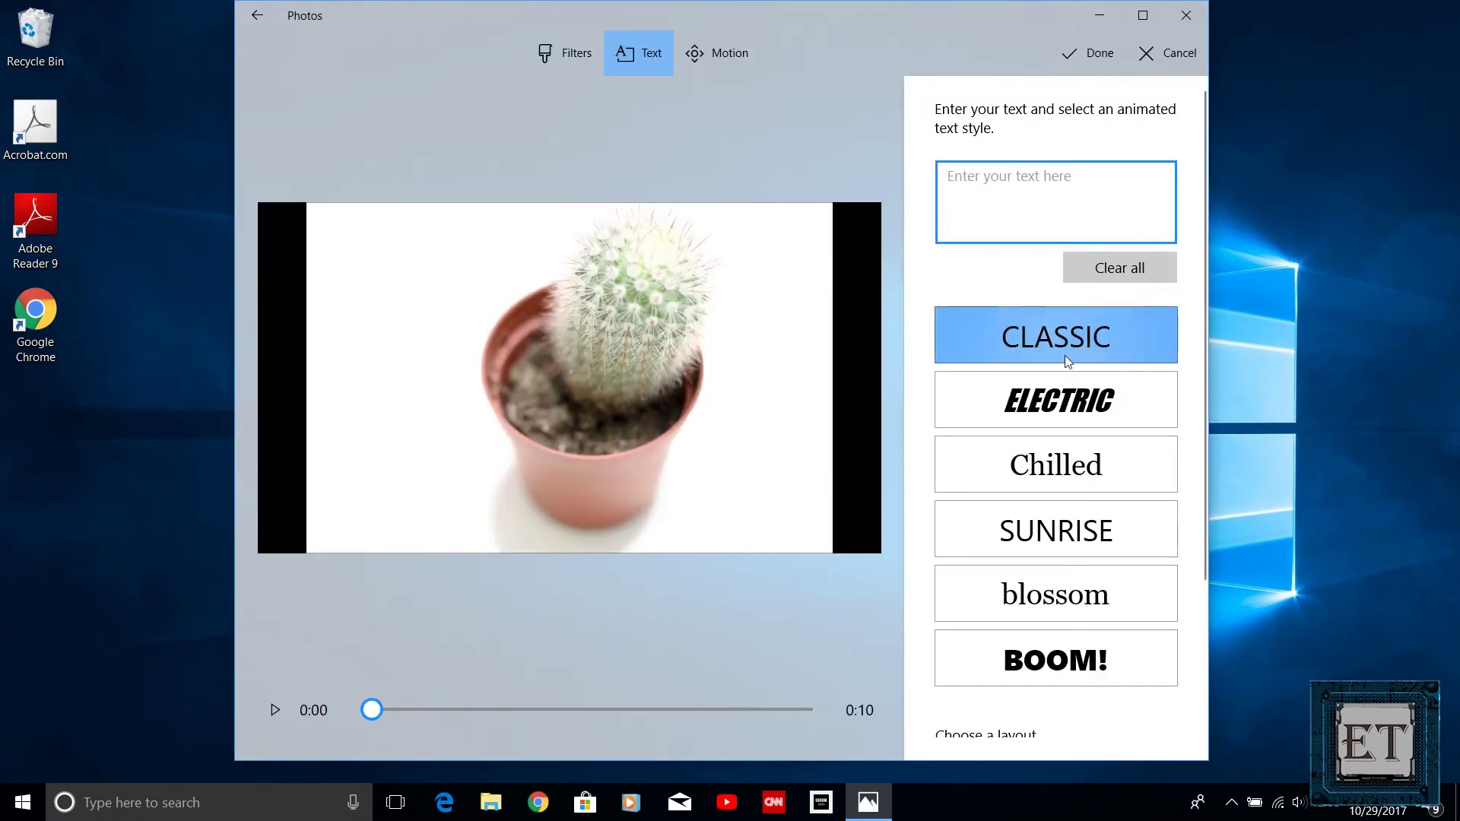
scroll(1057, 320, down, 2)
click(1057, 403)
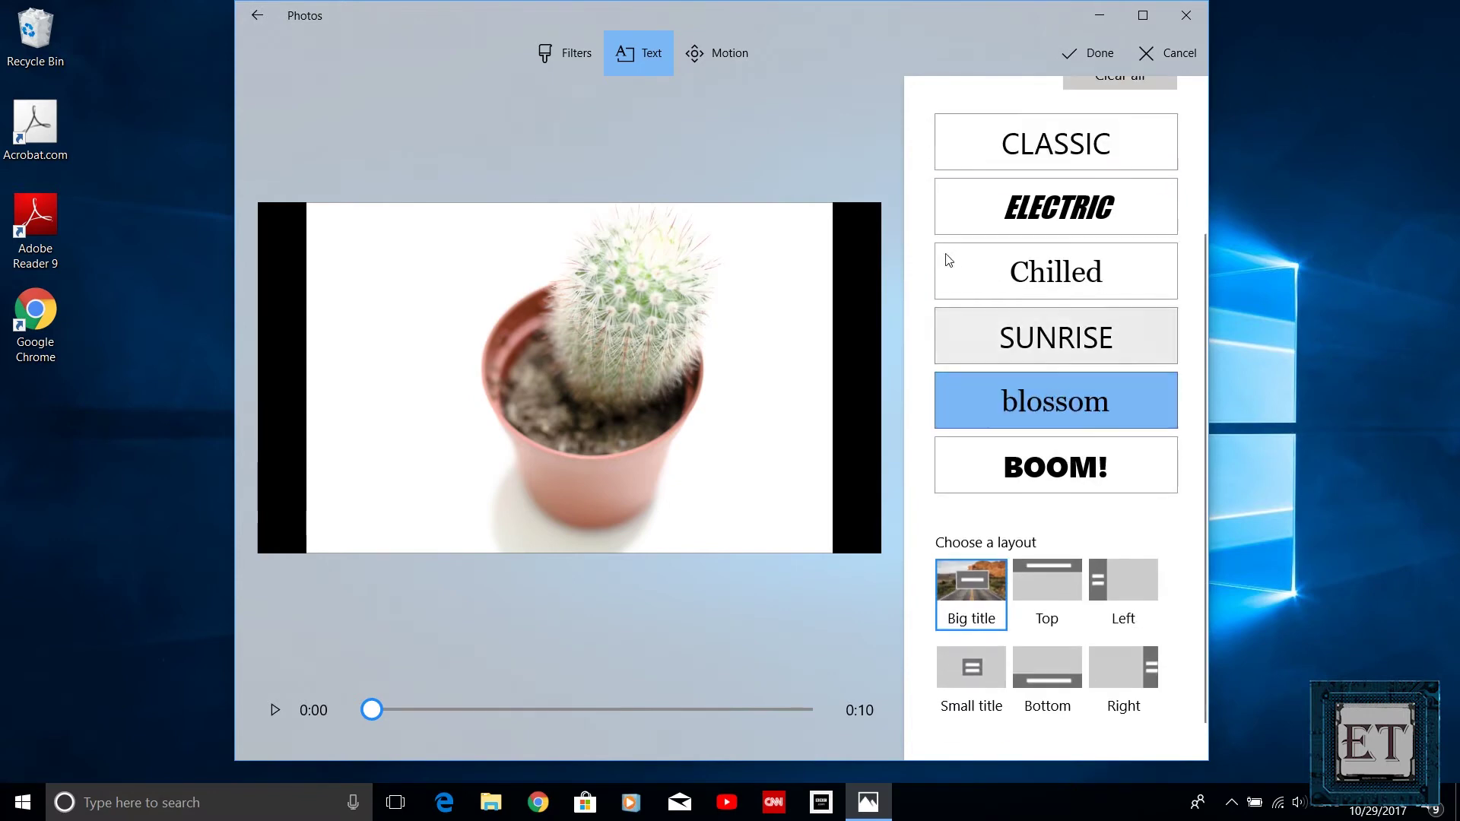
scroll(1041, 304, up, 2)
text(My little )
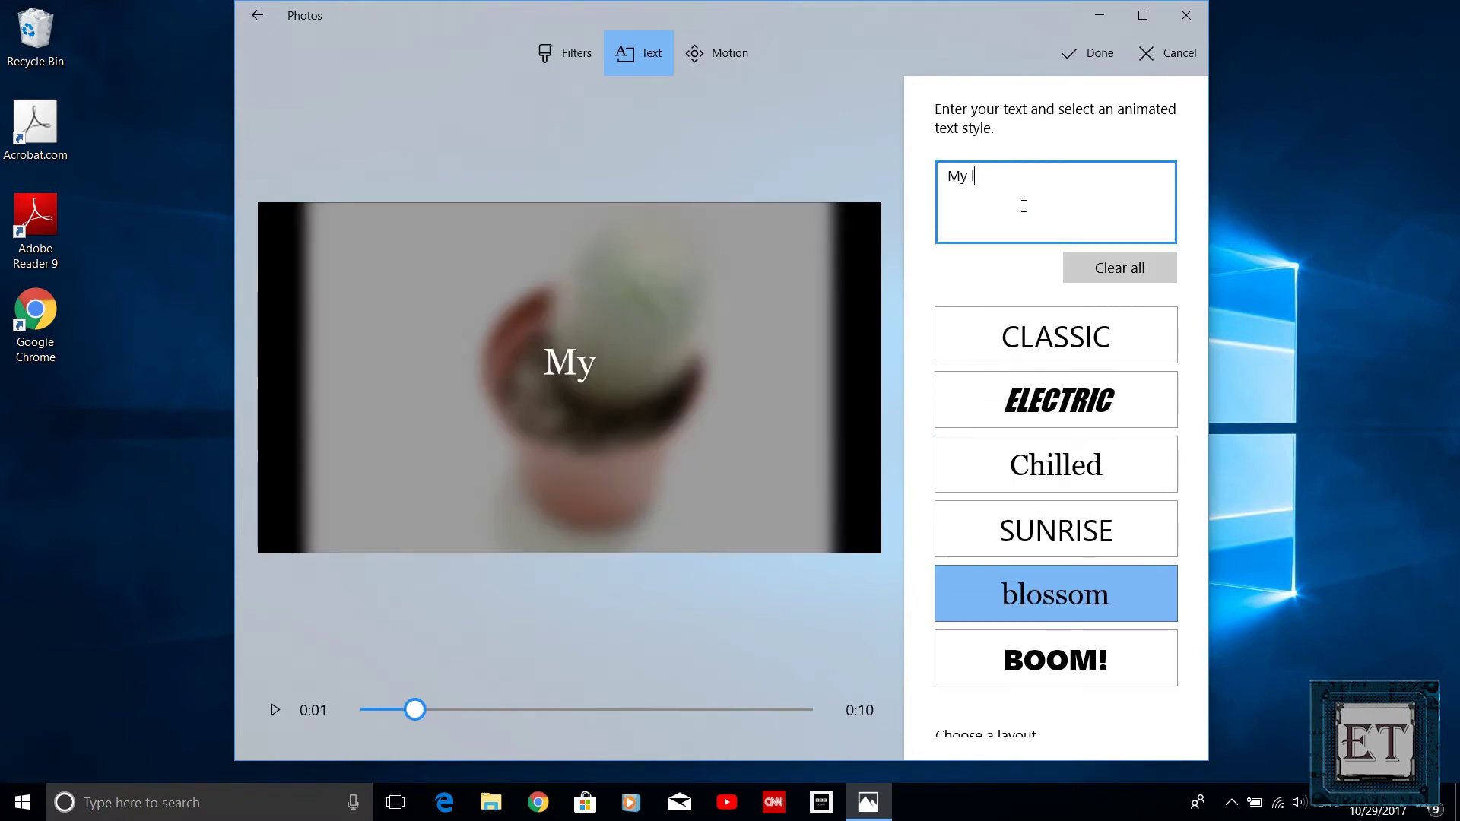
text(cactus)
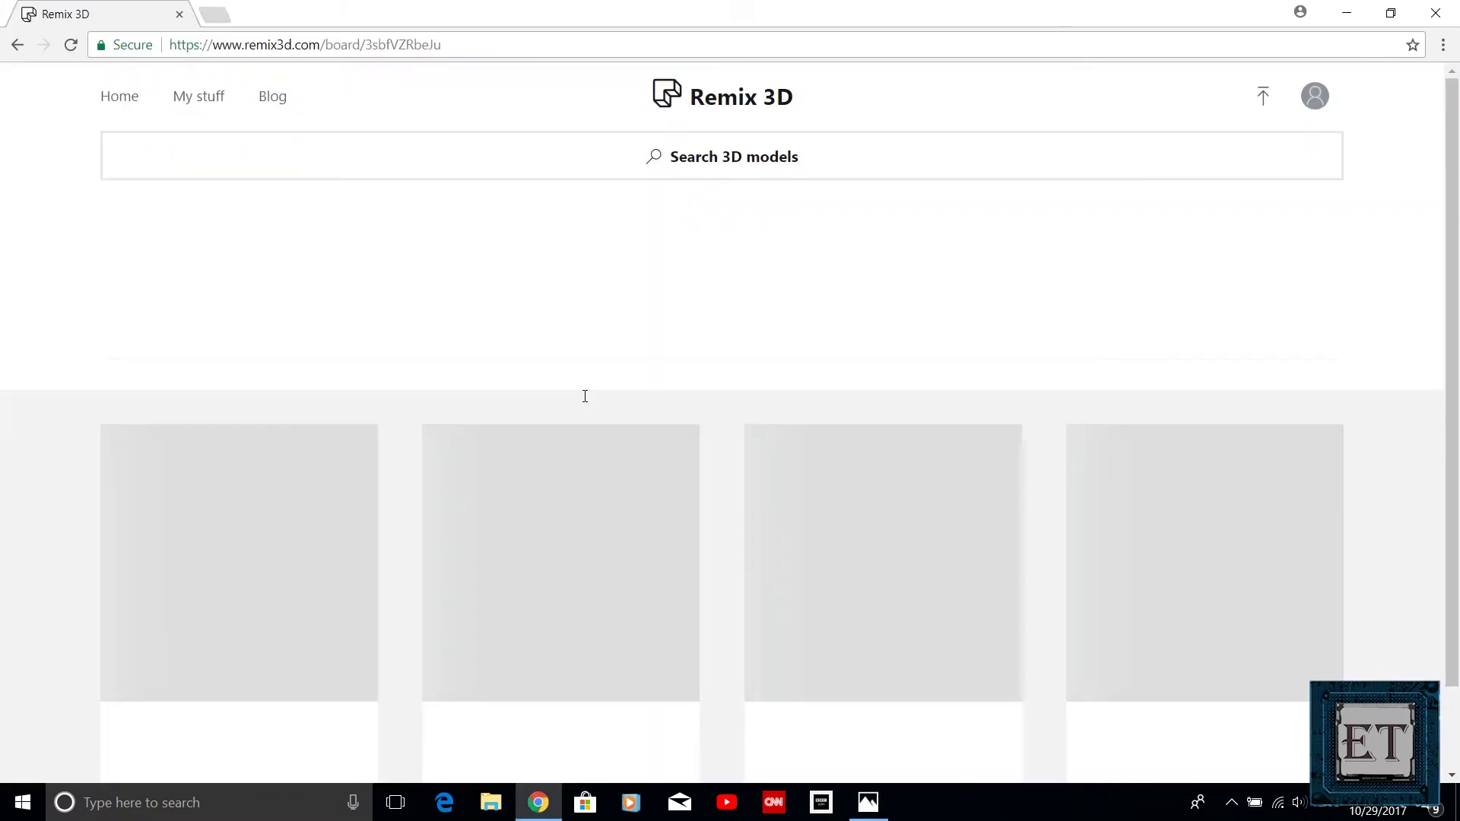
Scroll the Remix 3D board and open the Maine Coon Cat model's details page
scroll(1155, 412, down, 20)
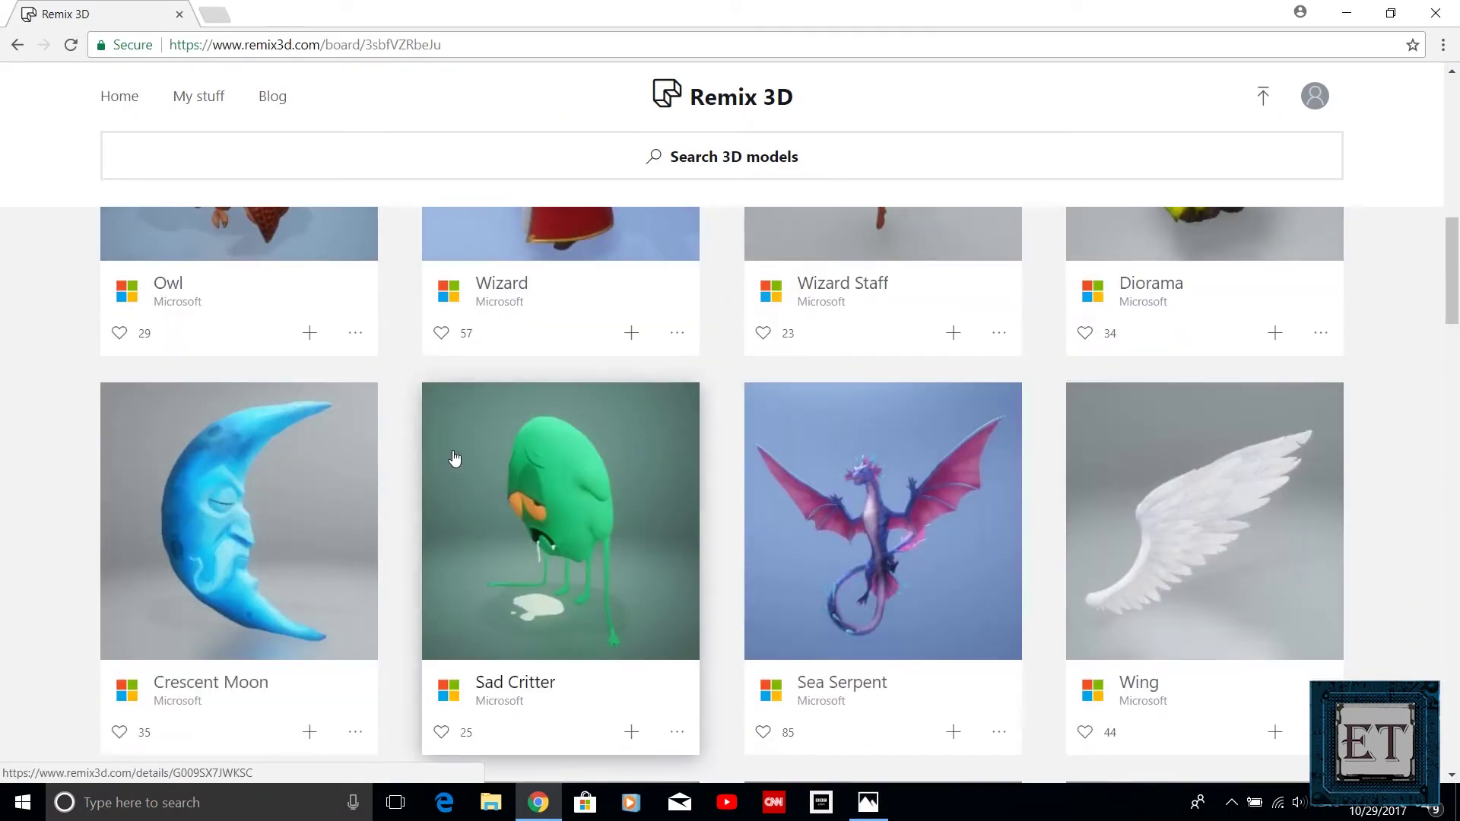
scroll(532, 426, down, 15)
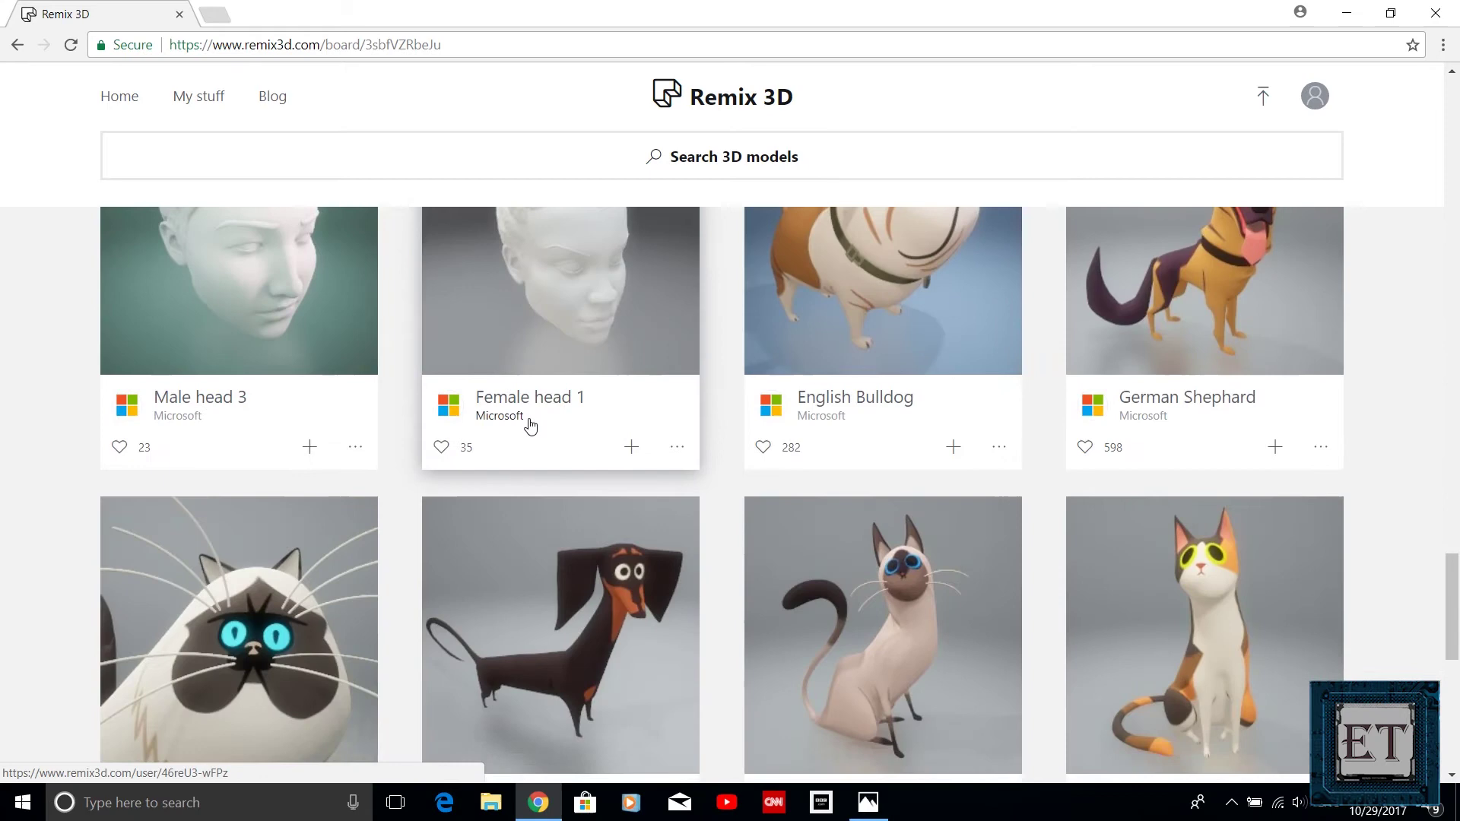
click(532, 423)
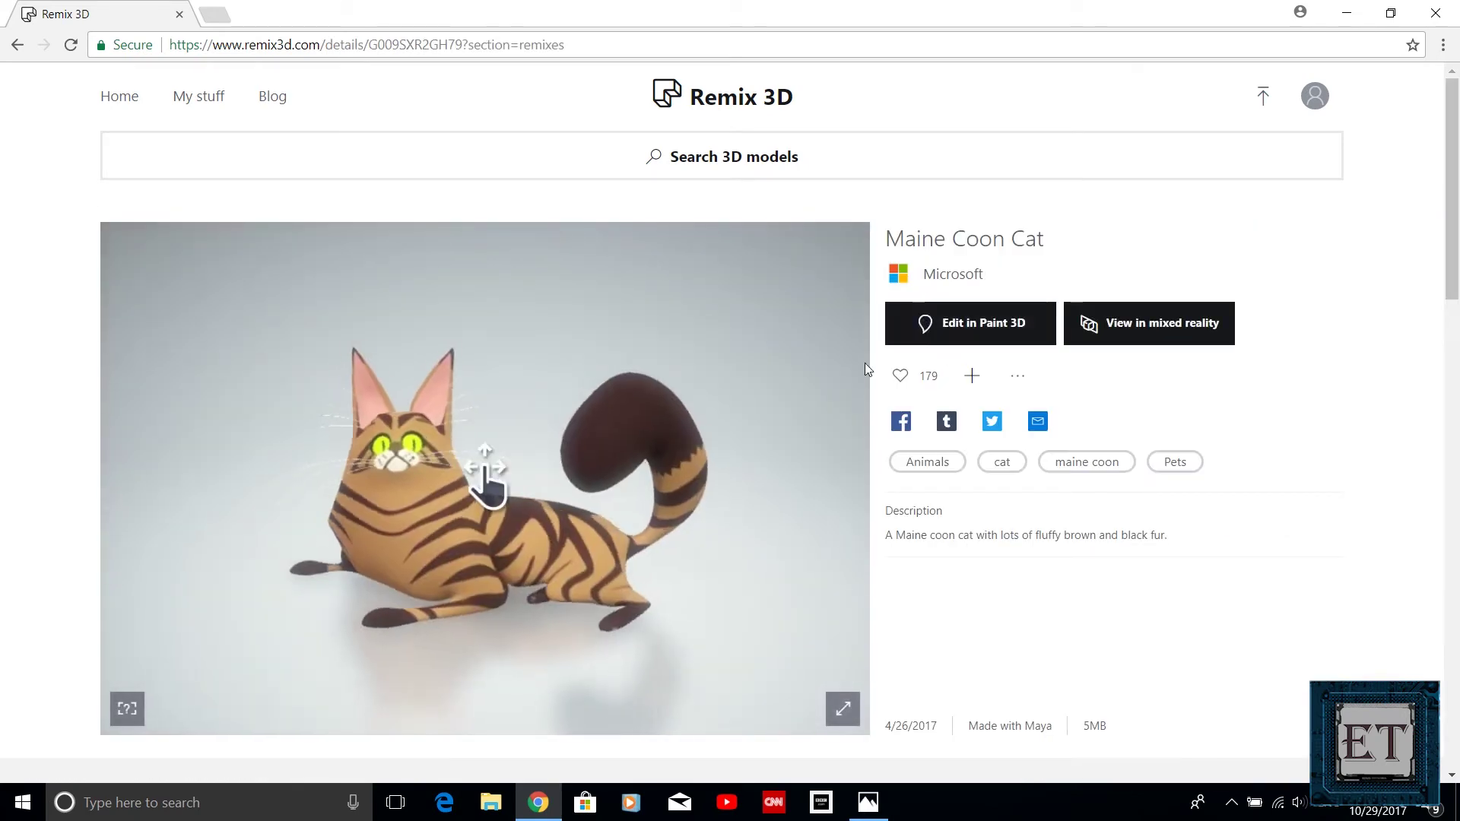
Use the eyedropper to give the blue cushion the cat's brown fur colour
click(983, 325)
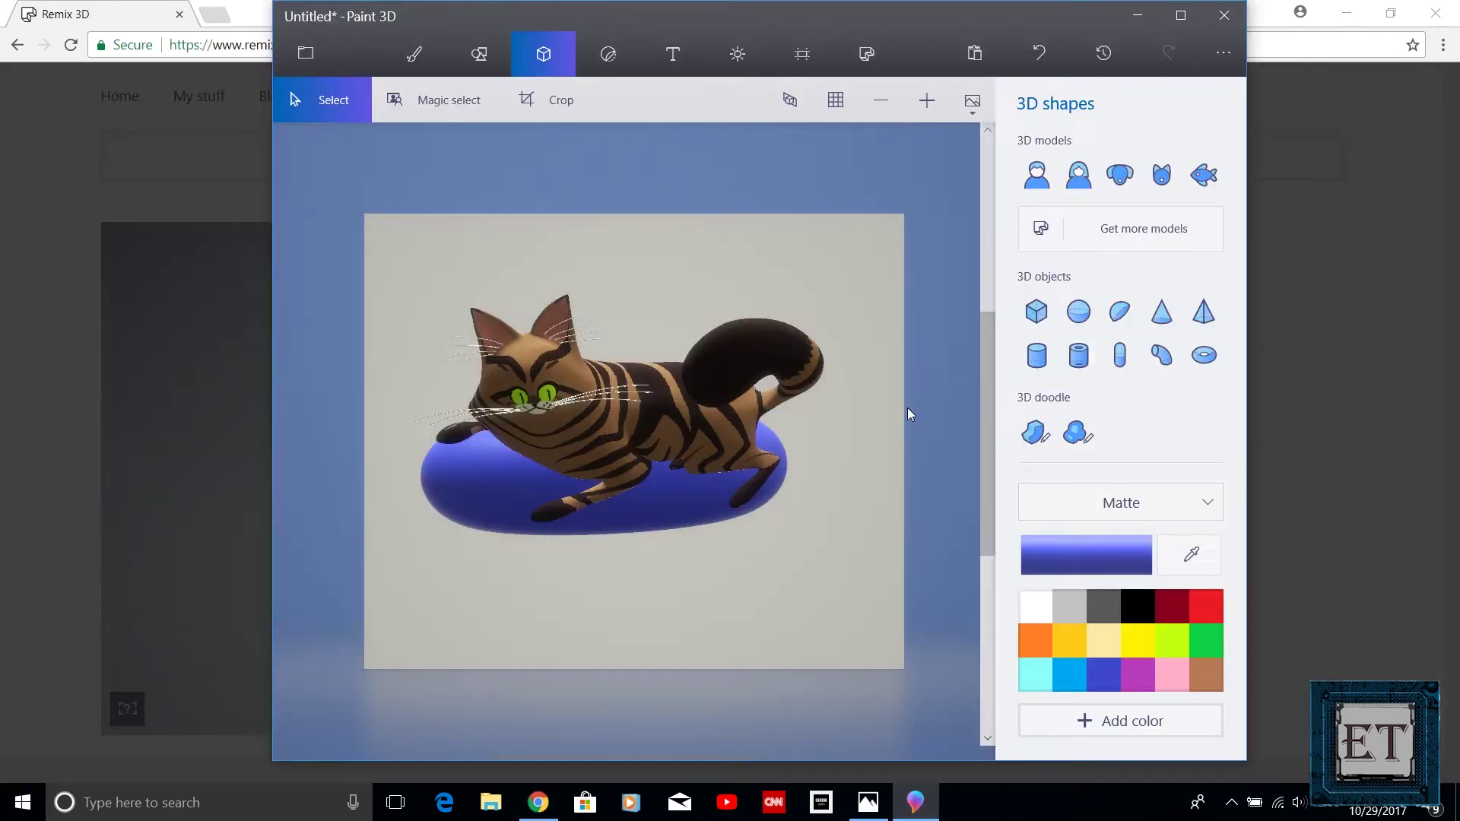
click(1107, 166)
click(951, 241)
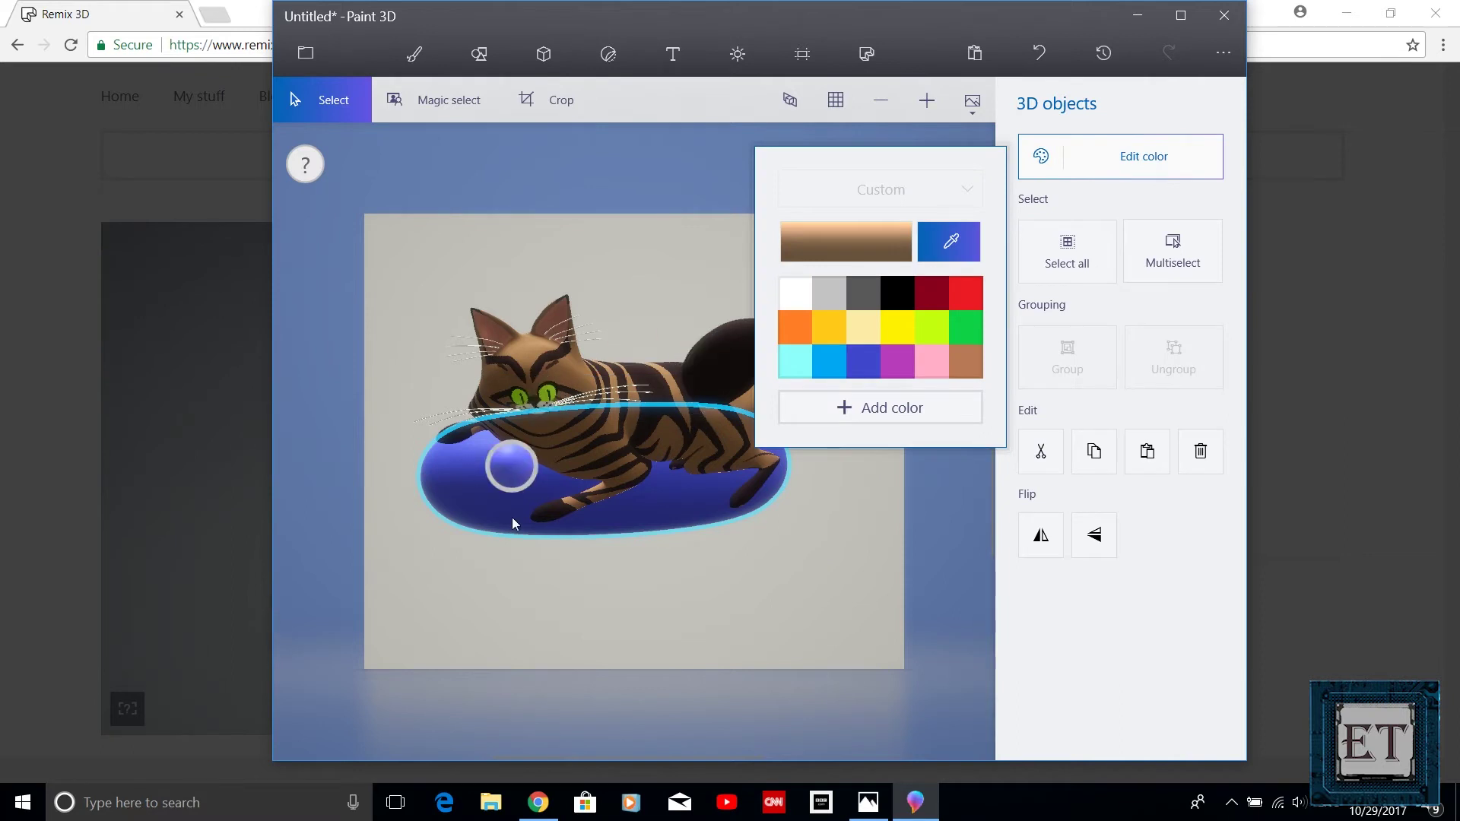
click(544, 439)
click(1115, 168)
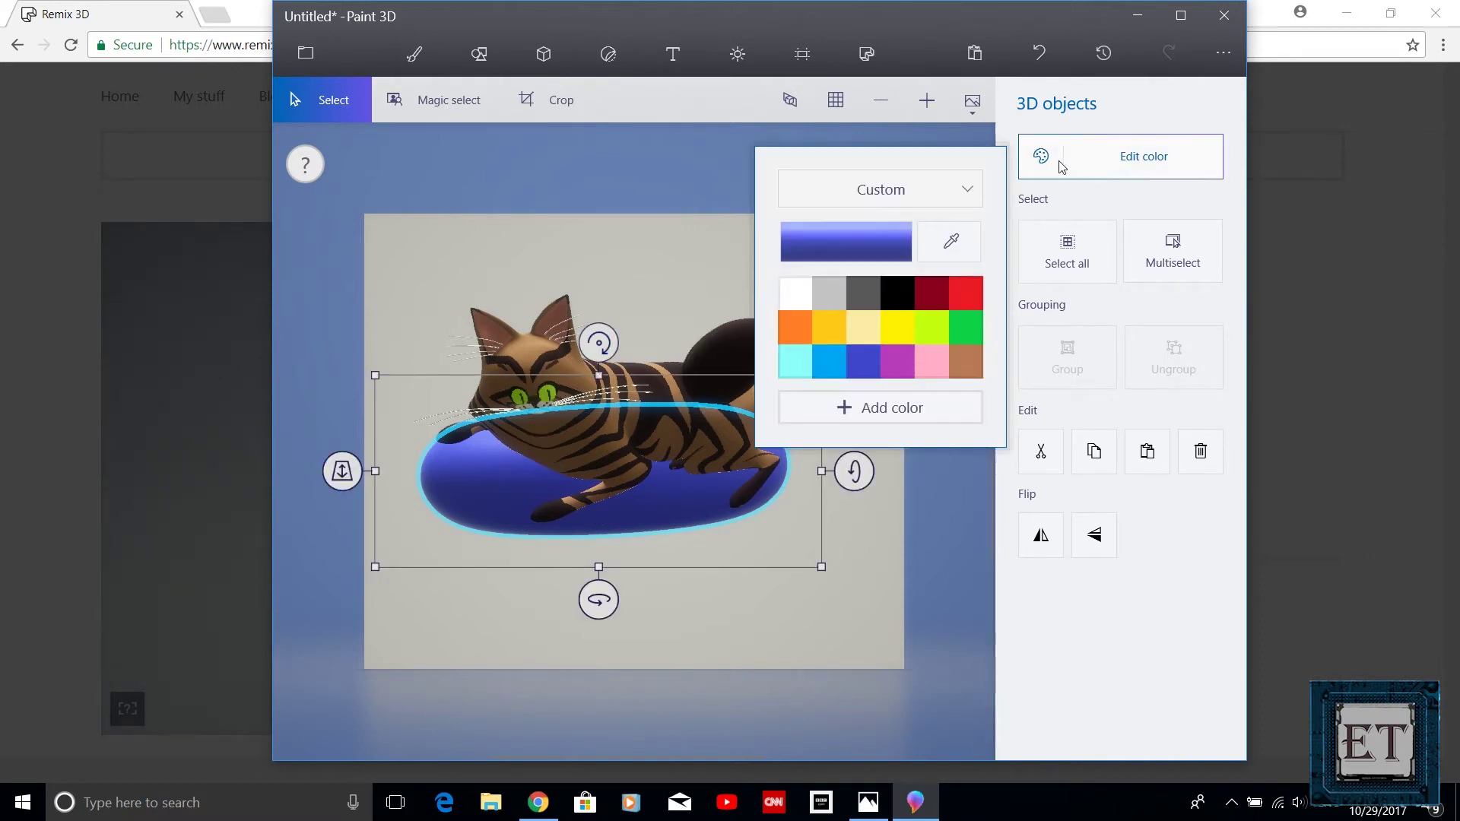
click(952, 242)
click(491, 359)
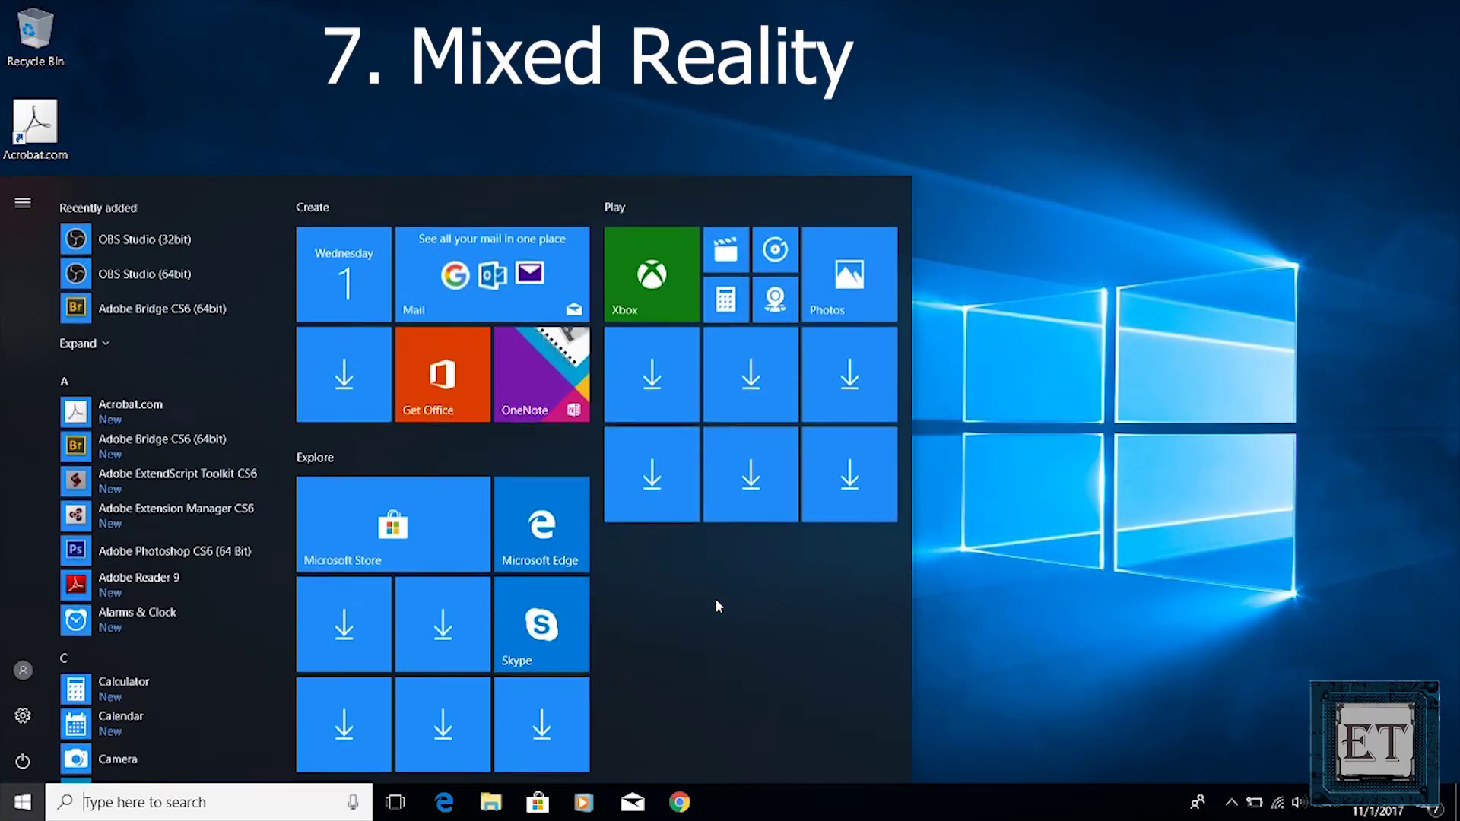
Search 'reality', launch Mixed Reality Portal, and accept the Windows Mixed Reality setup terms
text(reality)
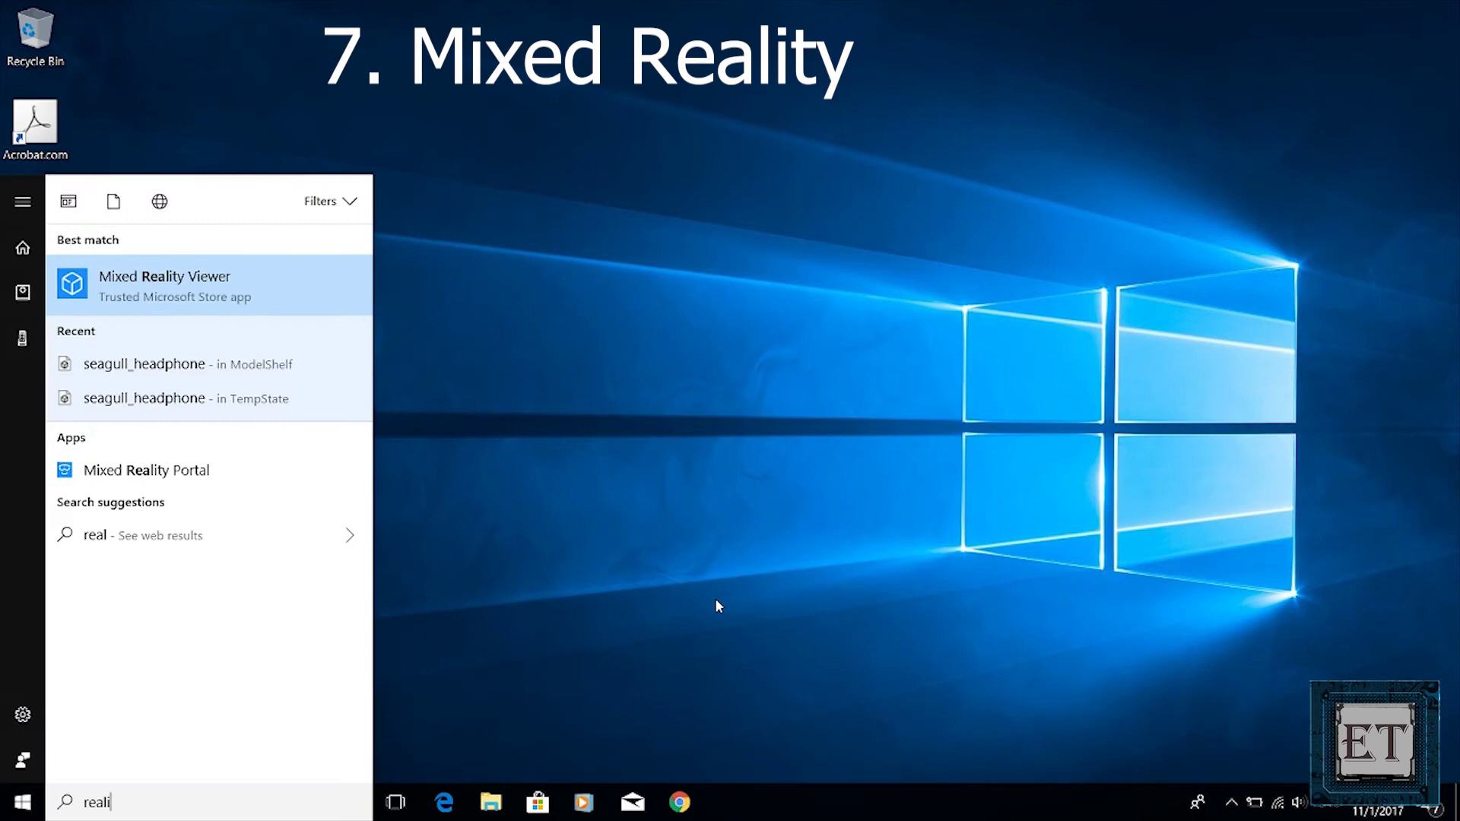
click(239, 286)
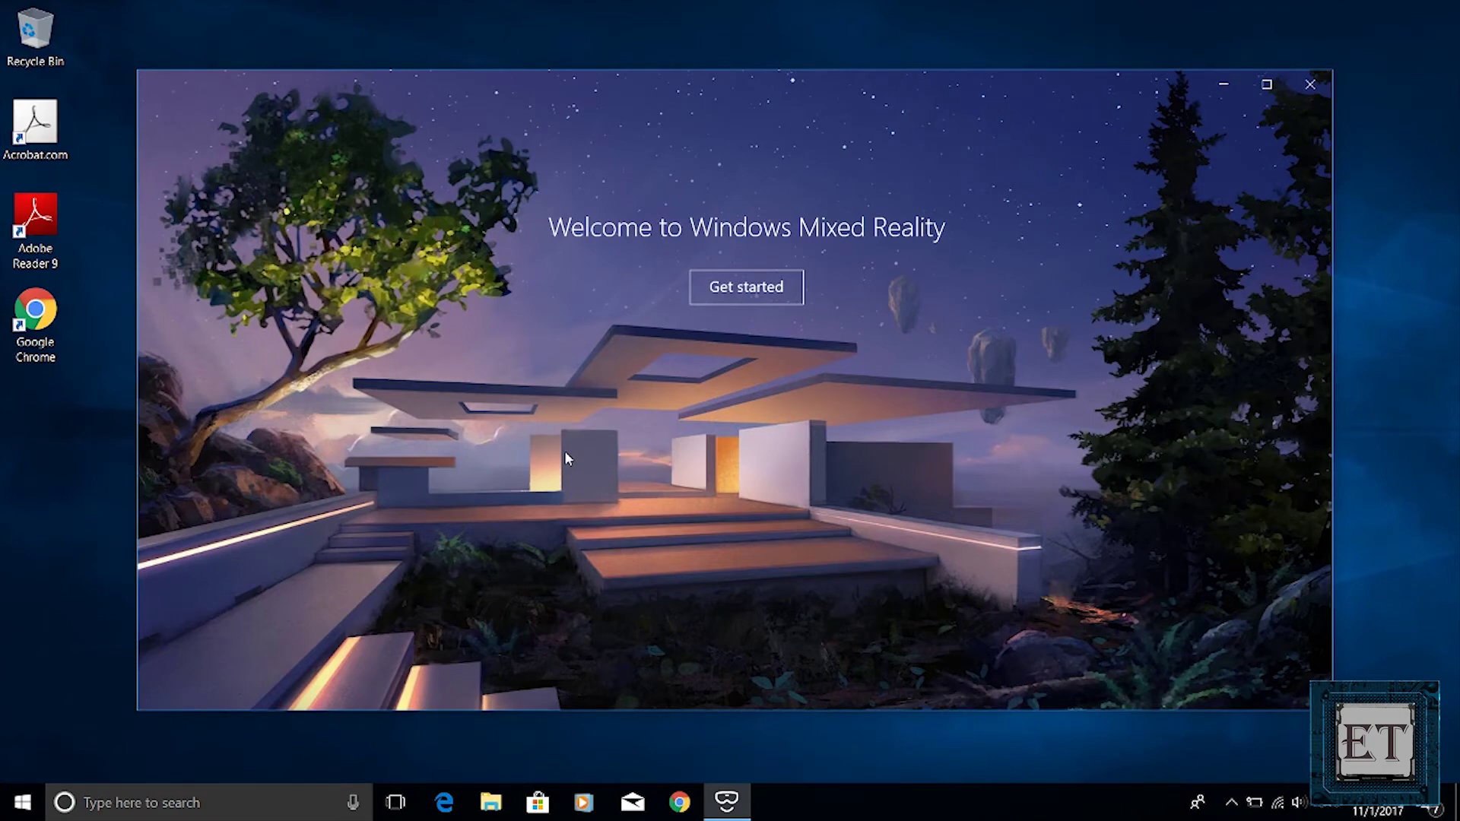
click(714, 296)
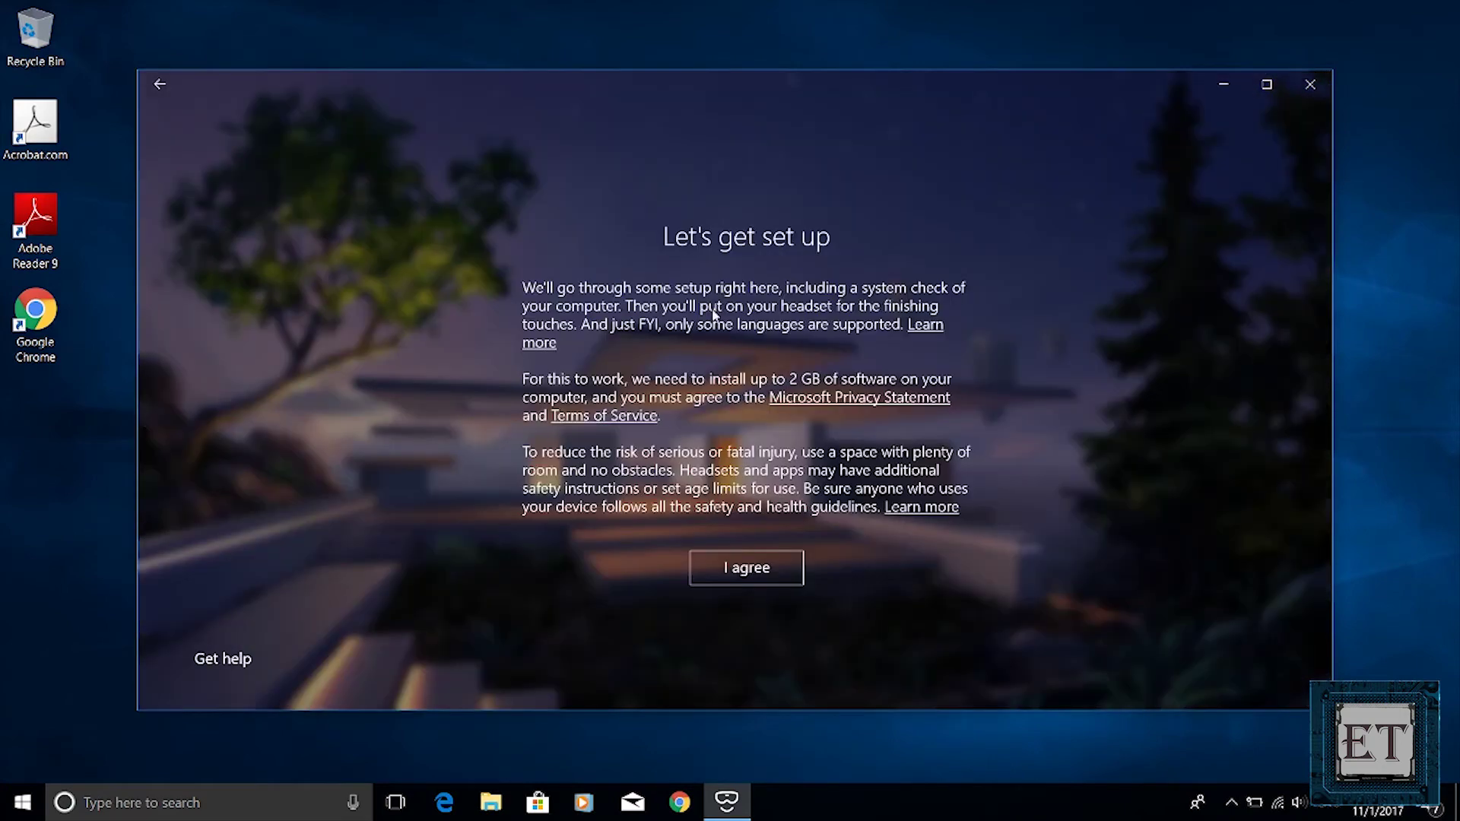
click(772, 572)
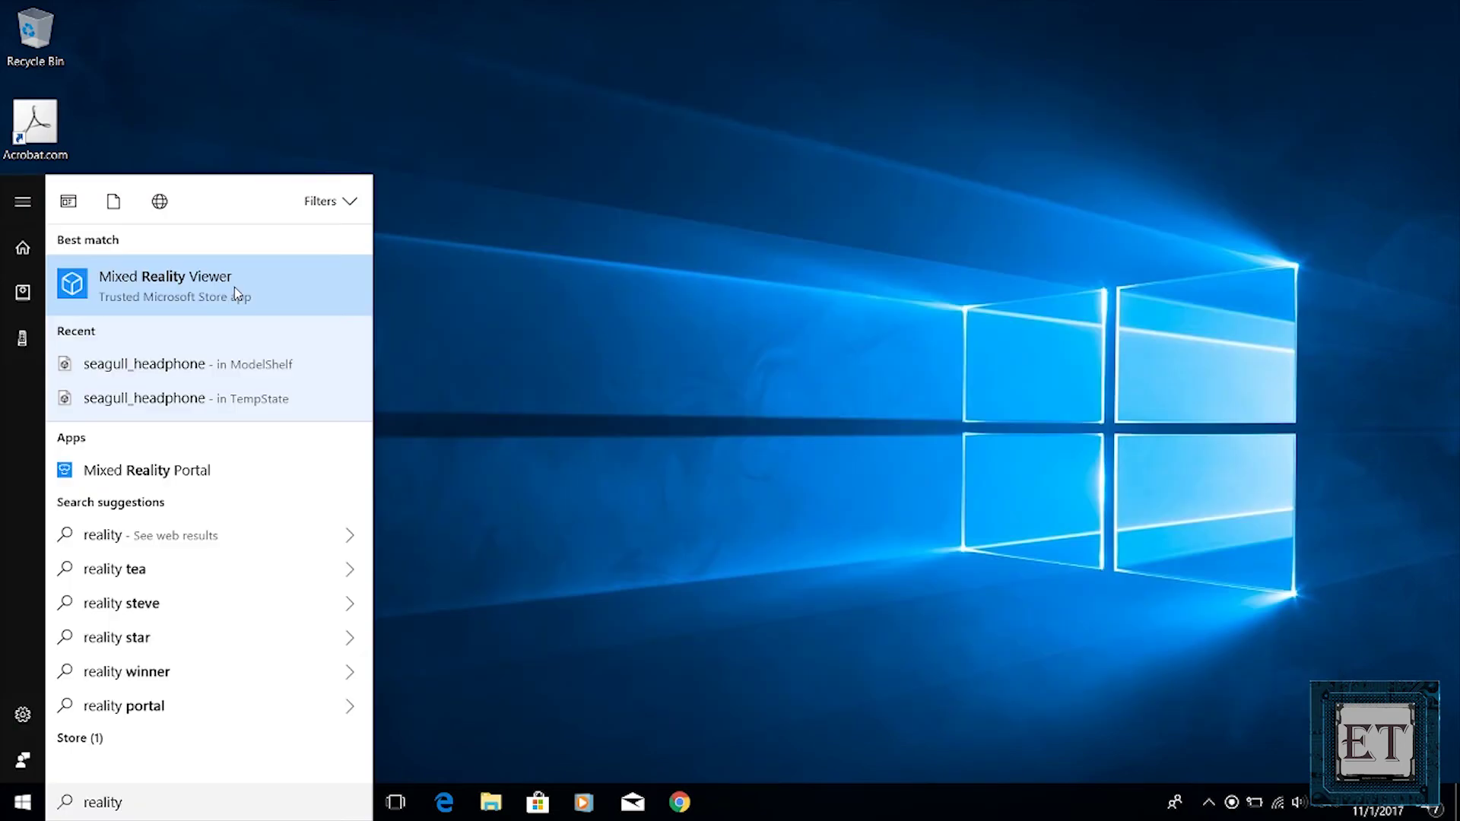
Launch Mixed Reality Viewer and dismiss the welcome pages to show the seagull
click(236, 293)
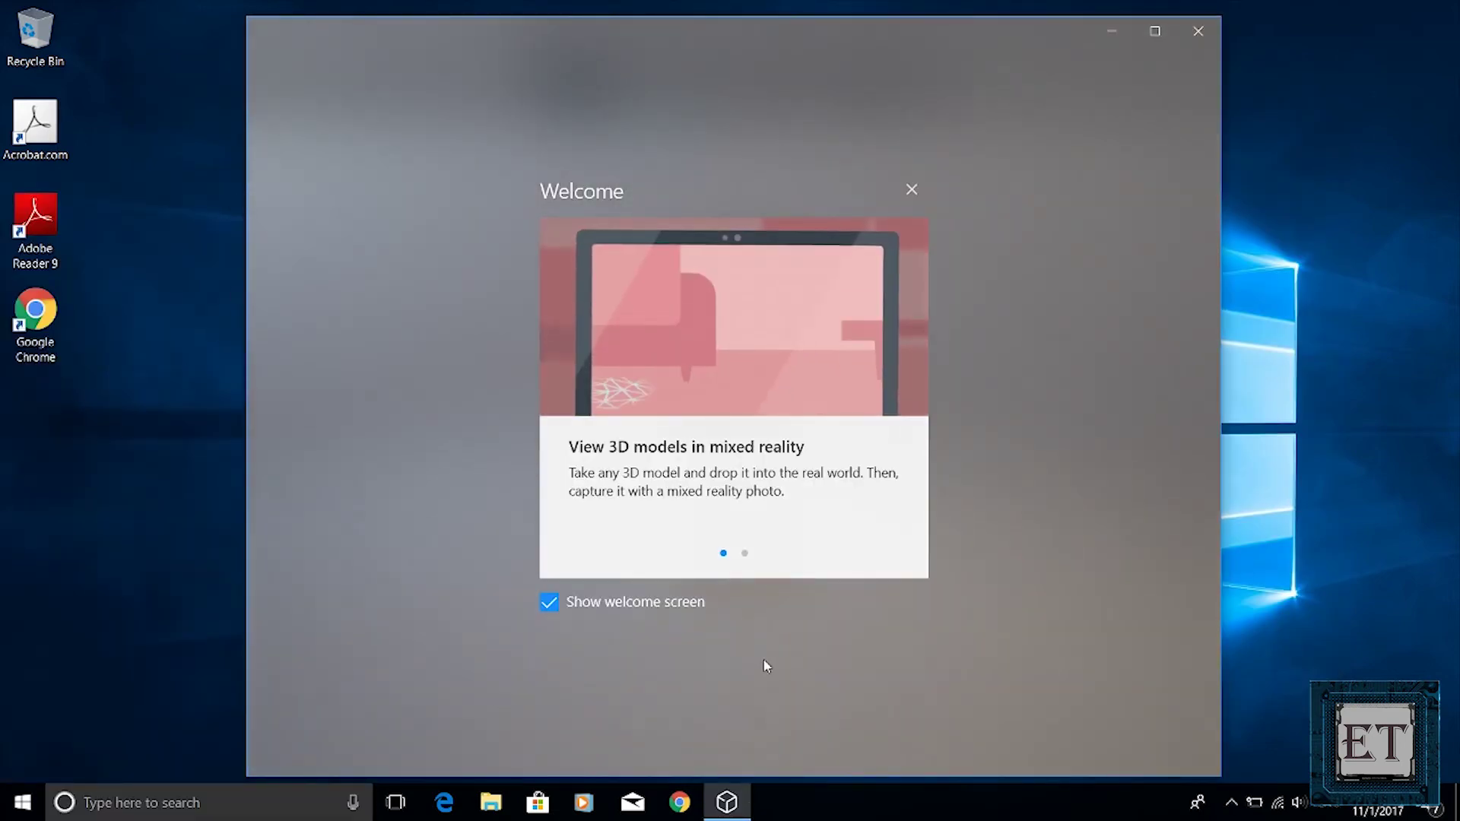
click(921, 399)
click(843, 555)
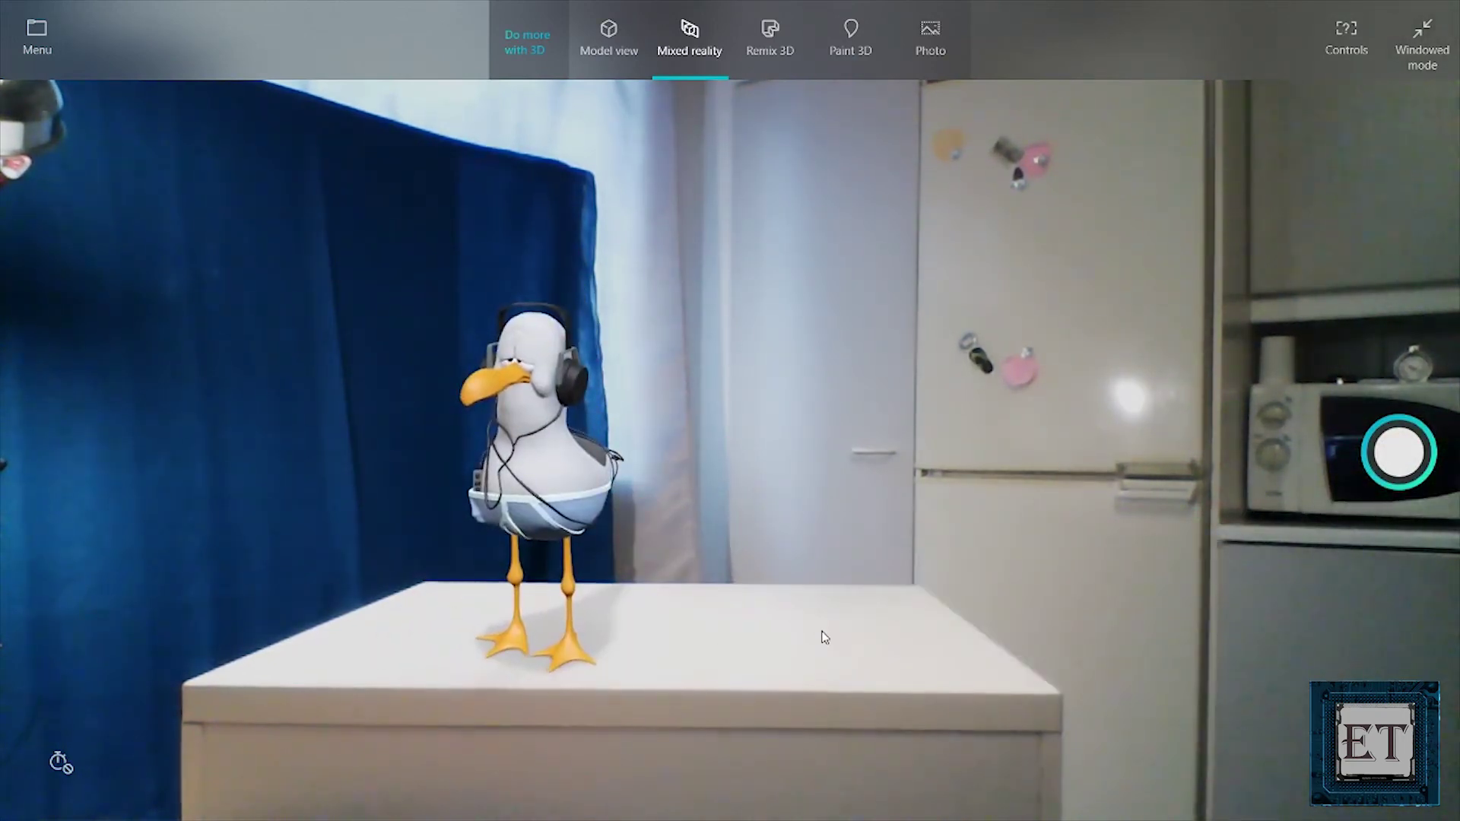
Place the seagull on the table, then on the outstretched palm, nudging it lower right
click(694, 636)
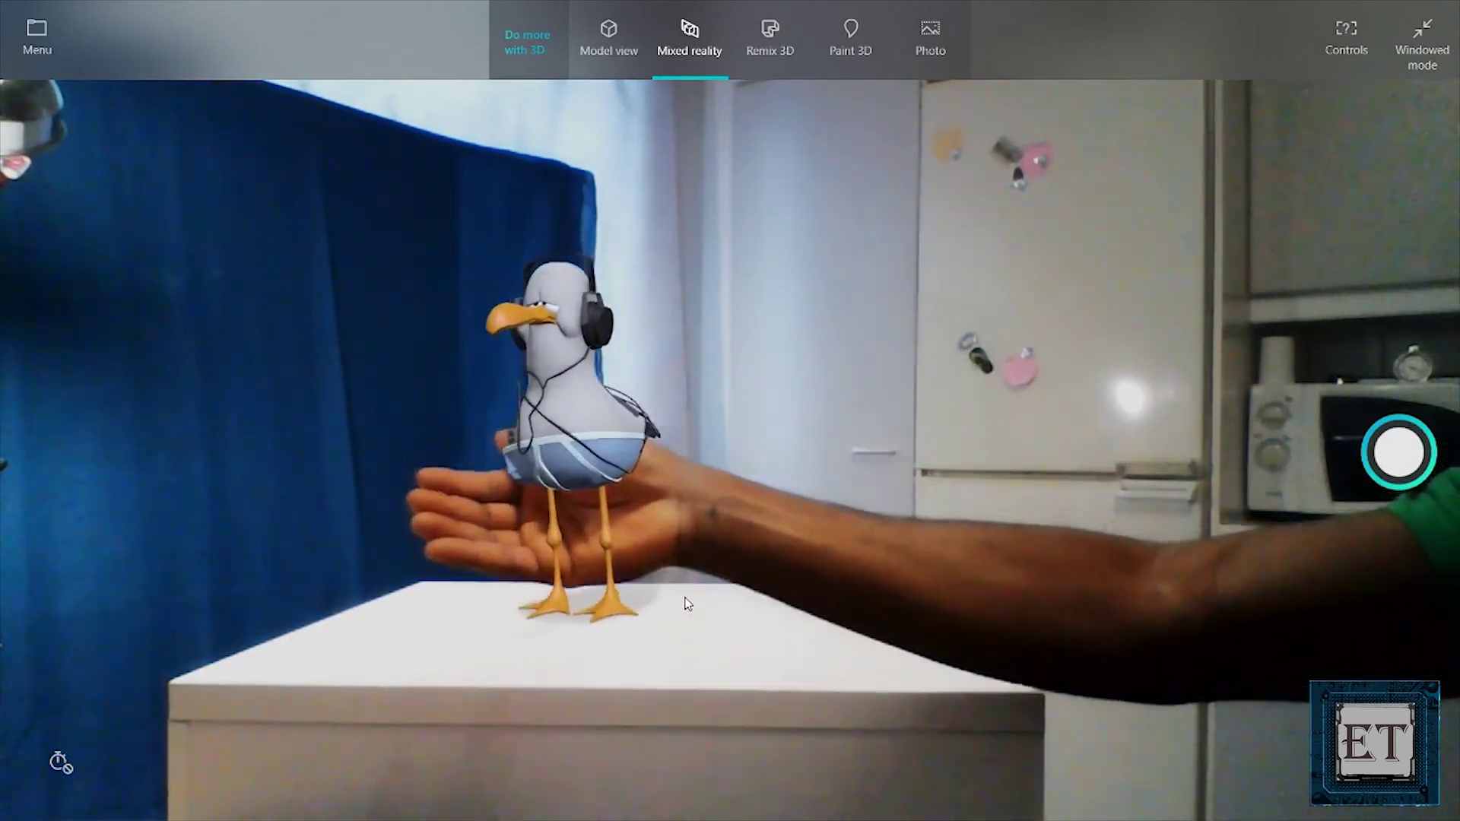
click(669, 539)
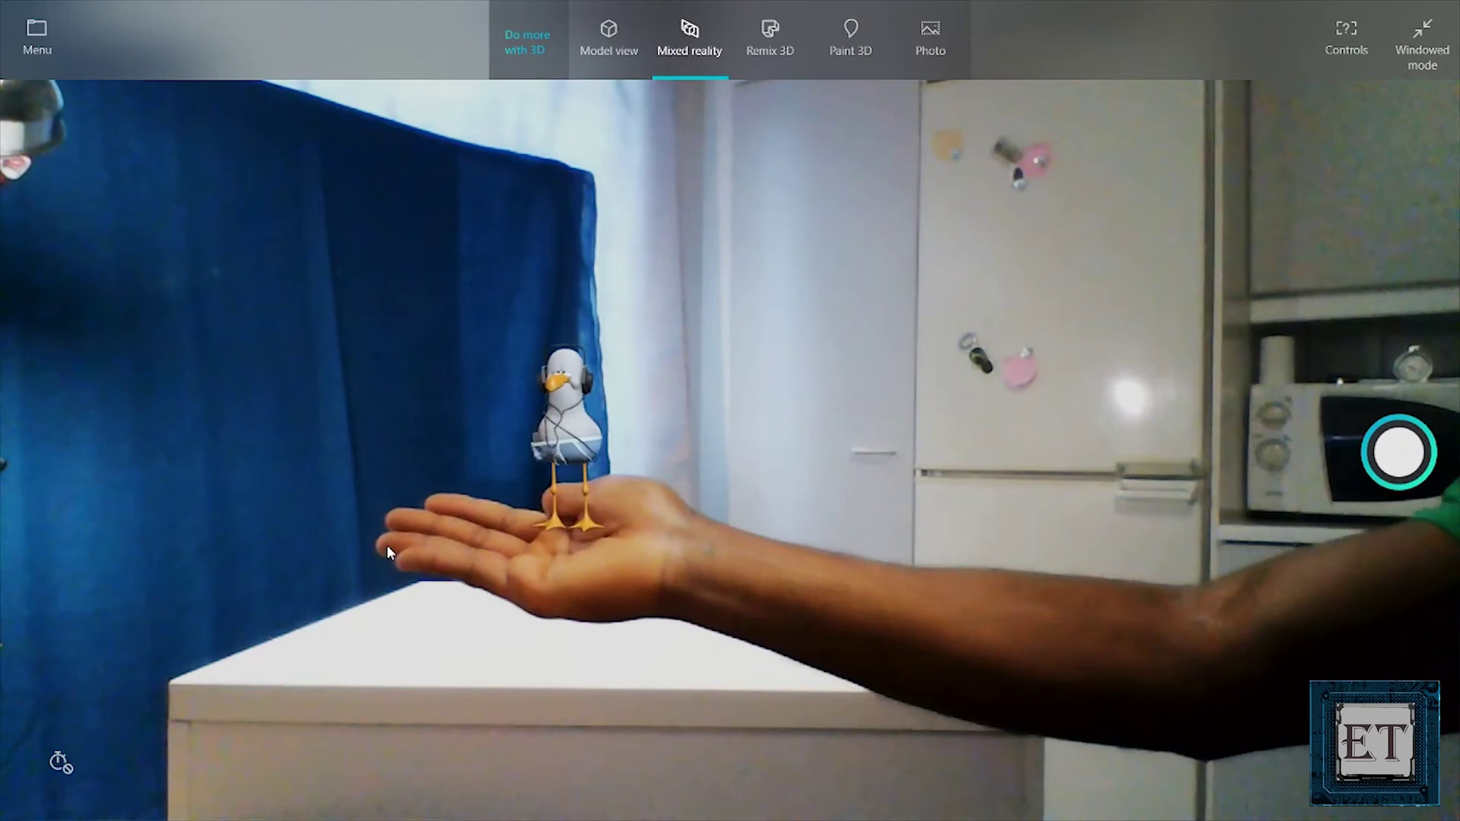
drag(588, 494, 686, 566)
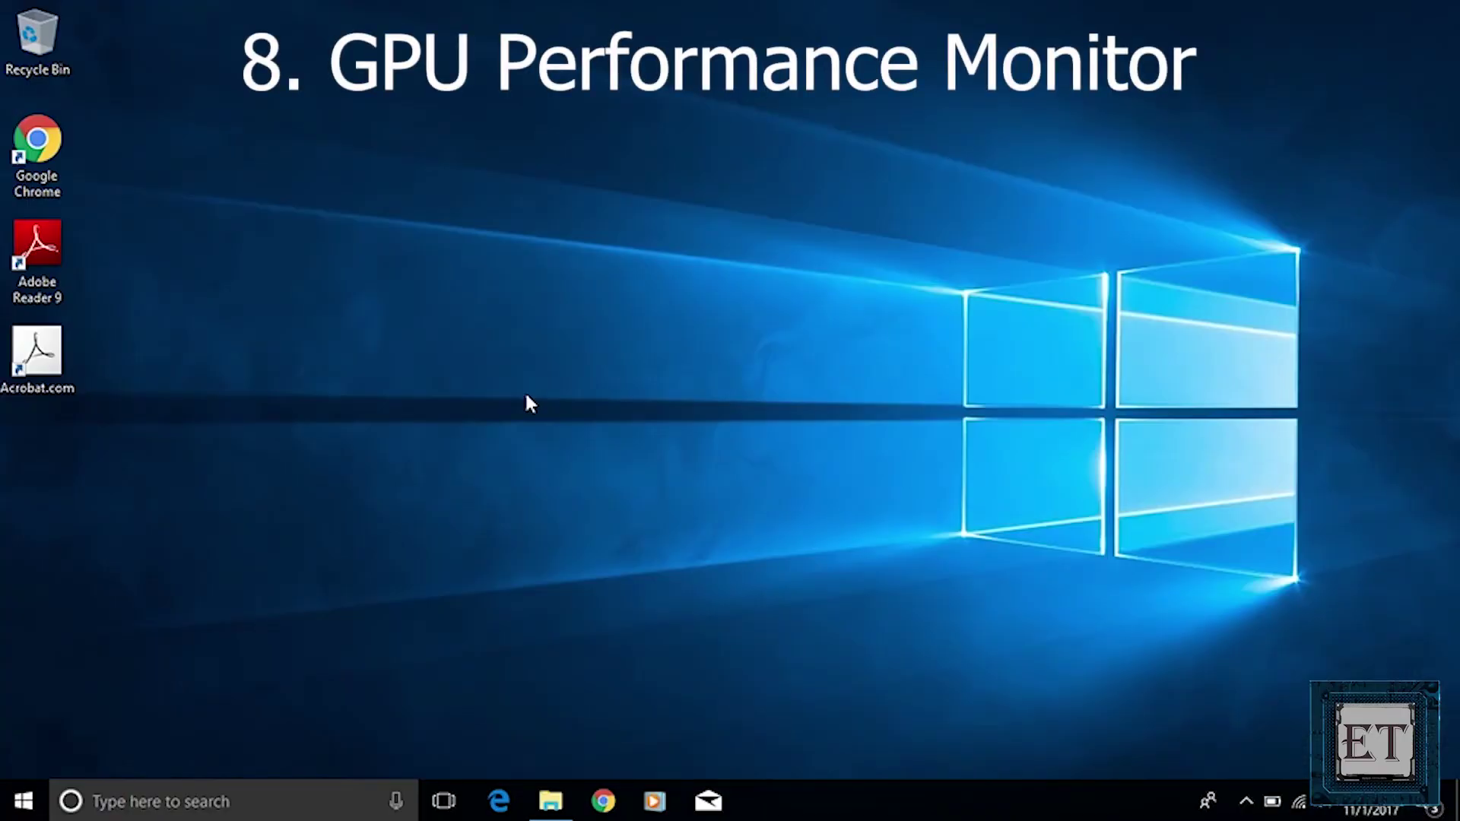
Open Task Manager's GPU 0 performance view in a maximized window
key(ctrl+shift+Escape)
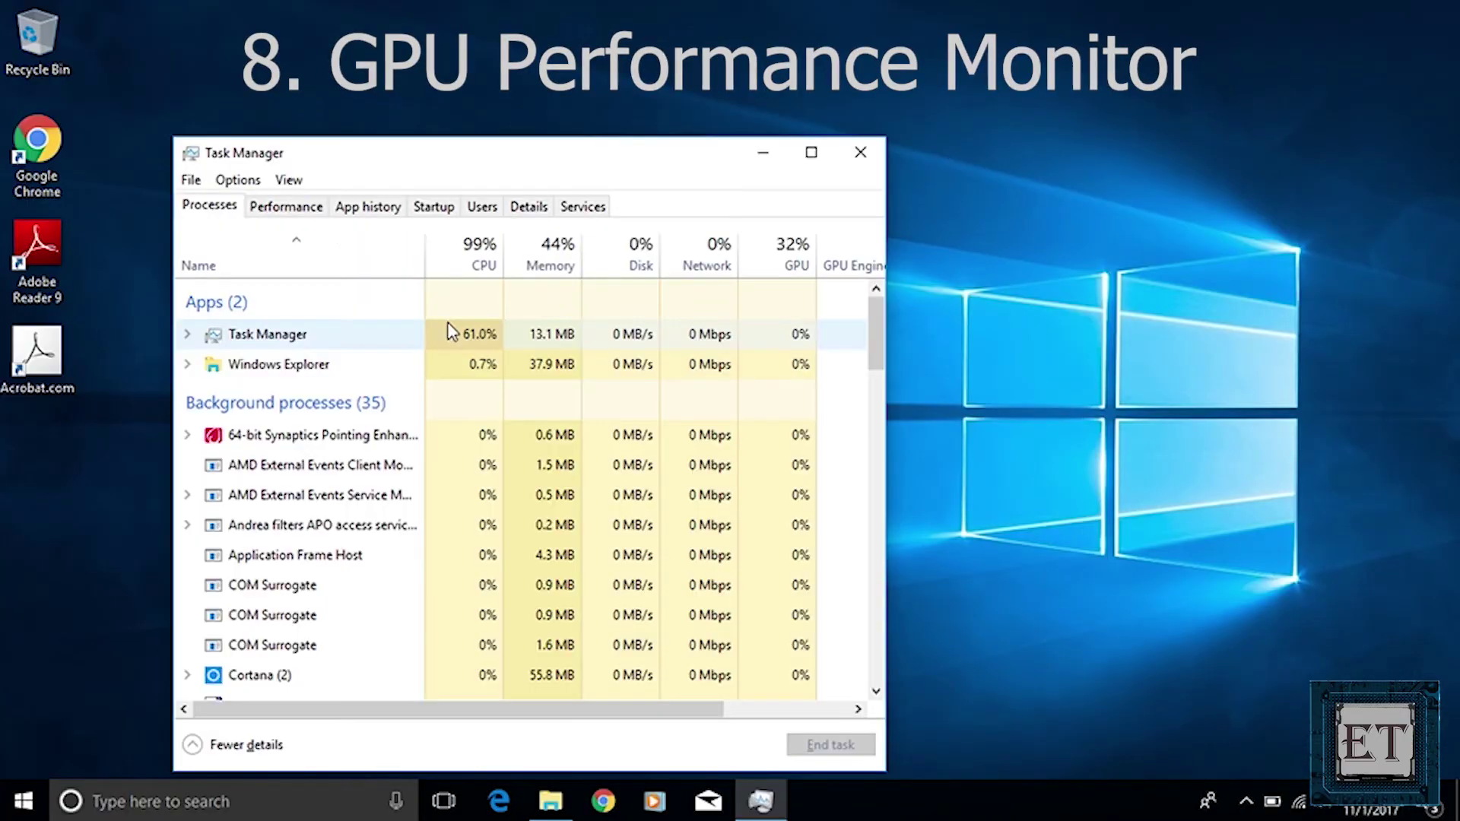
click(300, 208)
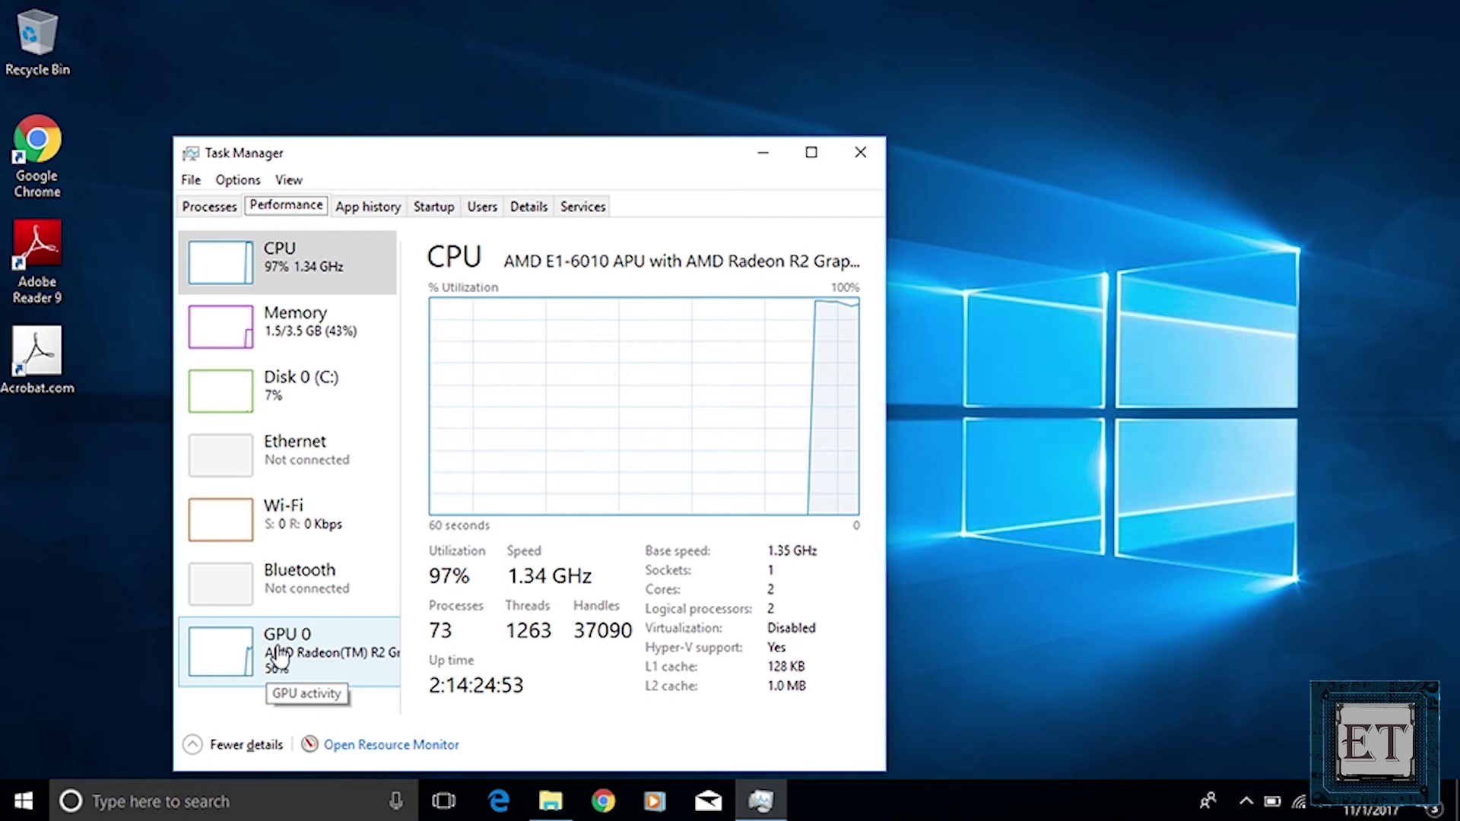
click(281, 656)
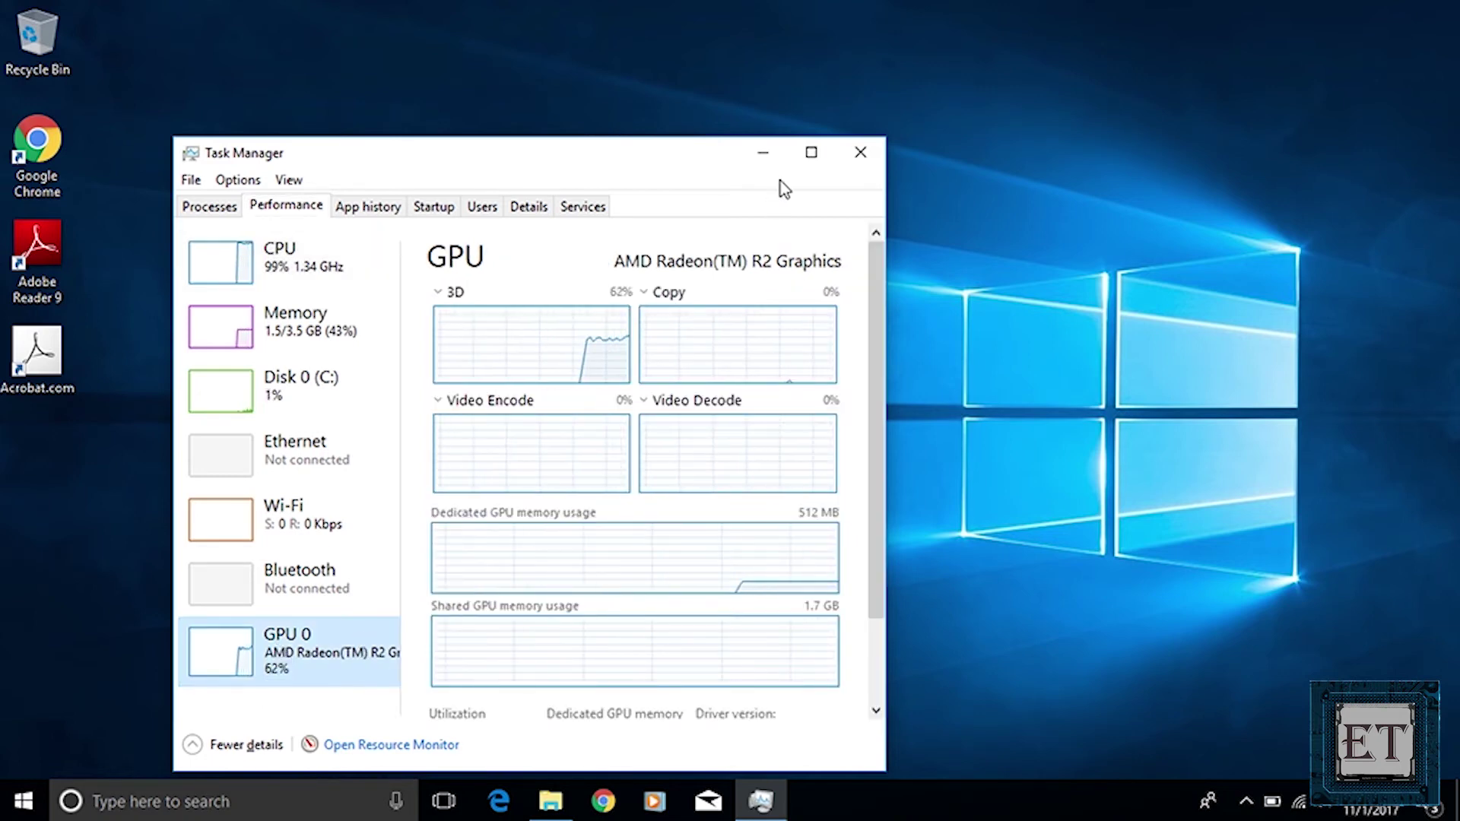
click(811, 152)
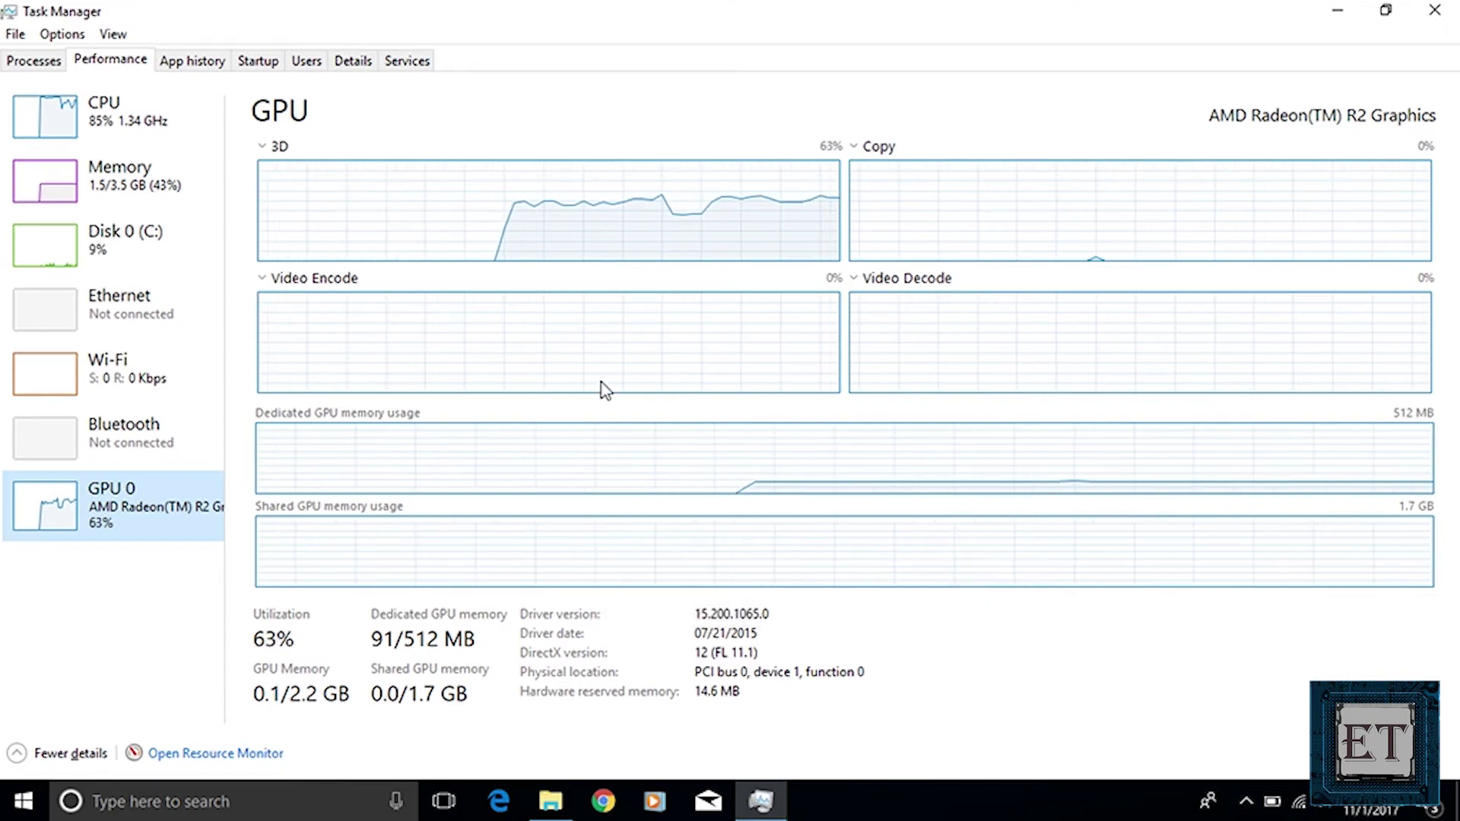
Switch the first graph to Engine 5, COMPUTE_0, then 3D; the second to Video Encode, then Copy
click(263, 149)
click(329, 332)
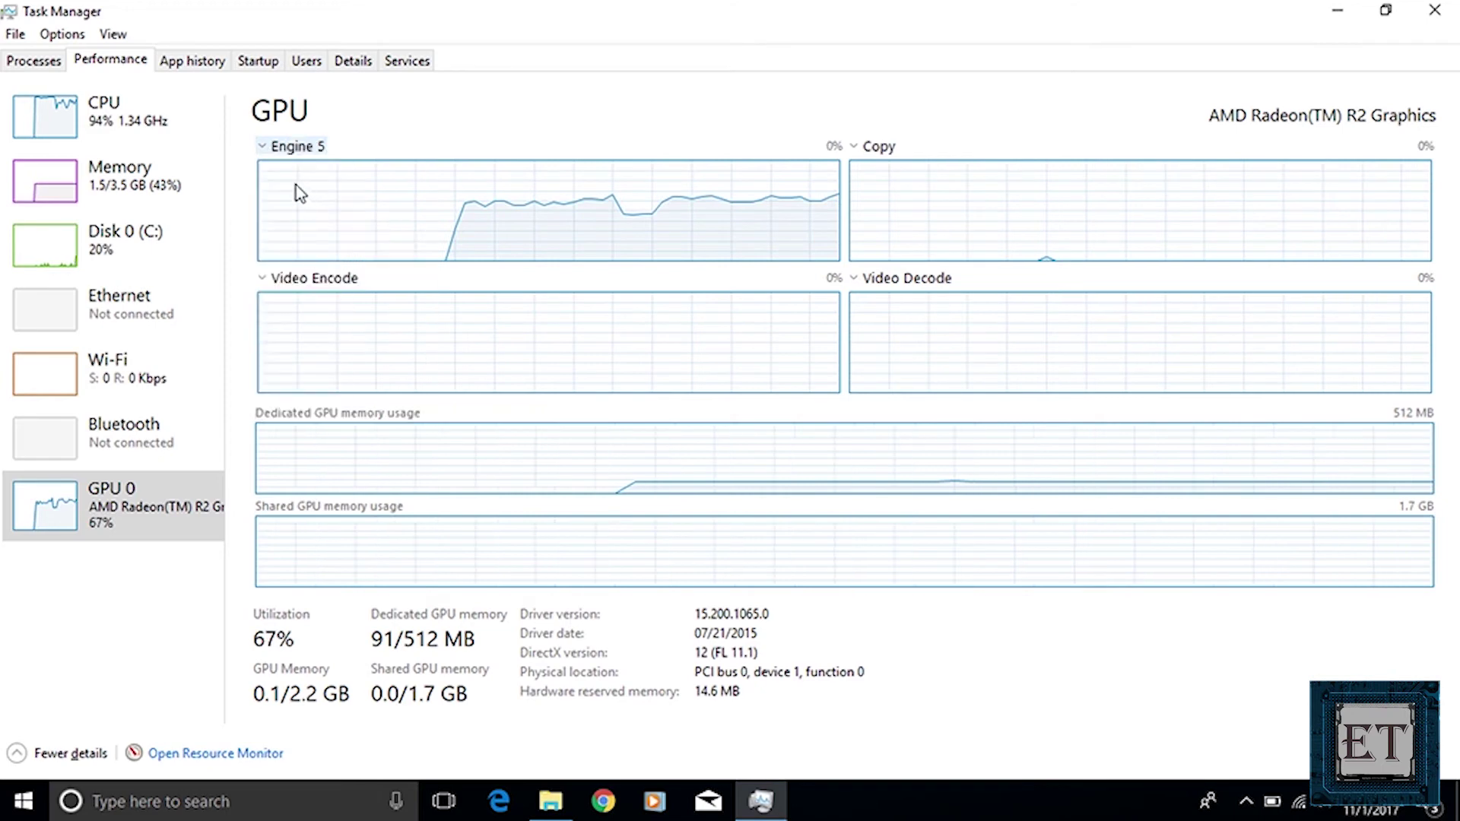
click(271, 151)
click(318, 254)
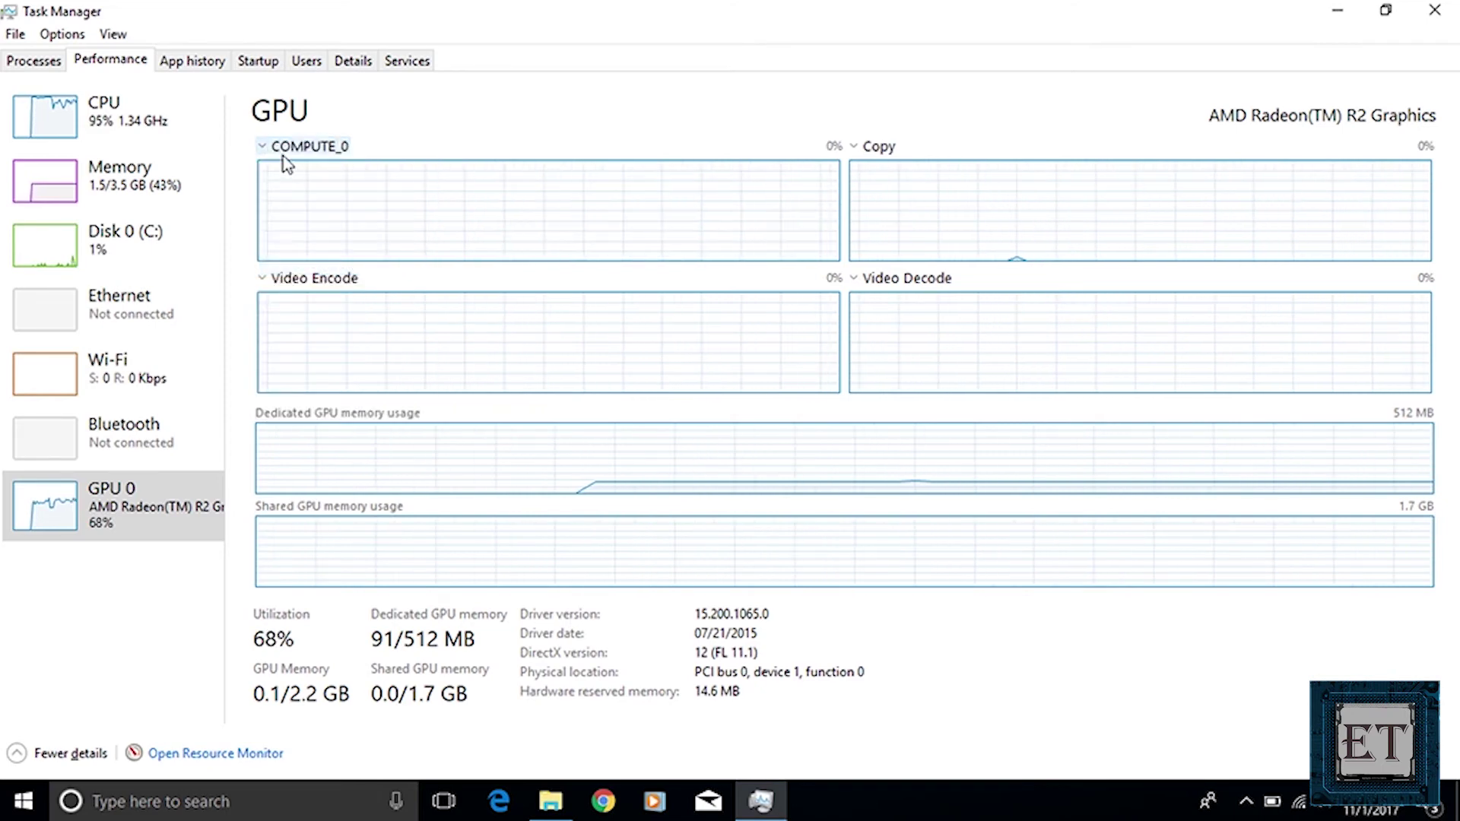
click(271, 151)
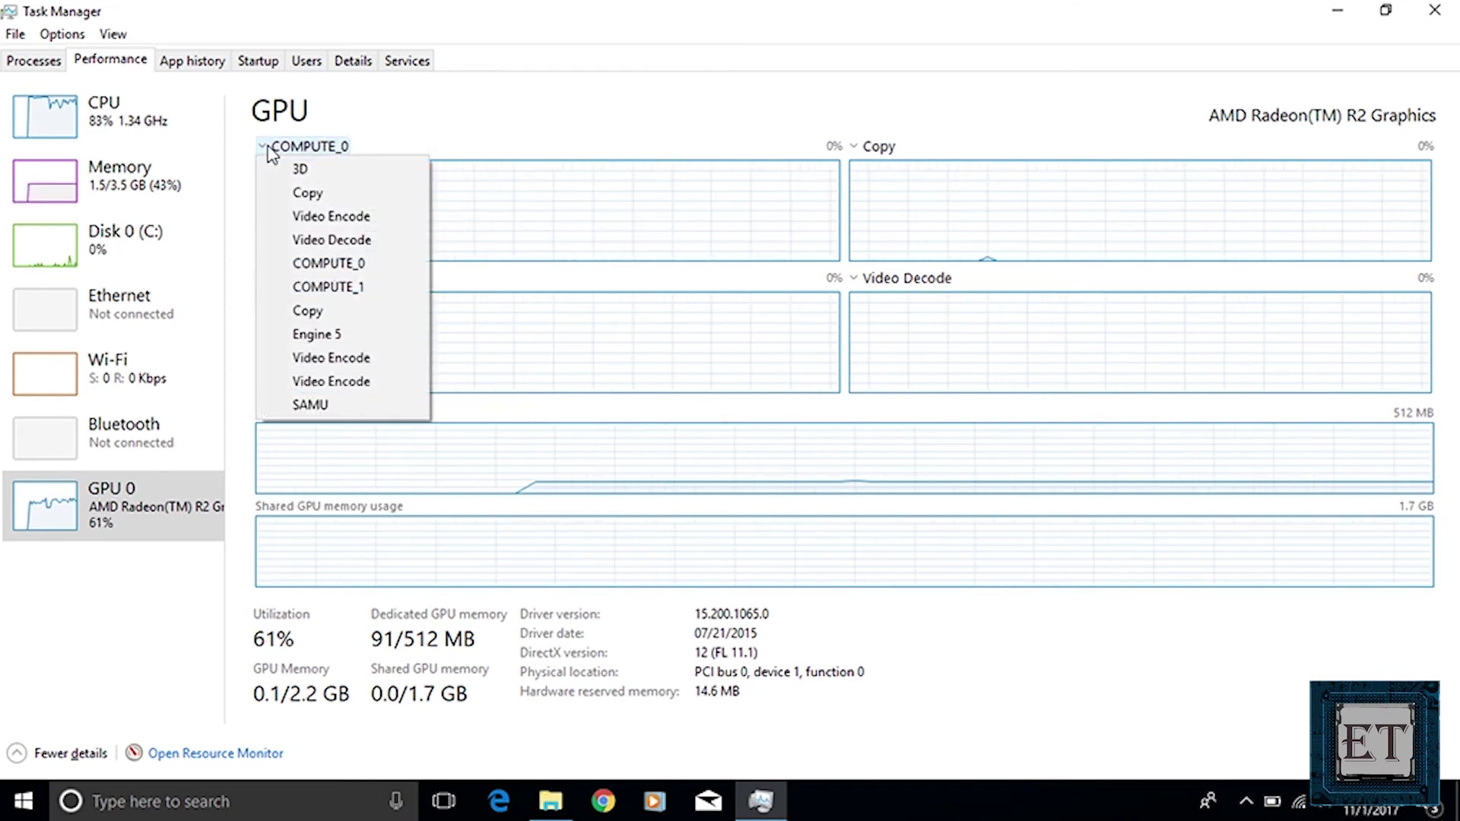
click(298, 169)
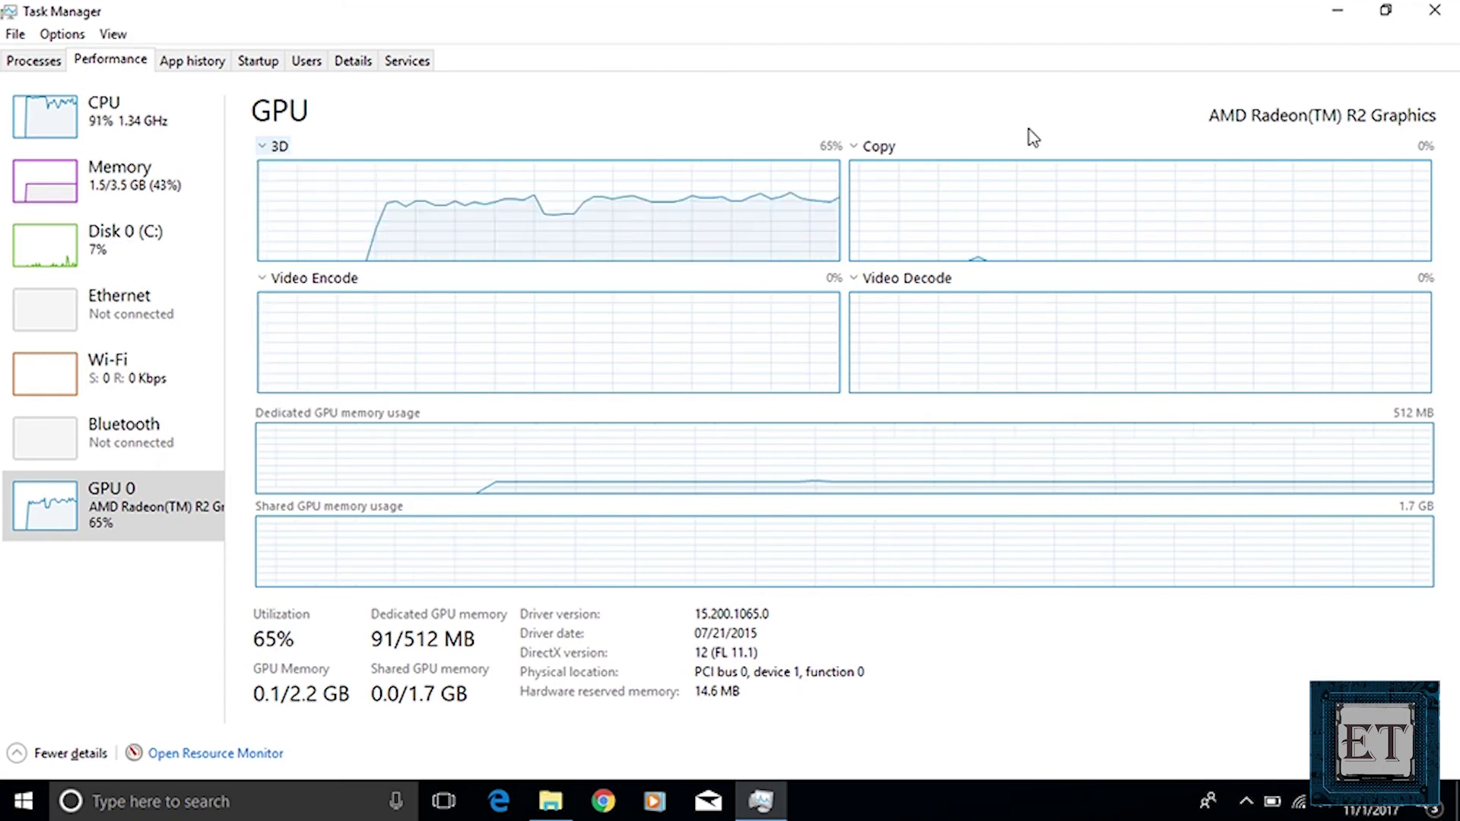
click(878, 148)
click(901, 216)
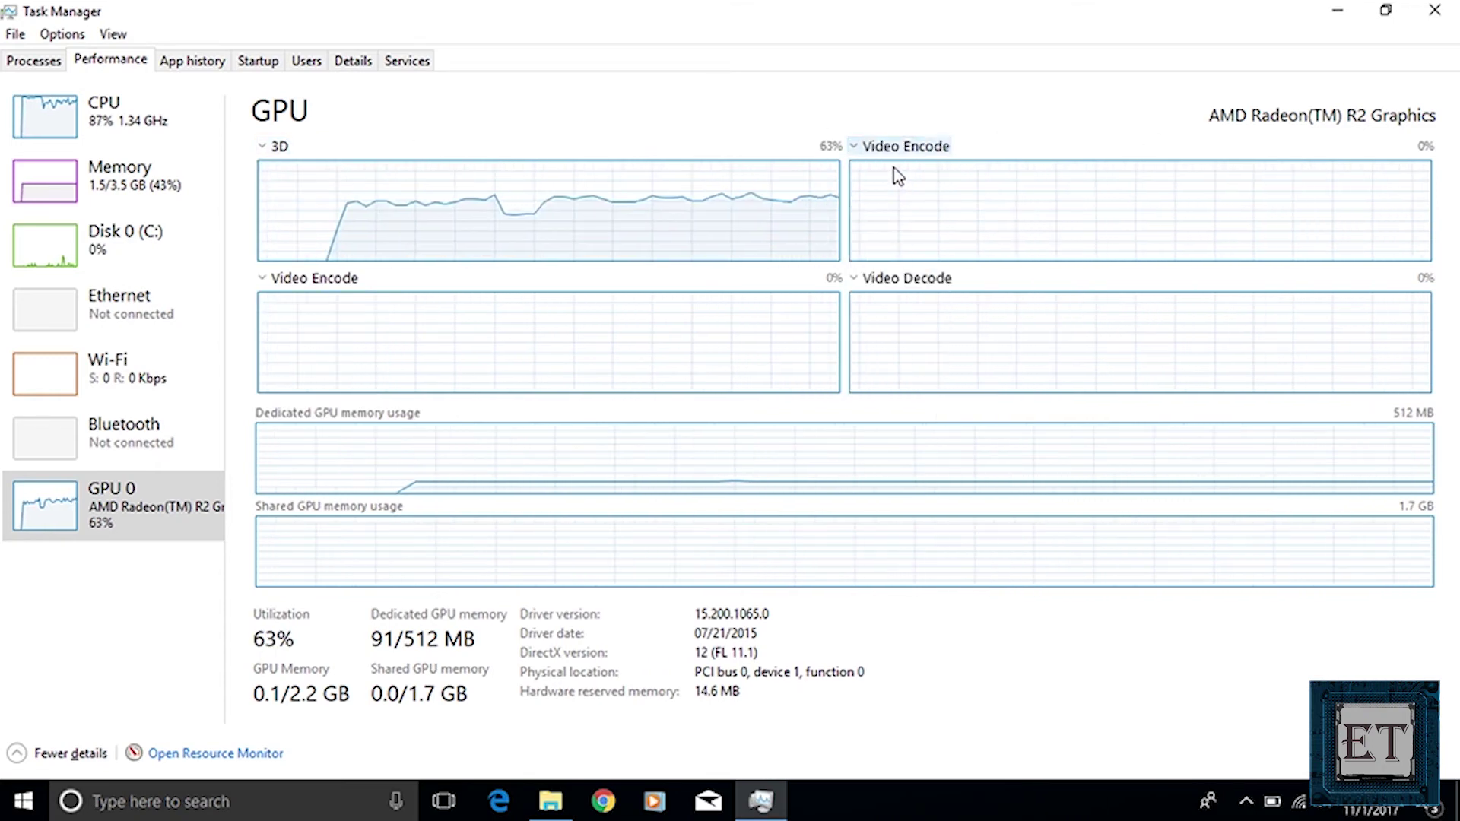
click(903, 147)
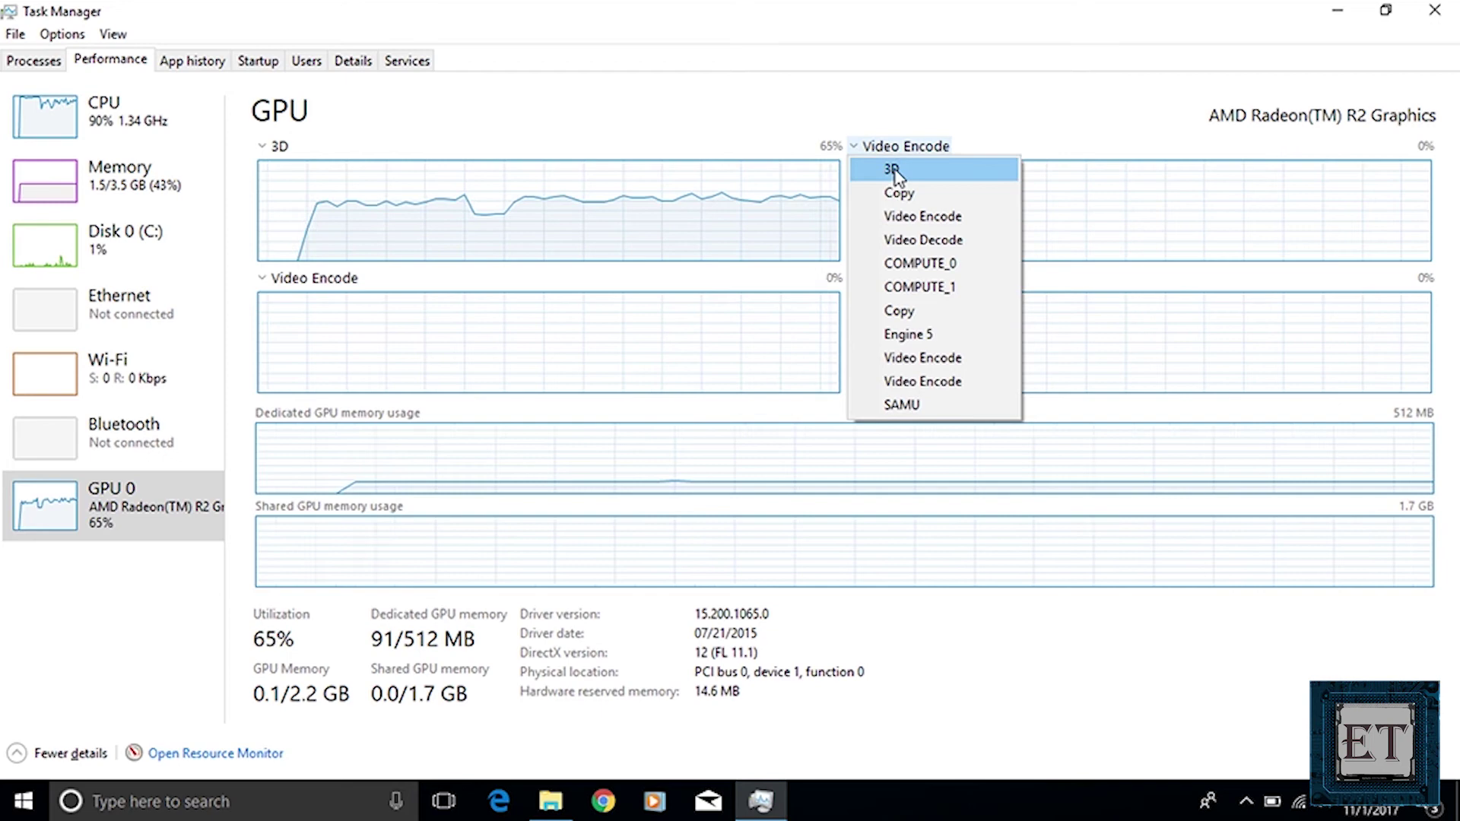
click(899, 193)
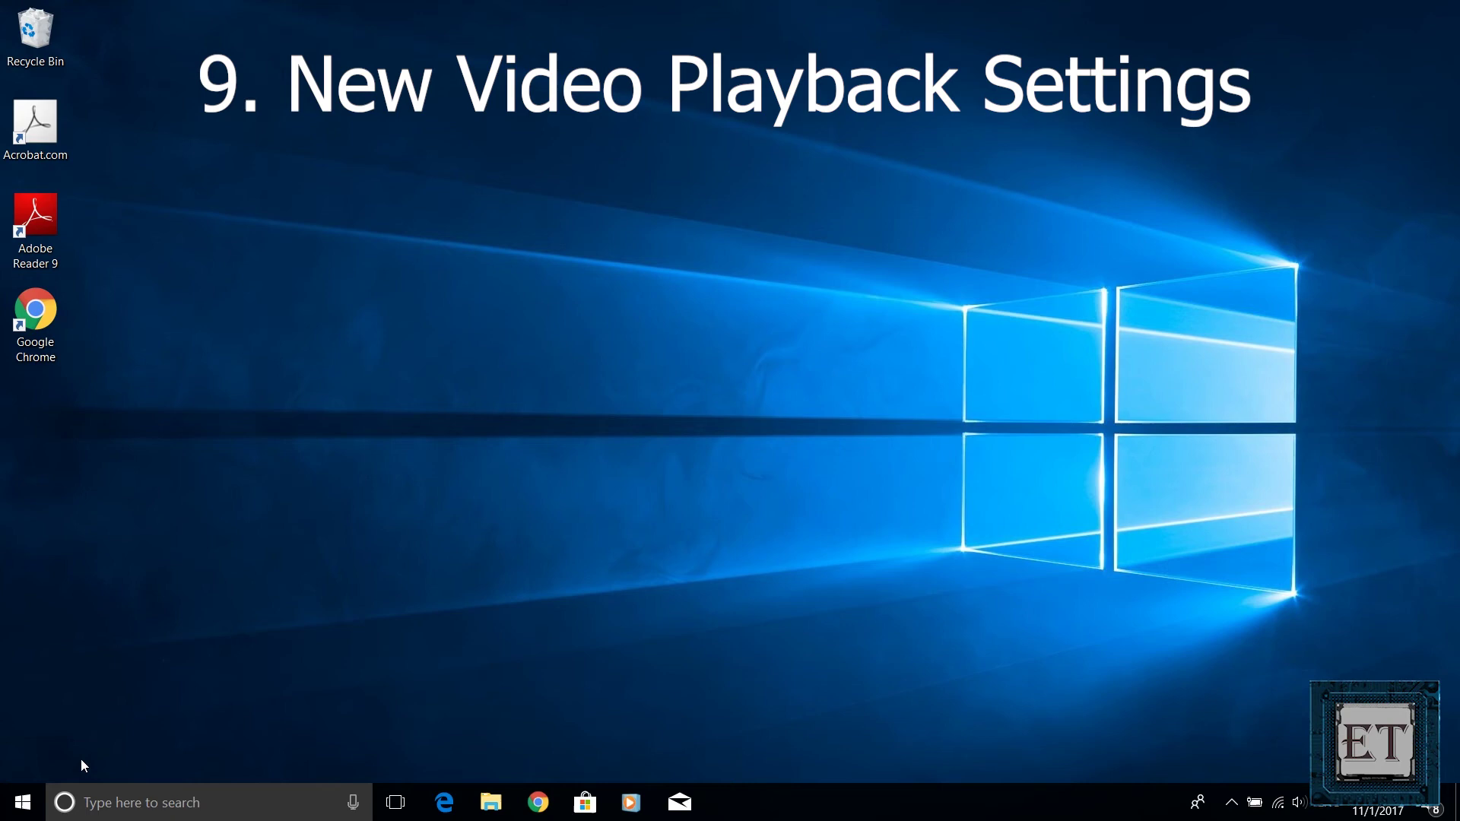
Open the Video playback page under Apps in Windows Settings
click(23, 806)
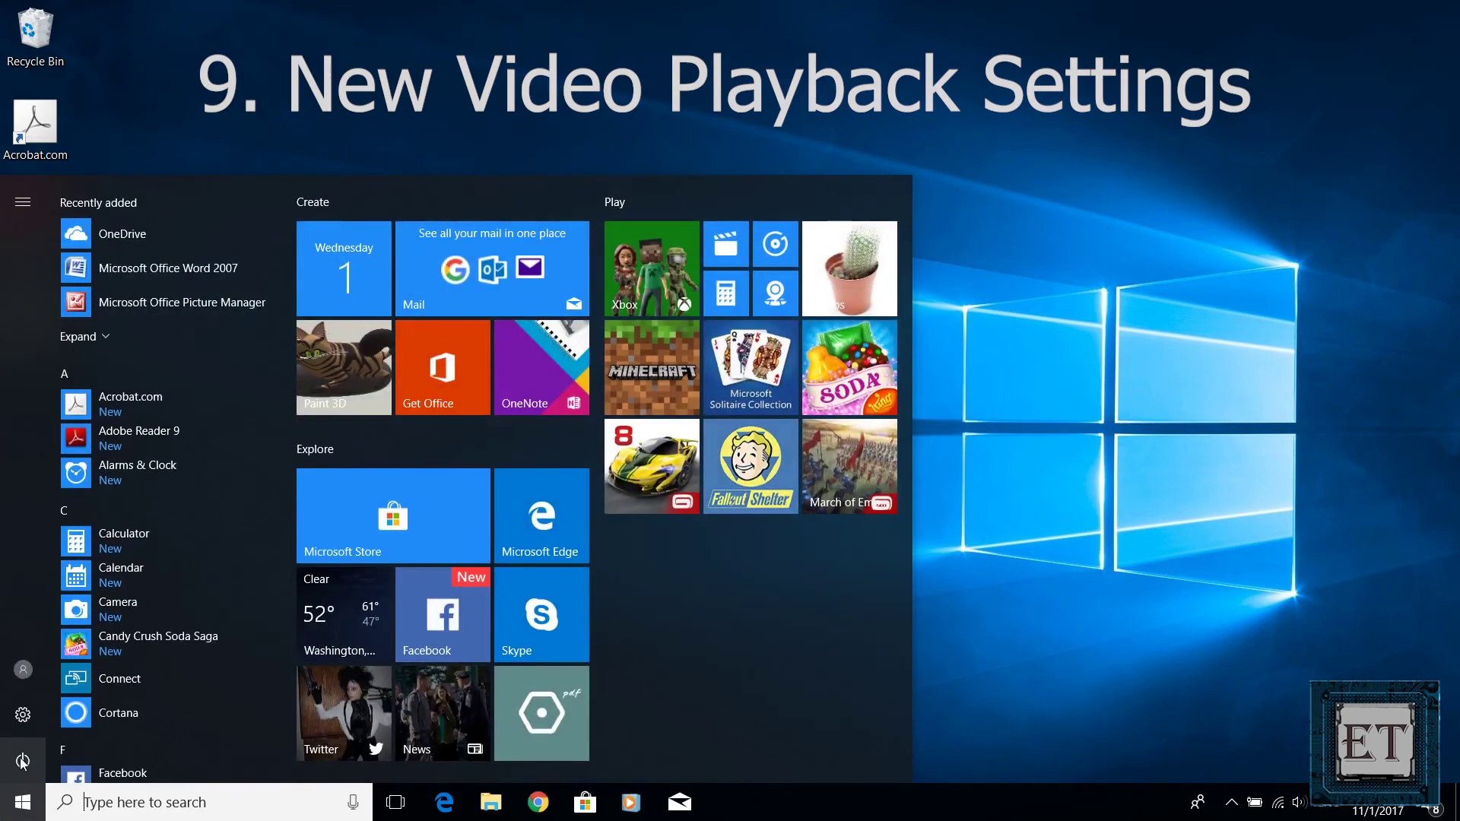
click(23, 726)
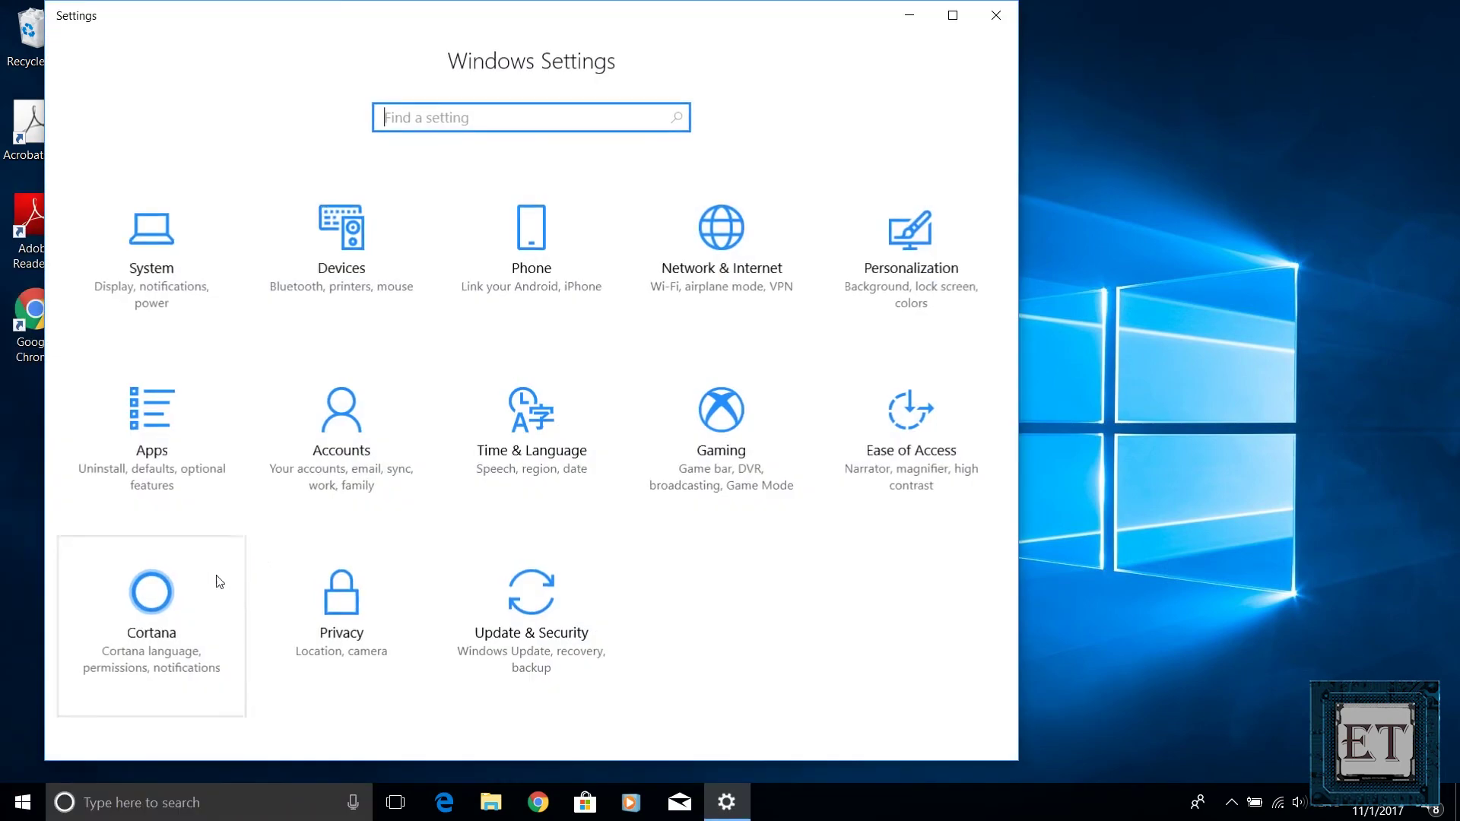
click(188, 433)
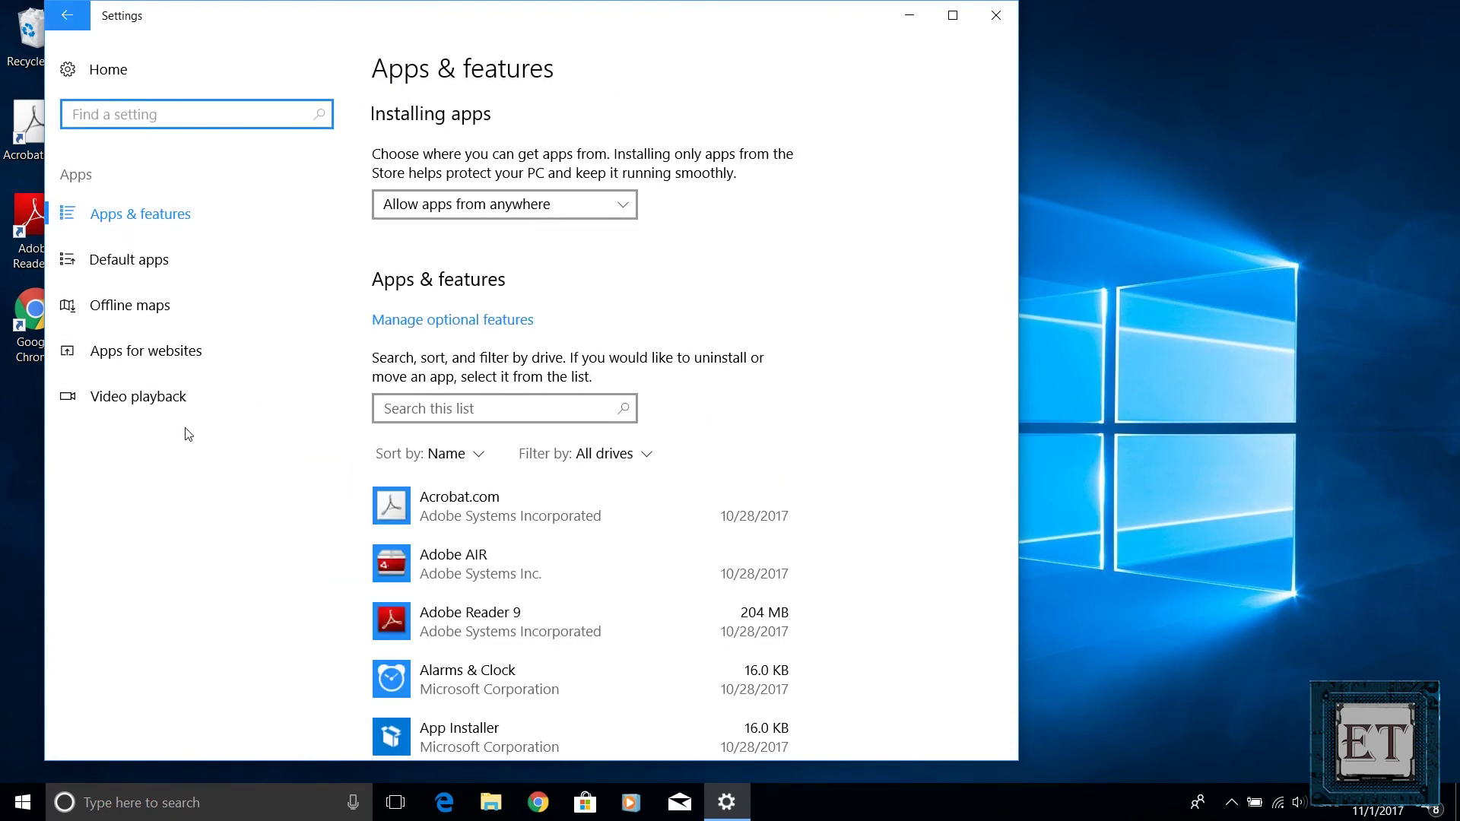
click(149, 401)
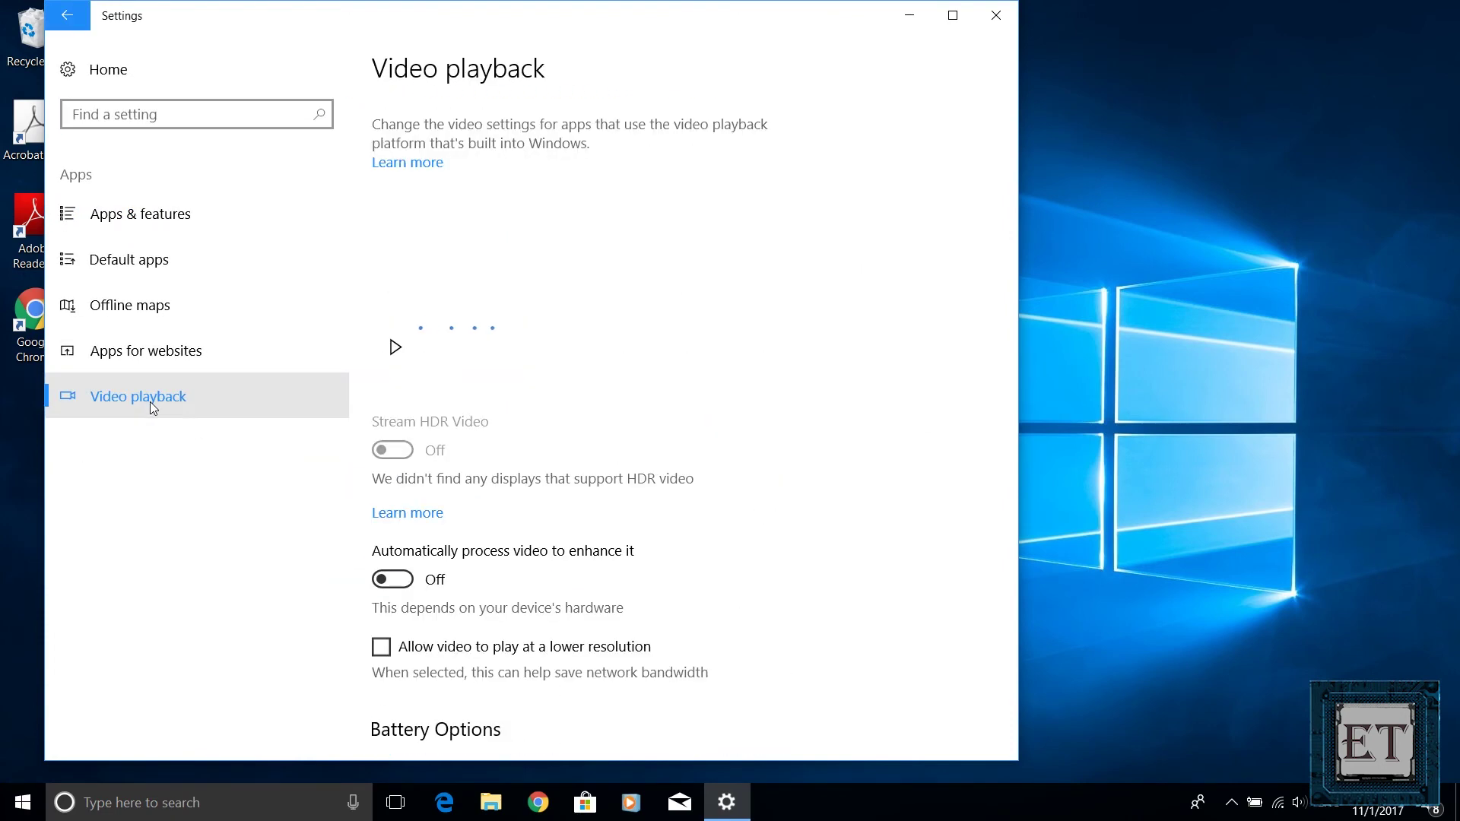
scroll(405, 279, down, 3)
Turn on automatic video processing and lower-resolution playback; leave battery playback on Optimize for battery life
click(406, 279)
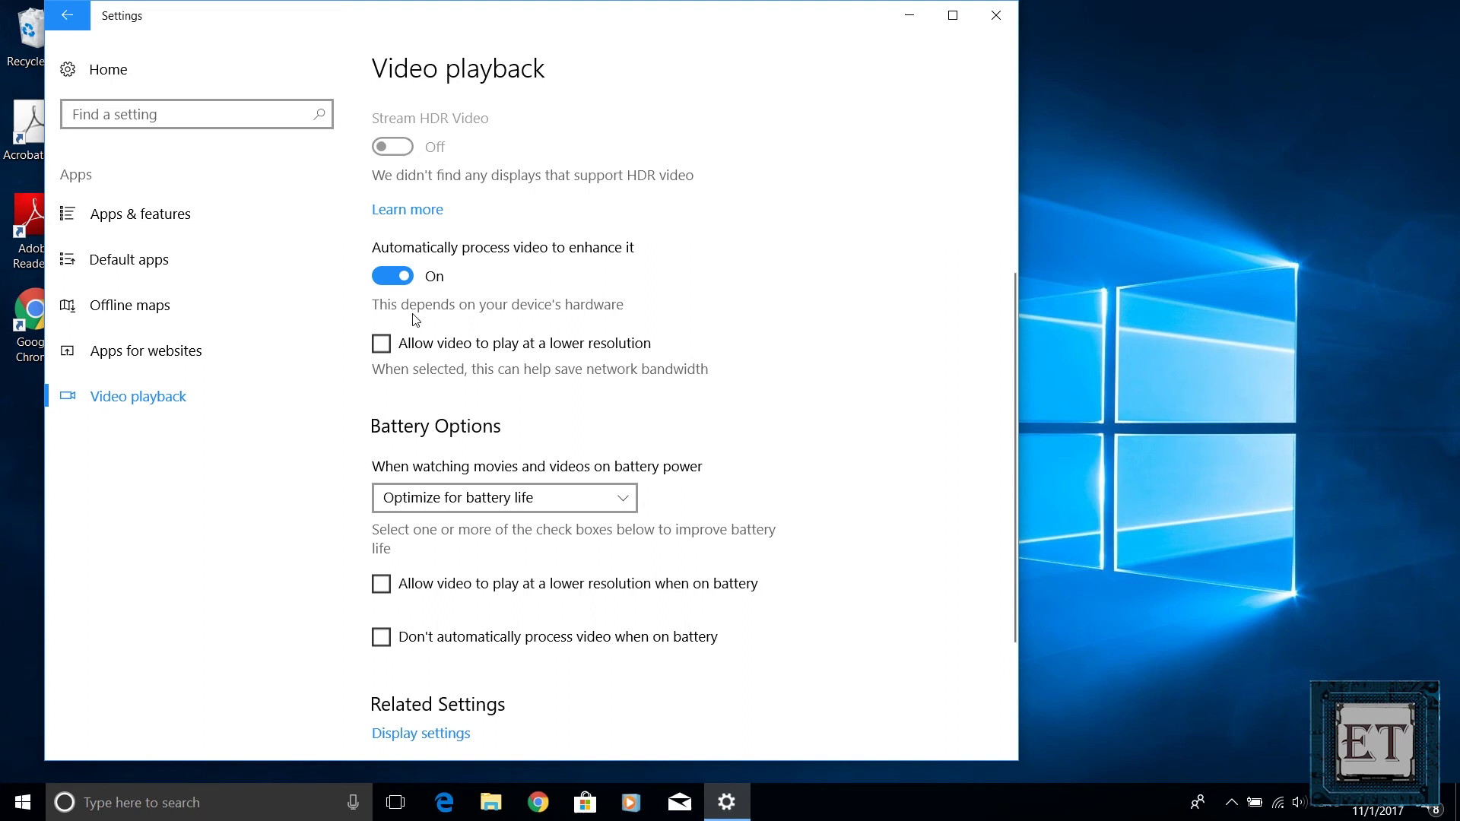
click(390, 342)
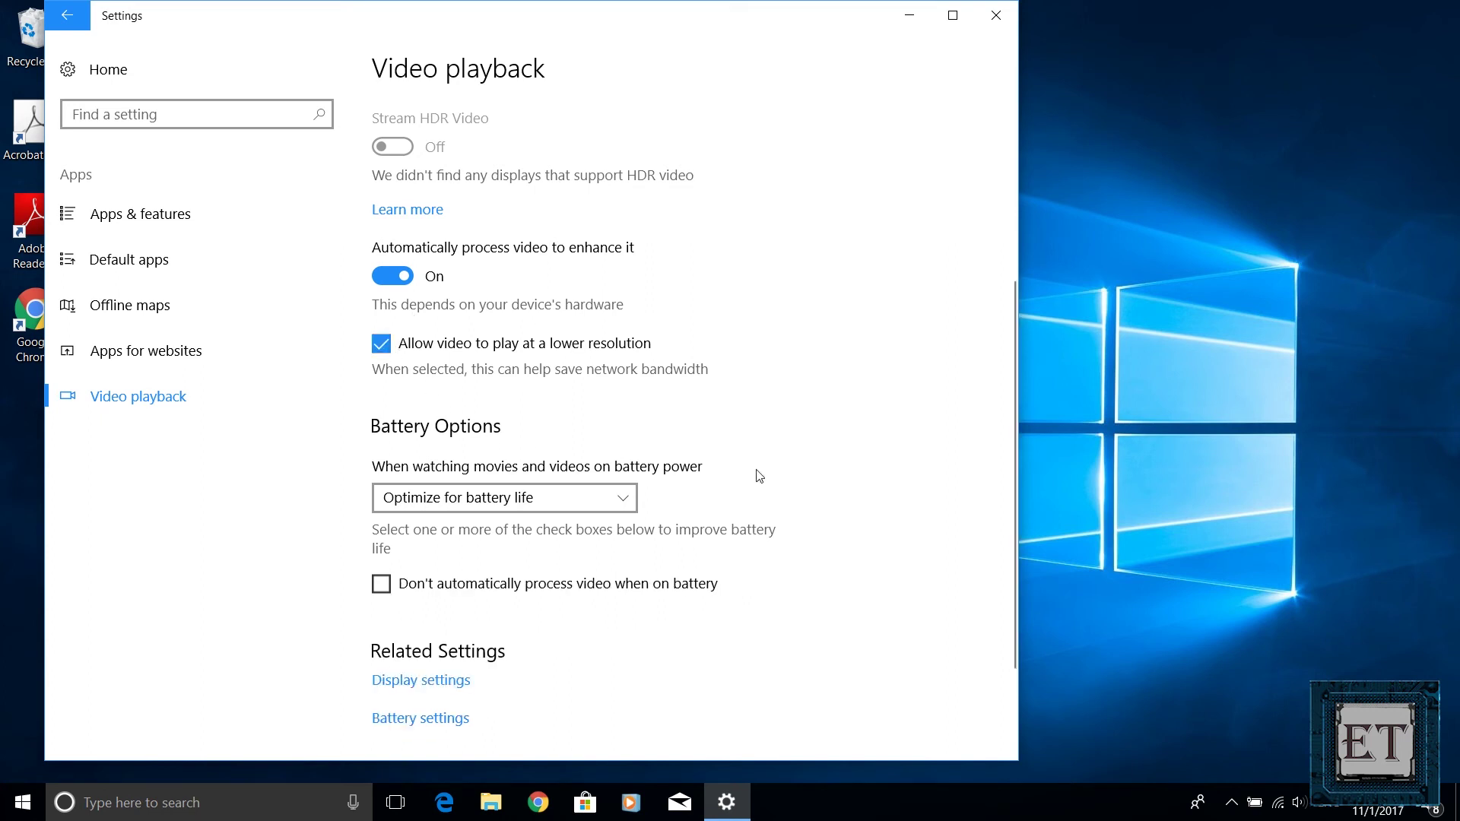
click(446, 498)
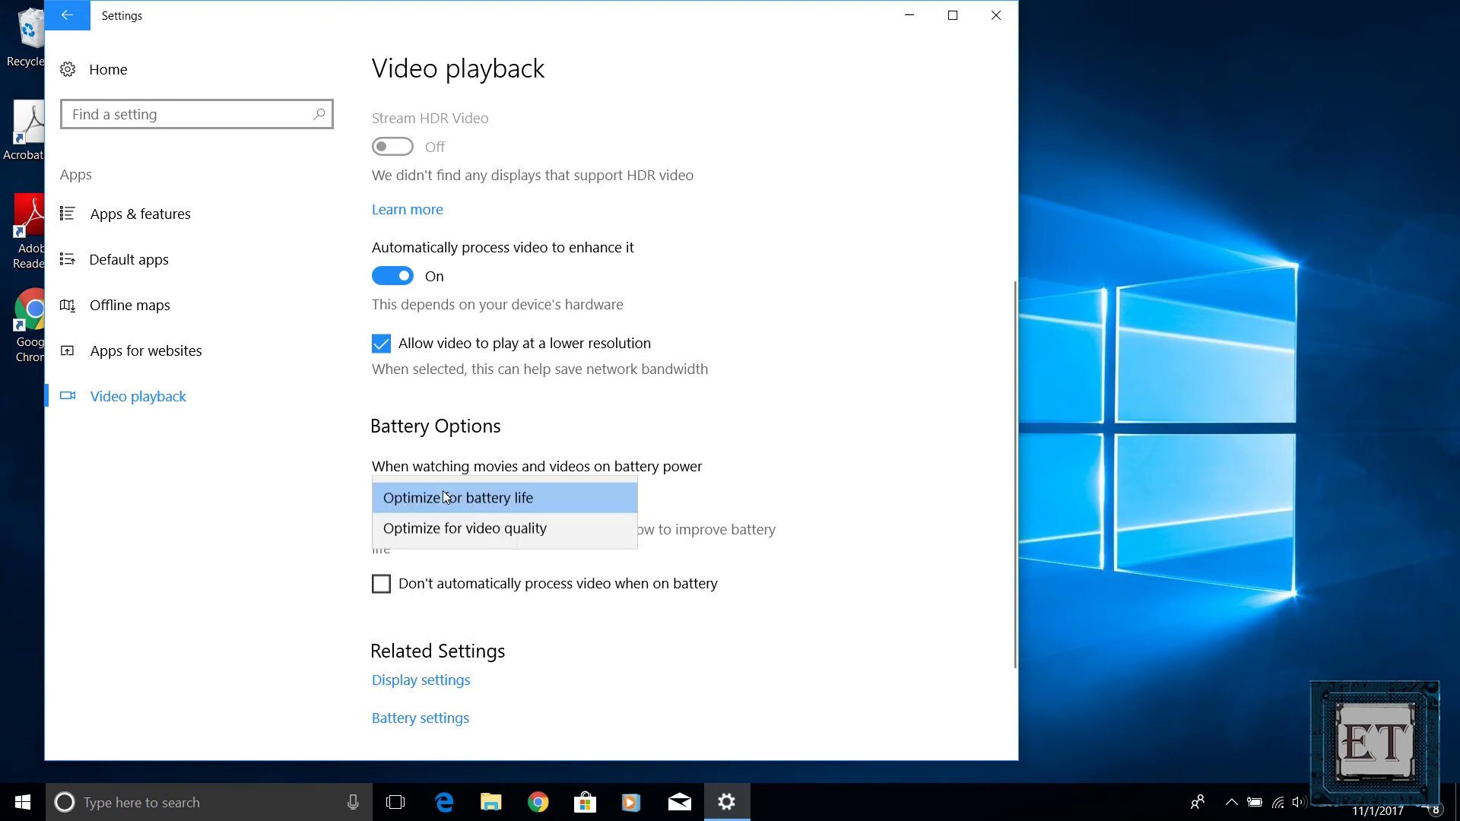
click(466, 523)
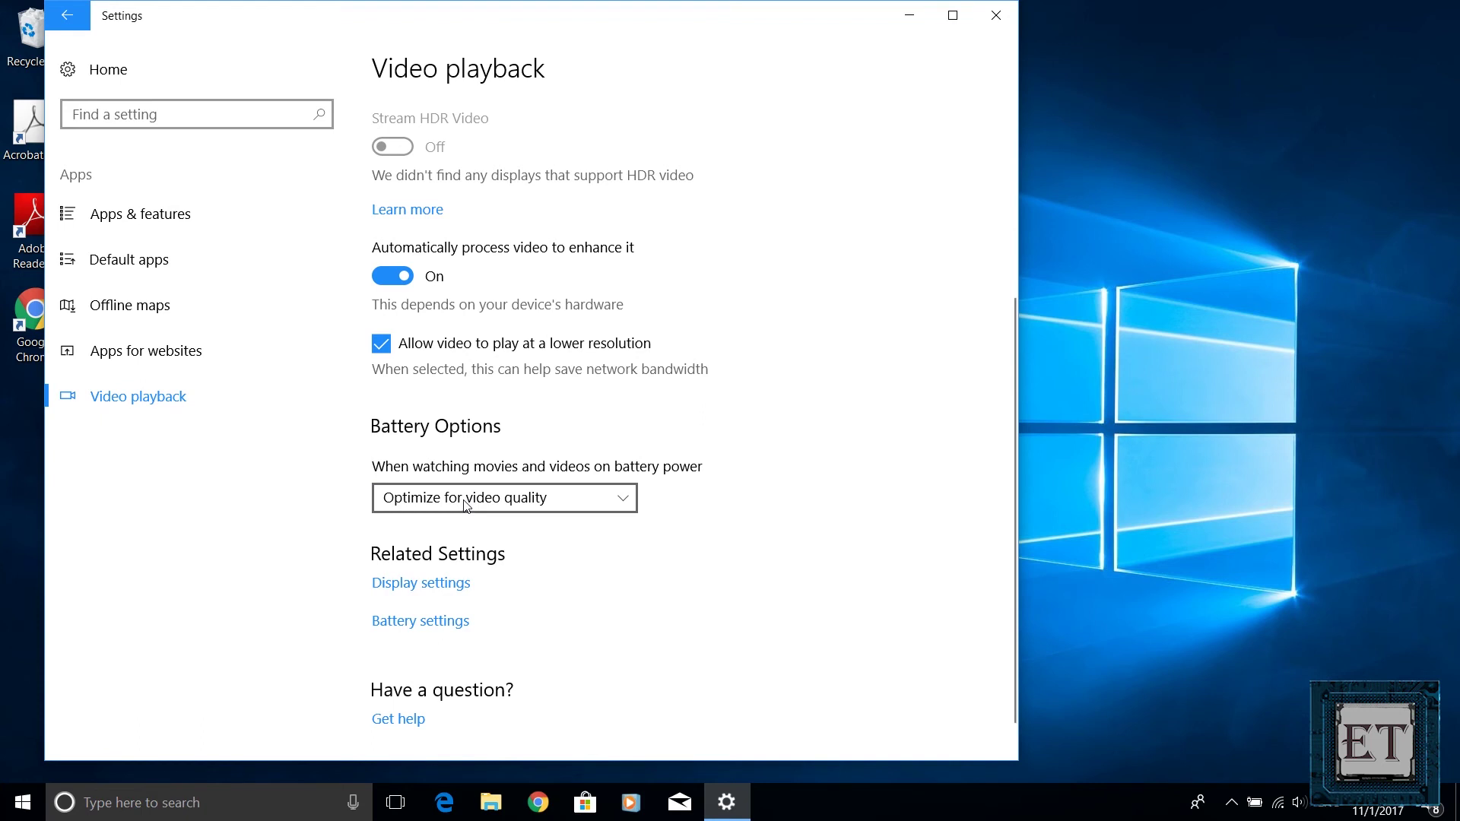
click(534, 500)
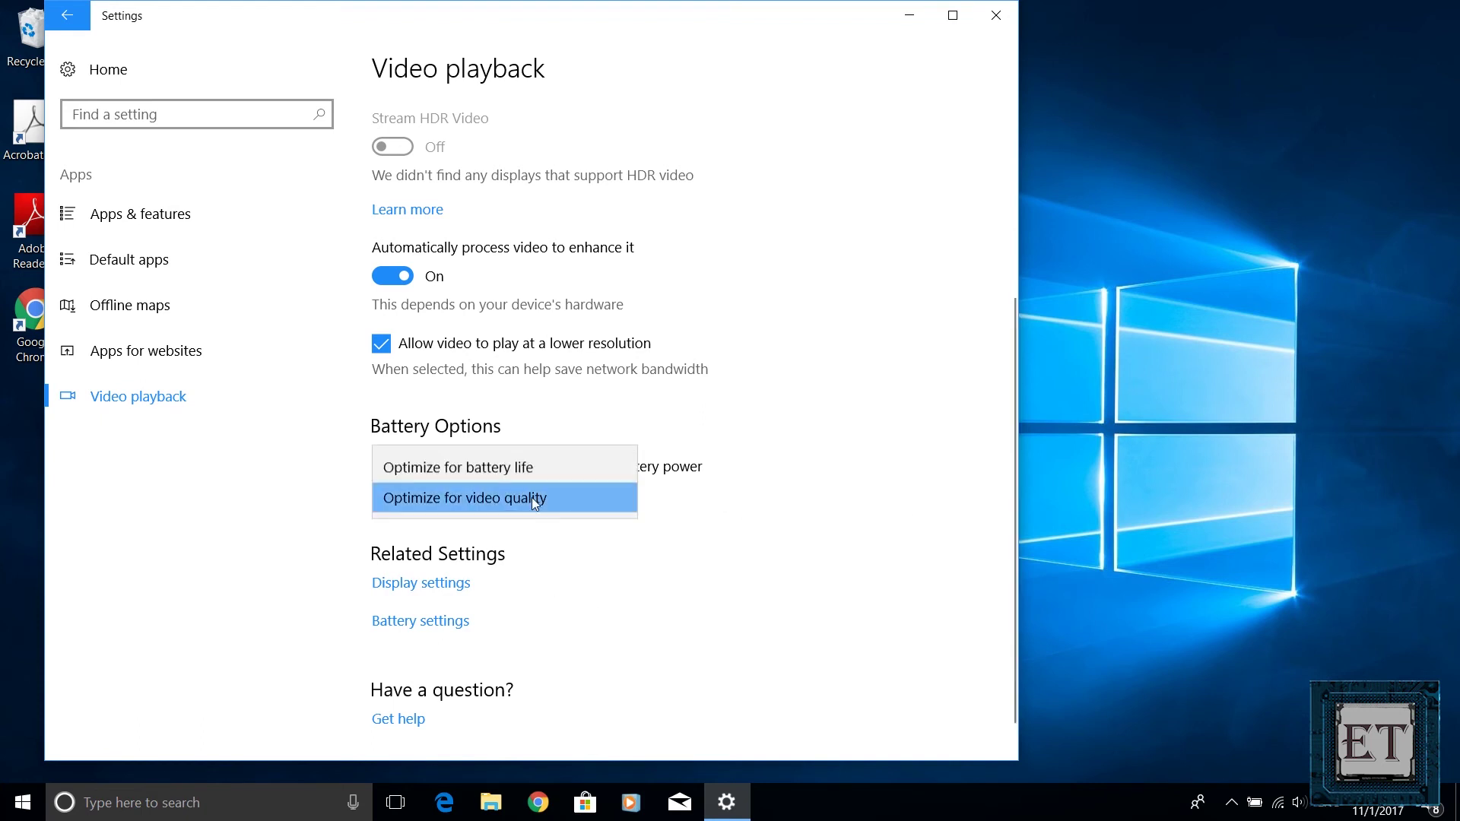
click(471, 467)
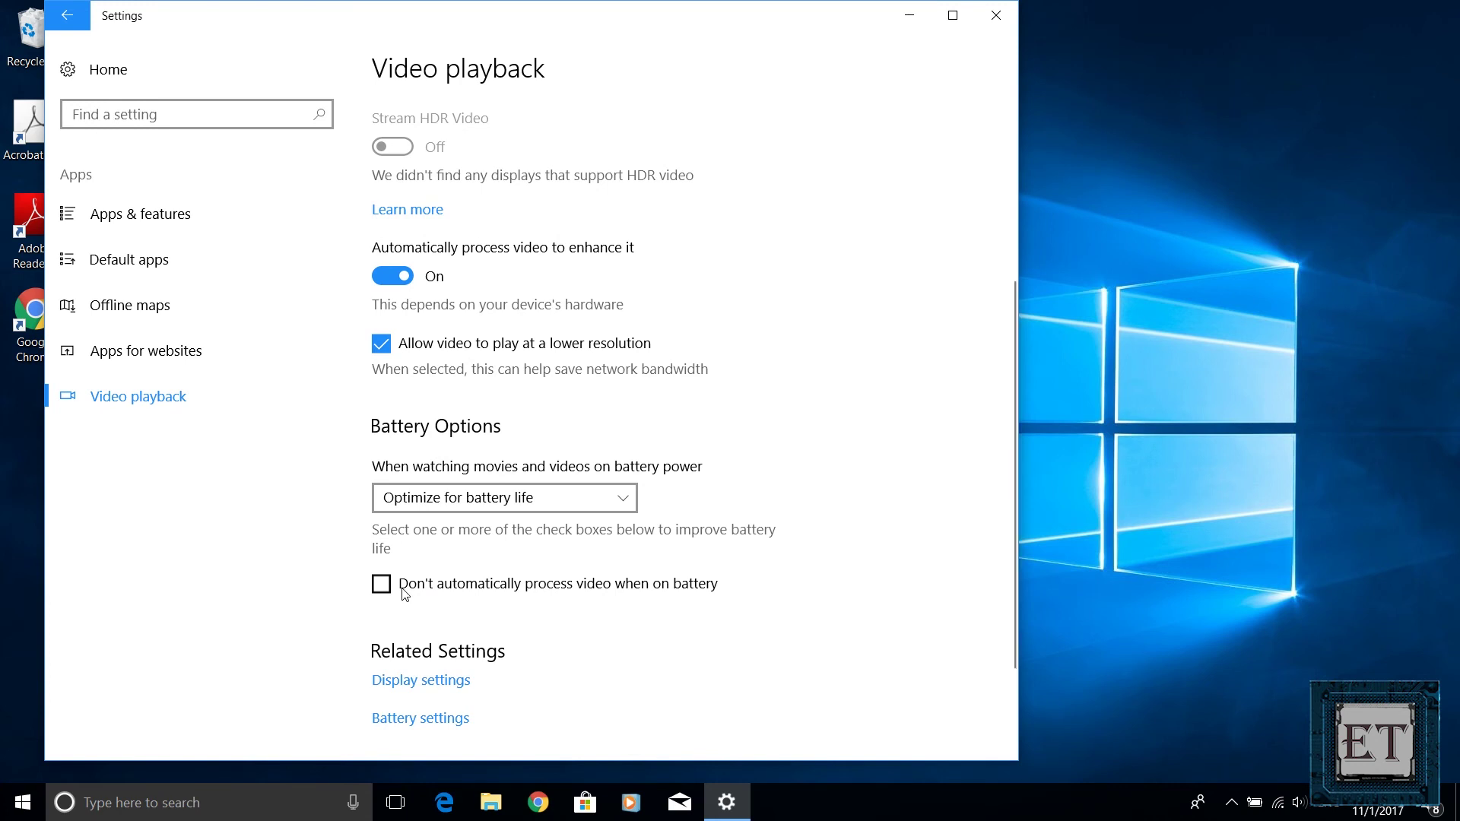
Reopen Settings and launch Windows Defender Security Center from Update & Security > Windows Defender
scroll(1002, 532, down, 2)
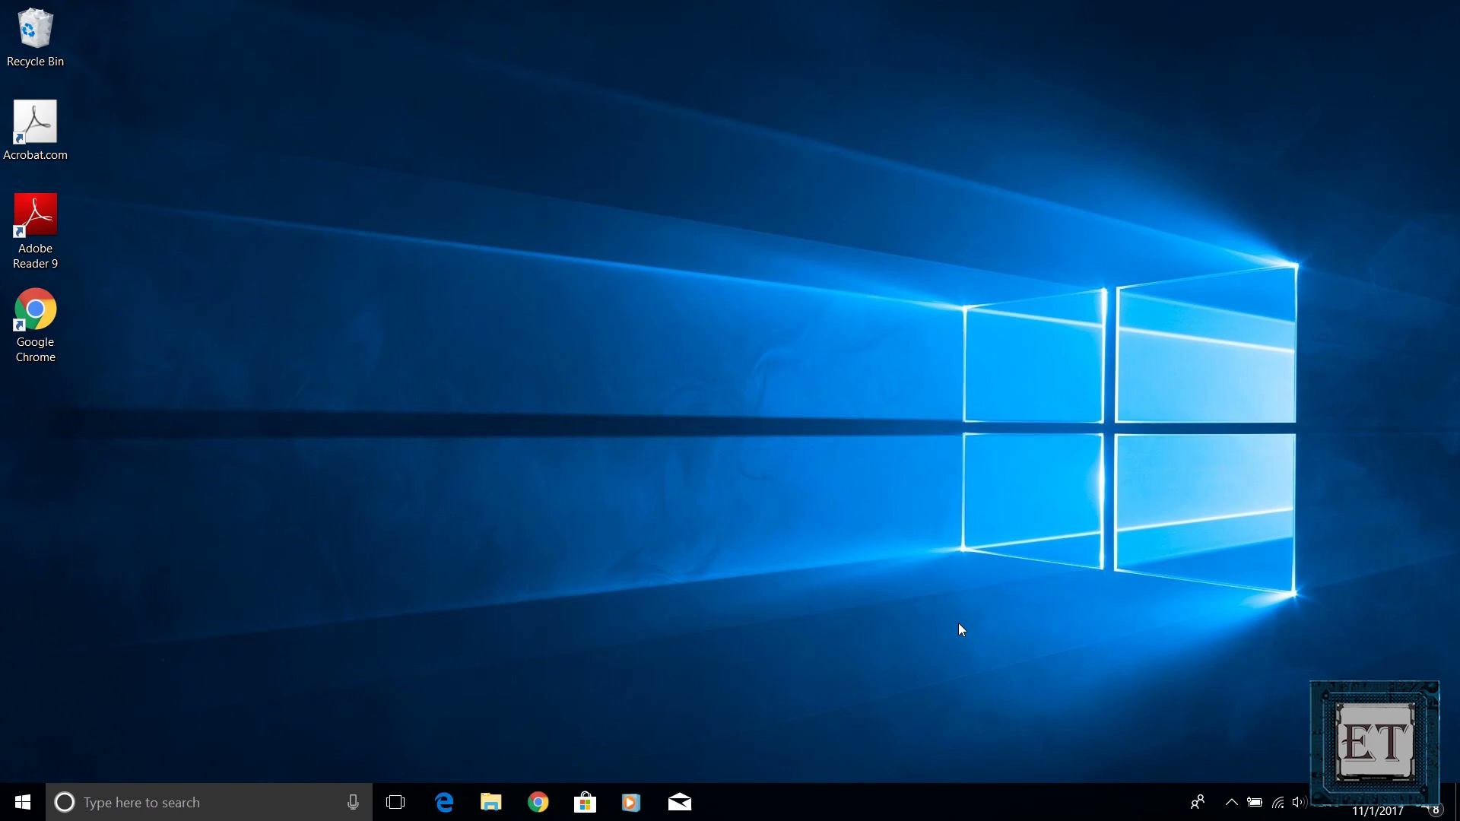
click(19, 806)
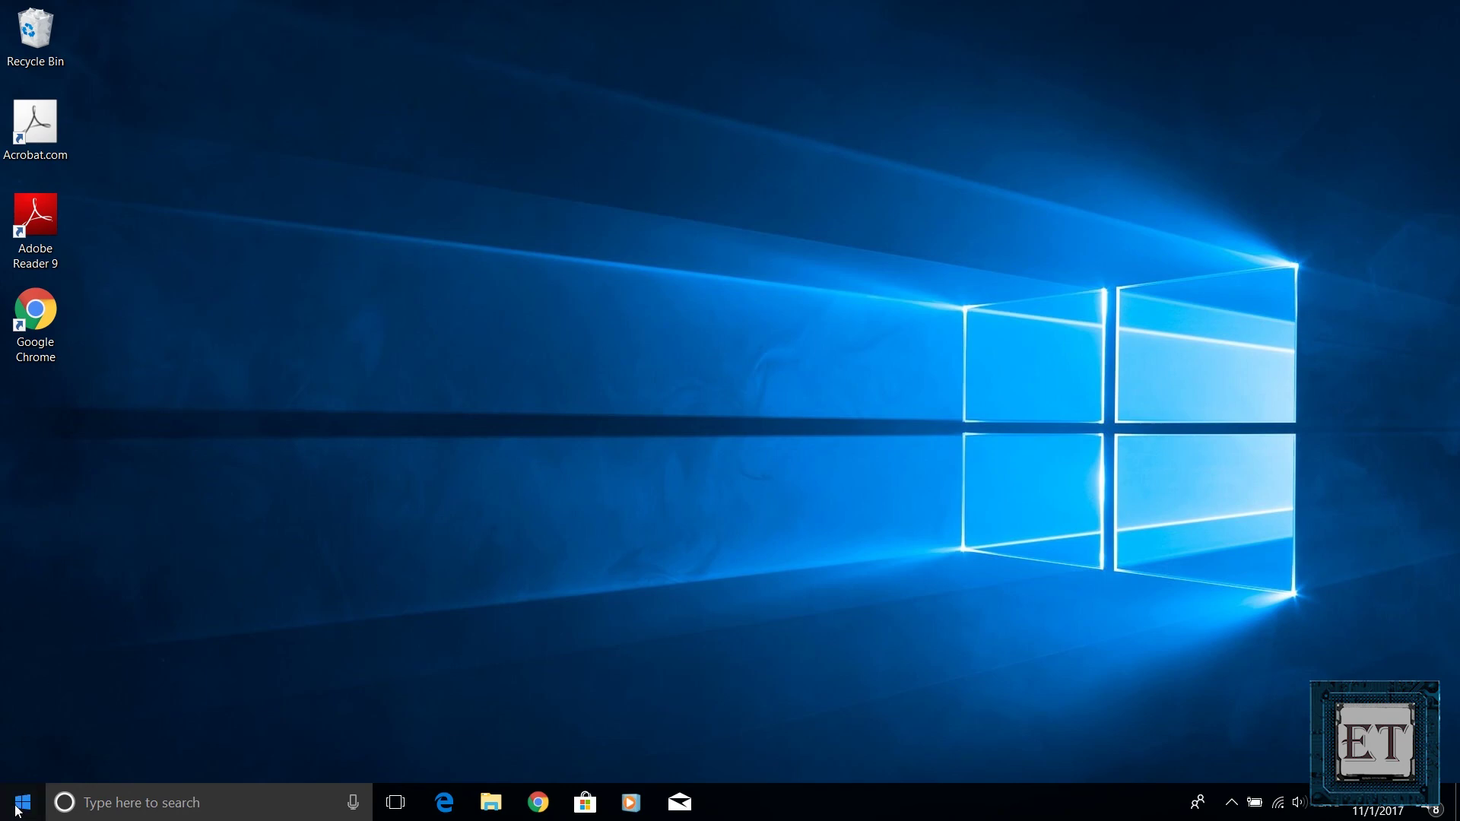
click(23, 720)
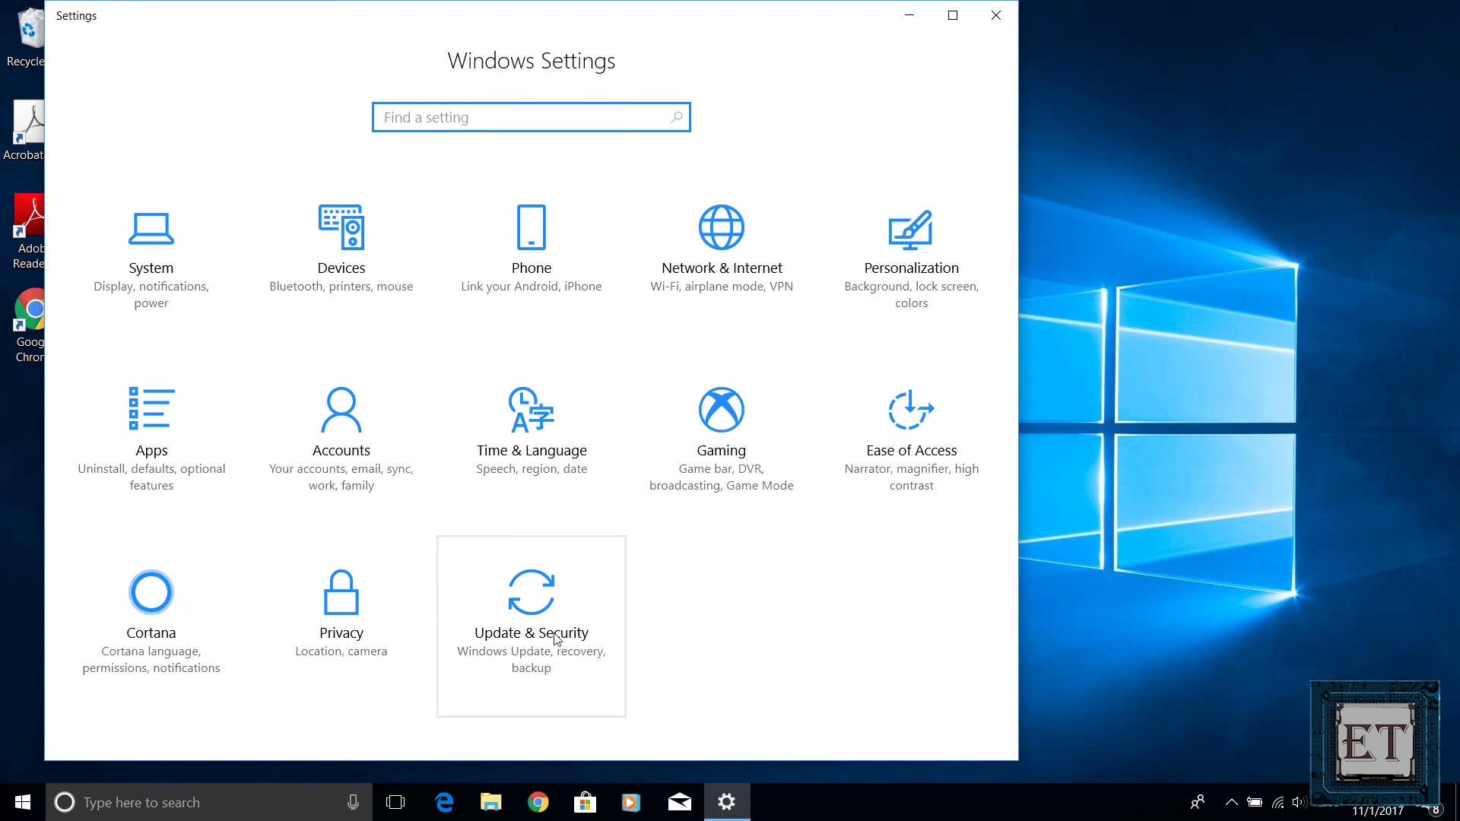
click(558, 640)
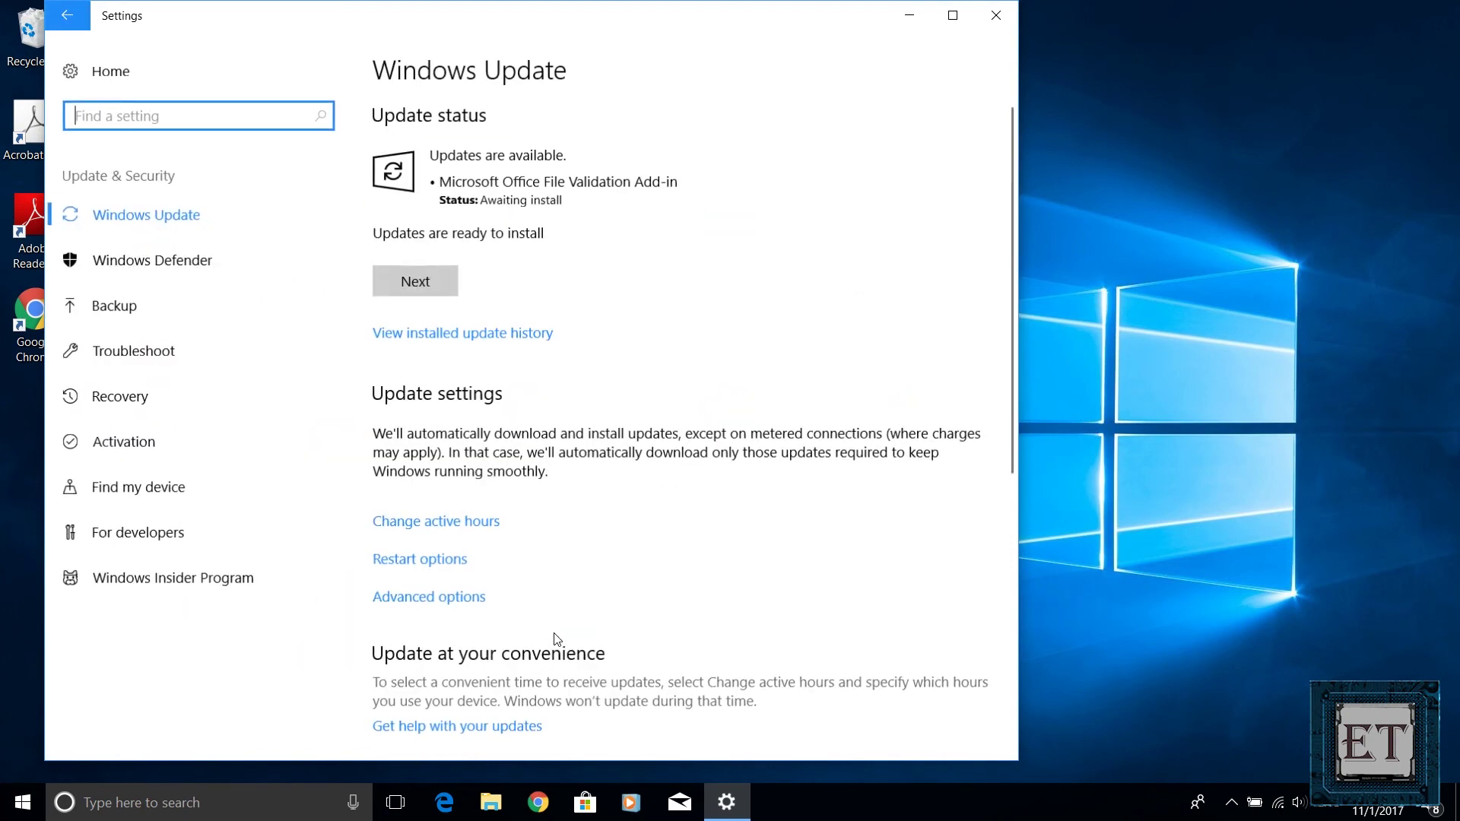
click(182, 268)
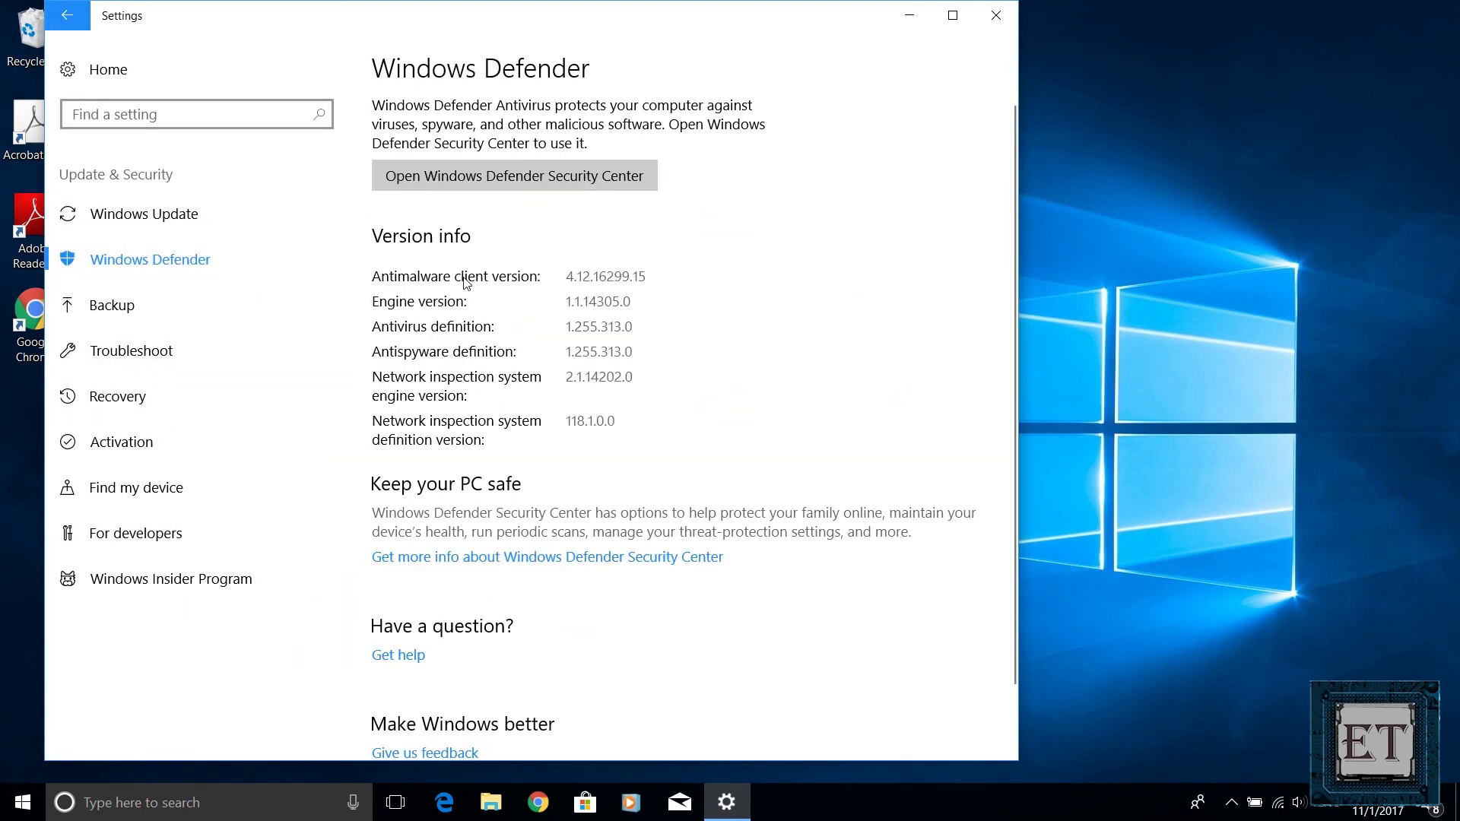
click(484, 175)
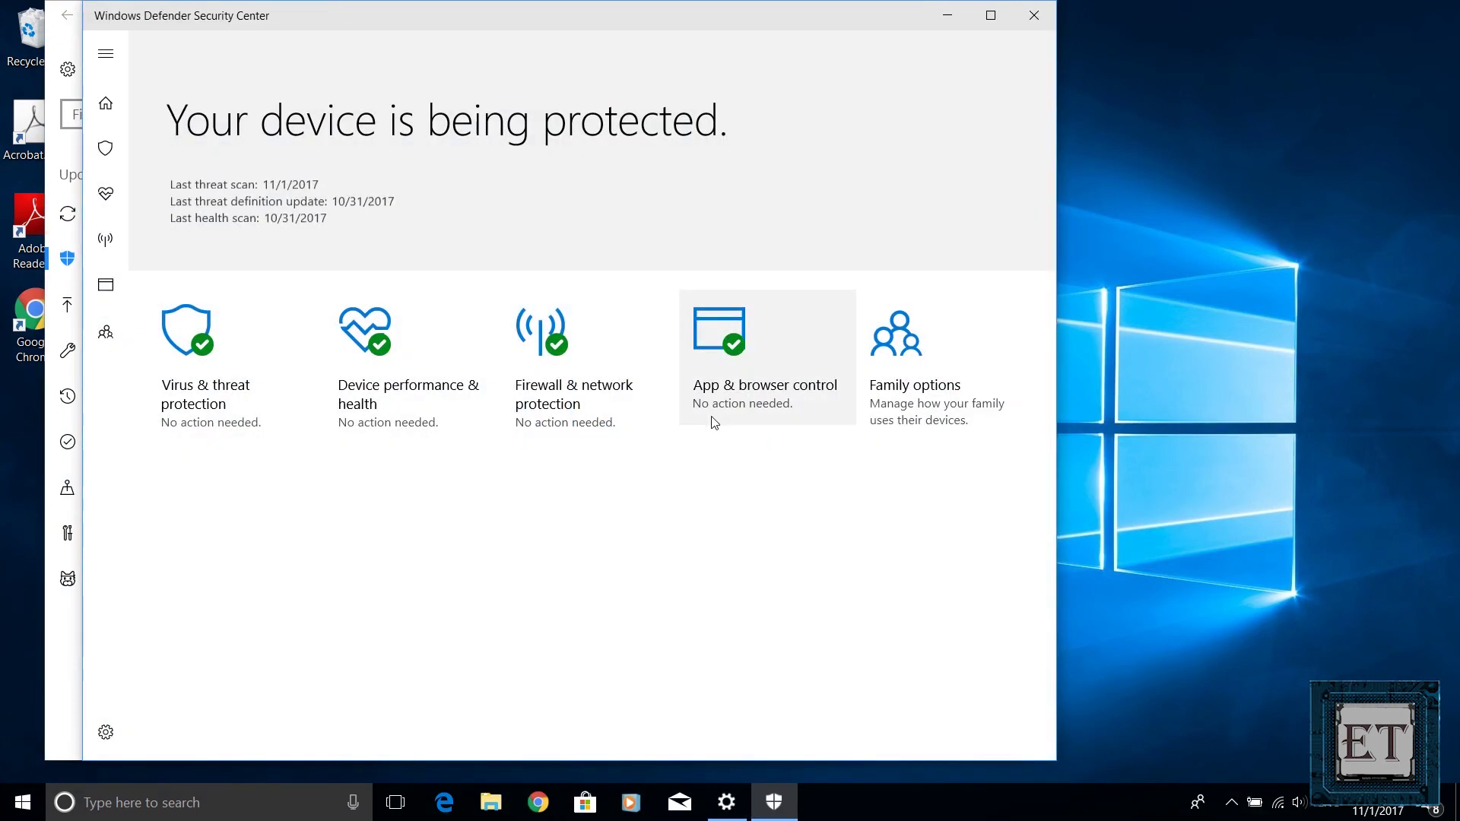
Switch Controlled folder access On in Virus & threat protection settings and view the protected folders
click(251, 364)
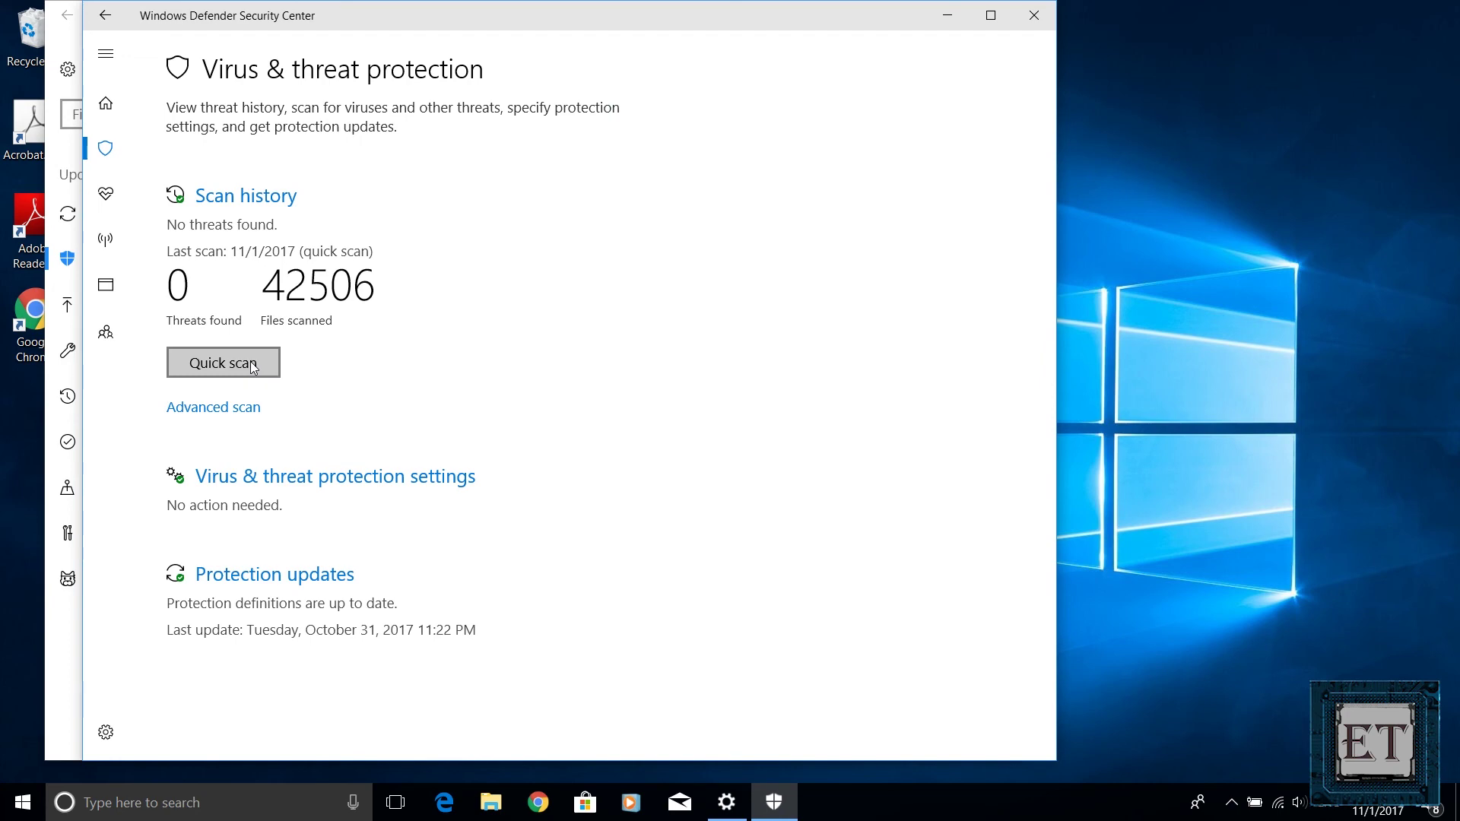
click(417, 482)
scroll(204, 602, down, 5)
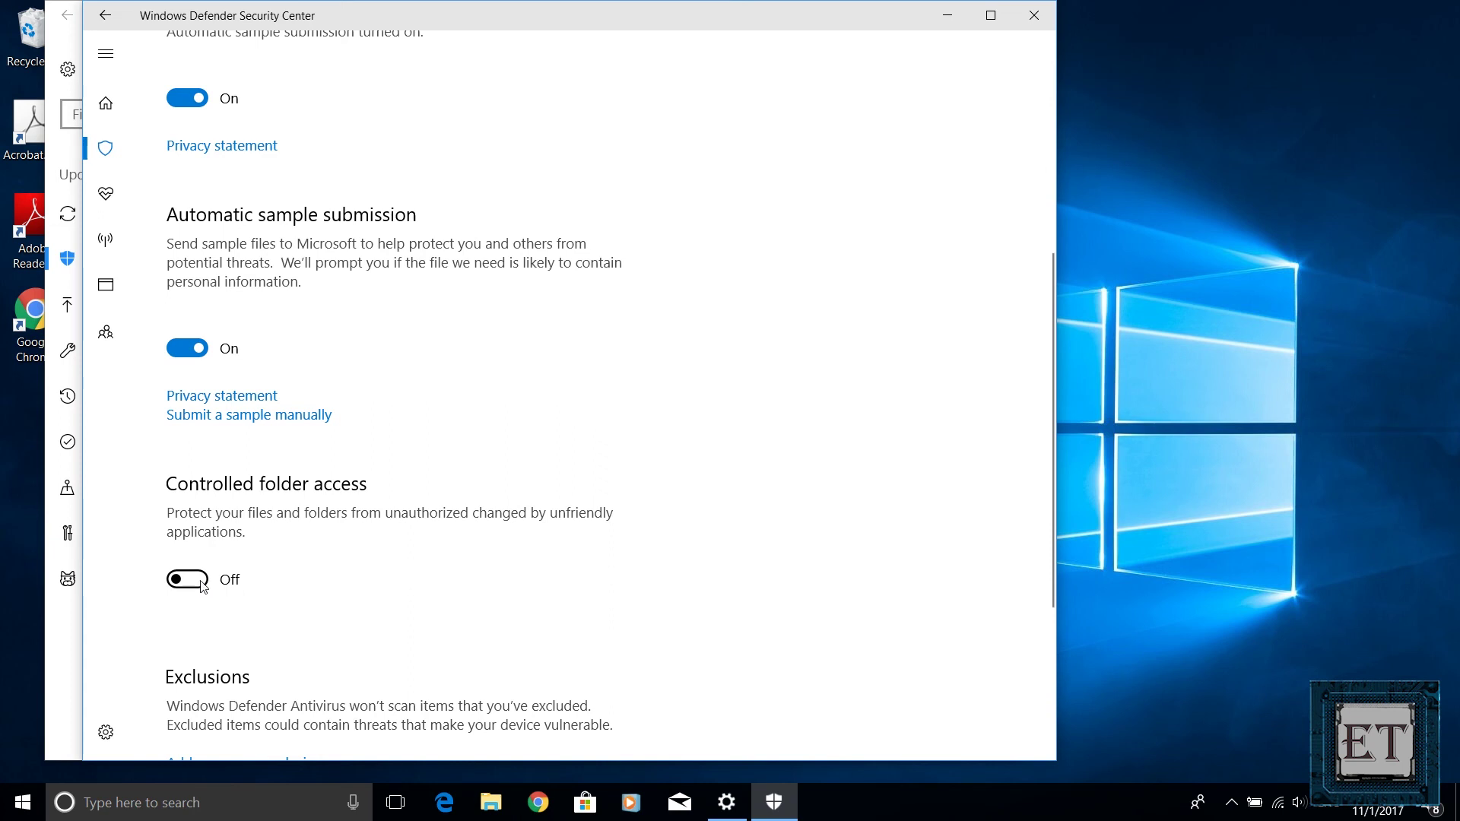
click(202, 584)
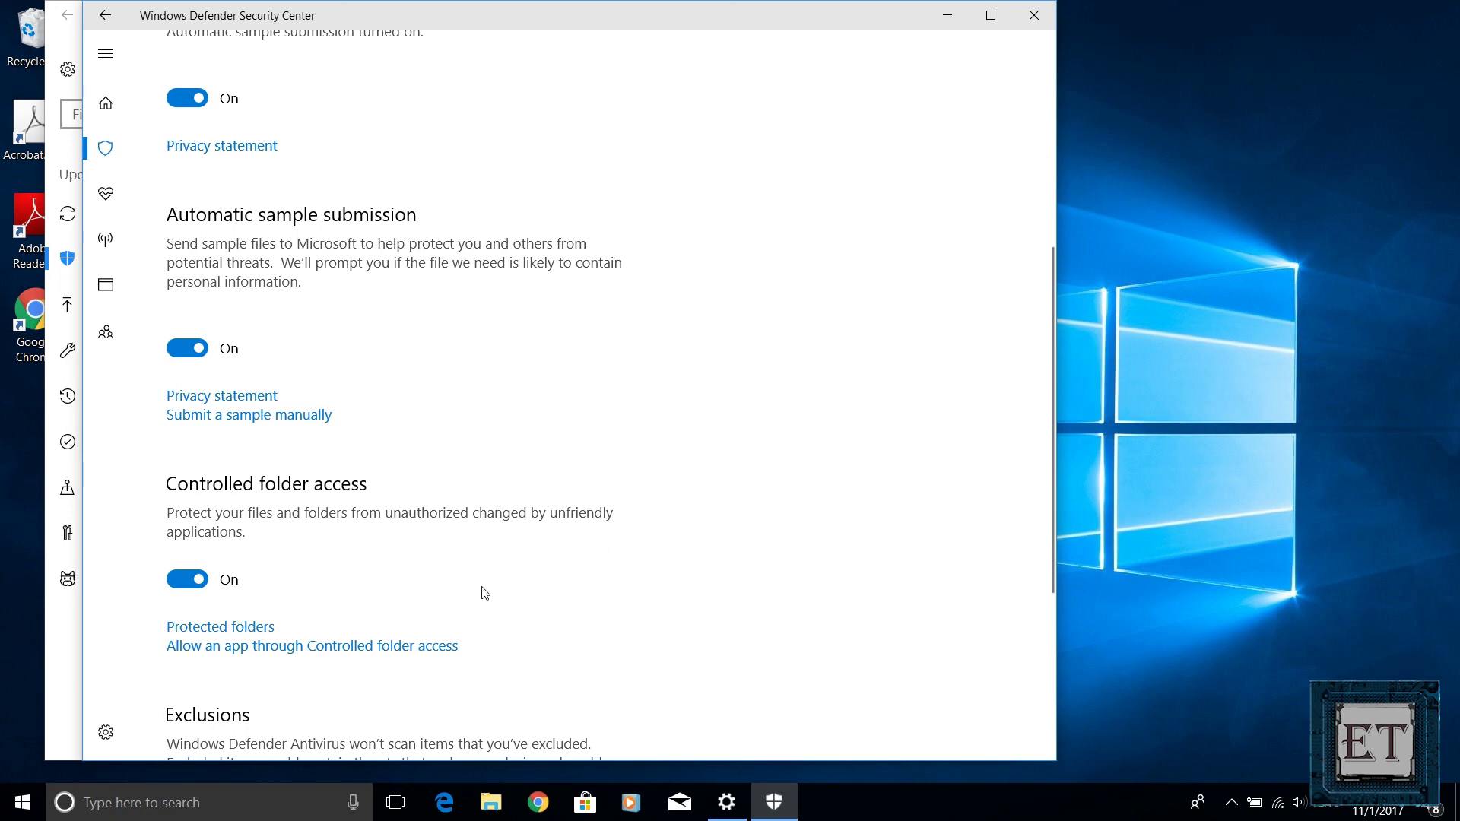
click(261, 628)
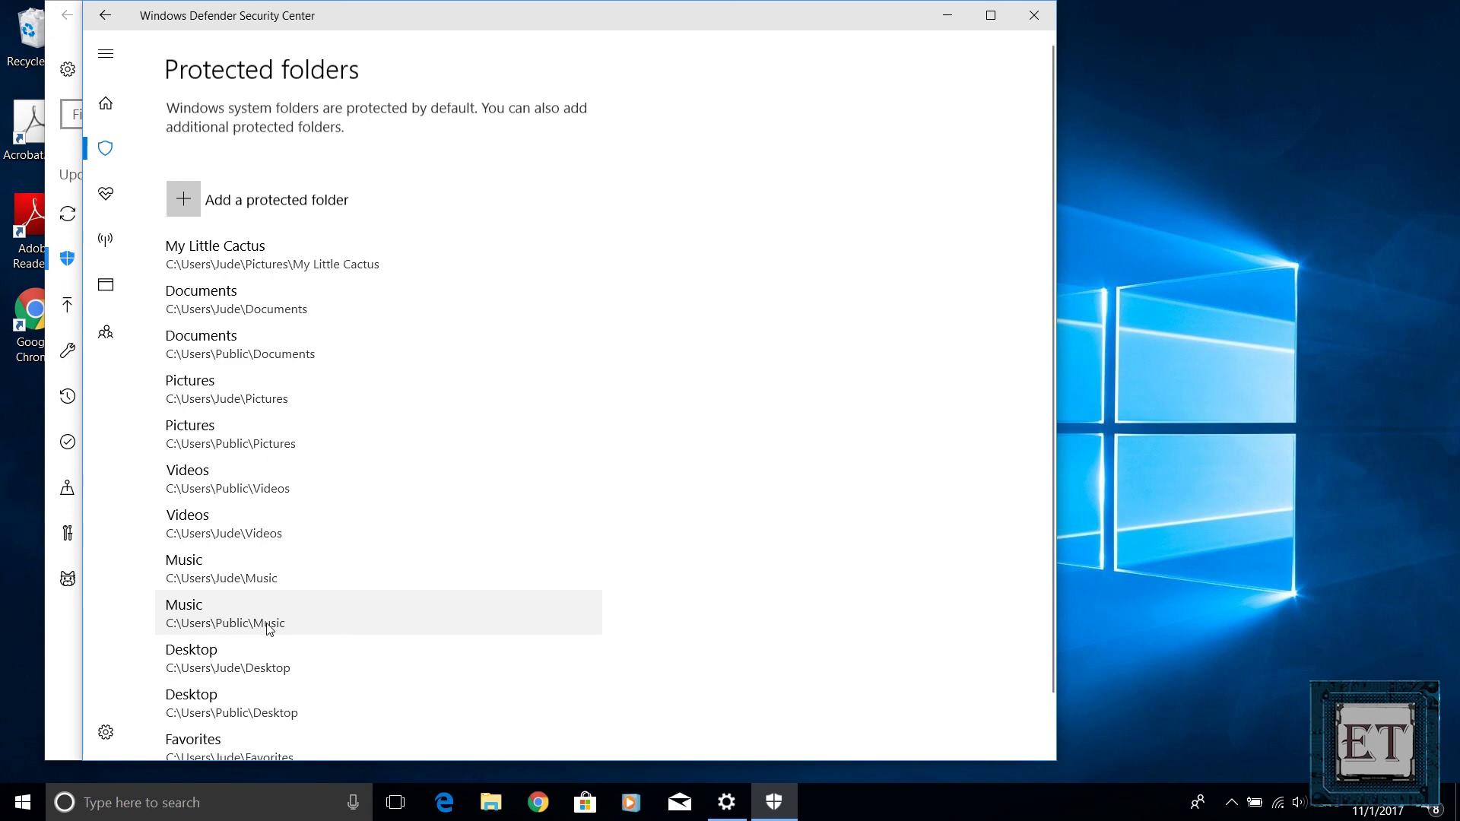
Add Pictures\My Little Cactus as a protected folder, then review the allowed apps list
click(182, 200)
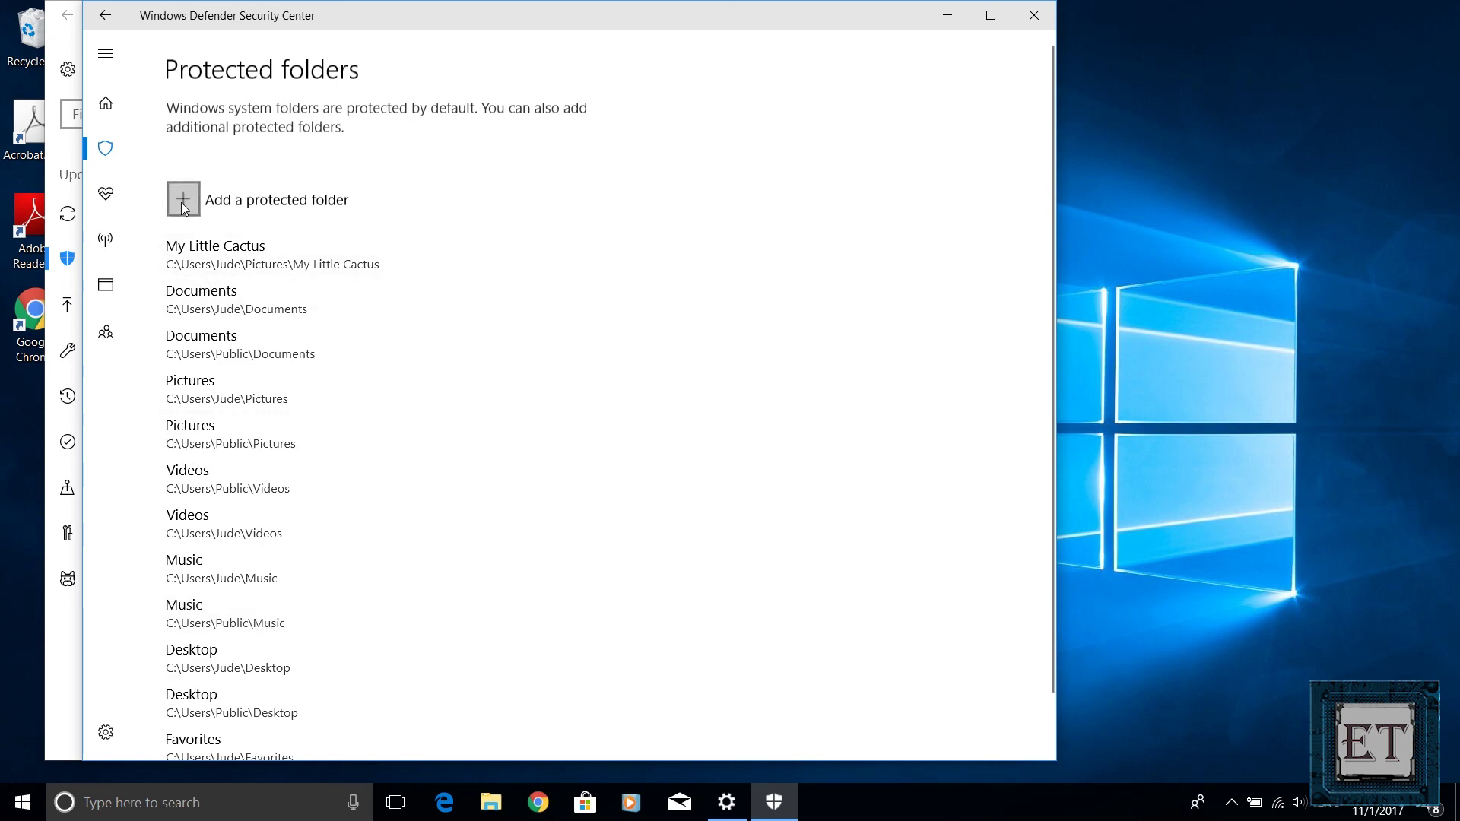
click(182, 210)
click(524, 186)
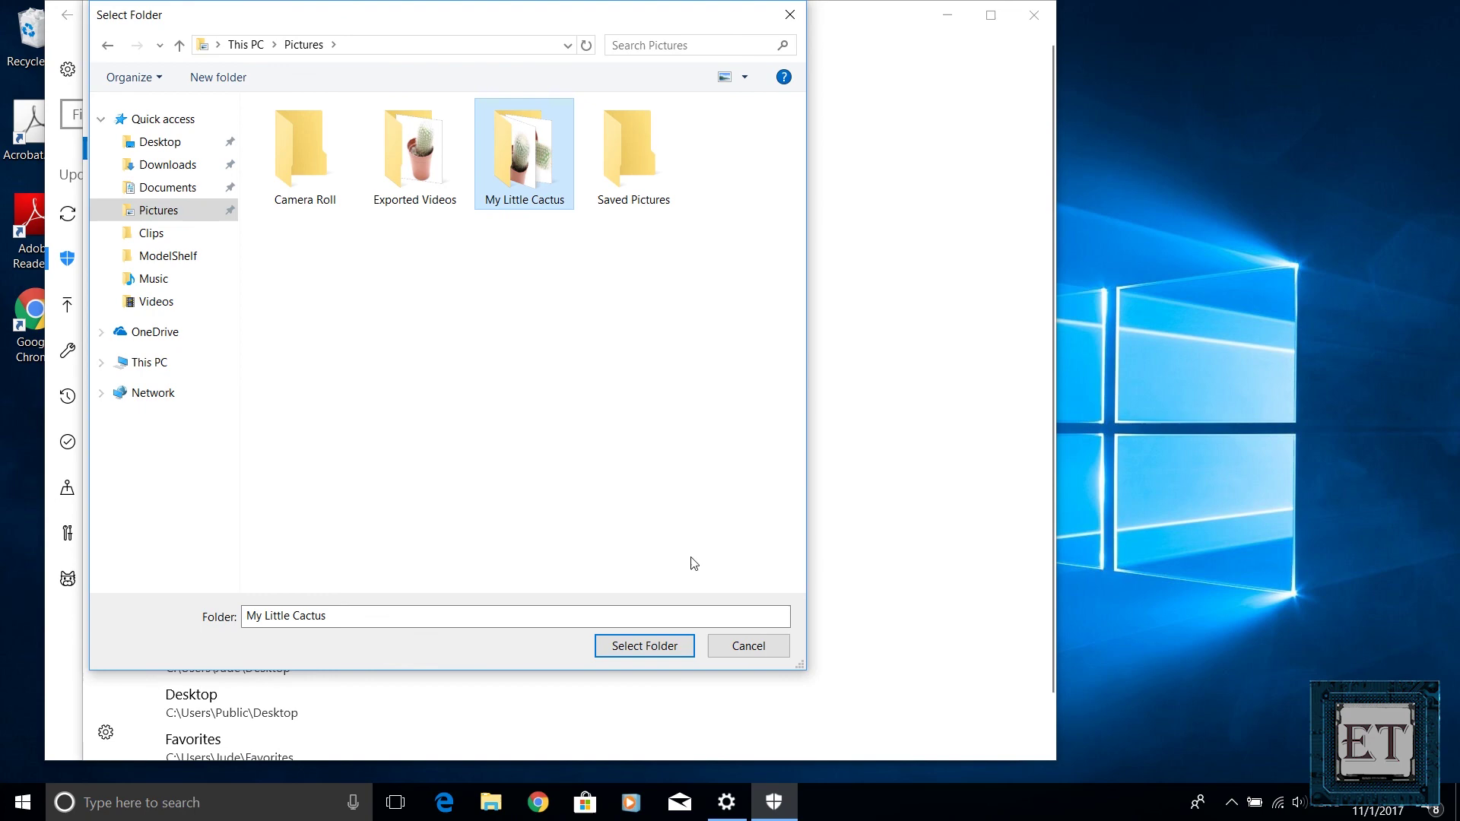
click(675, 647)
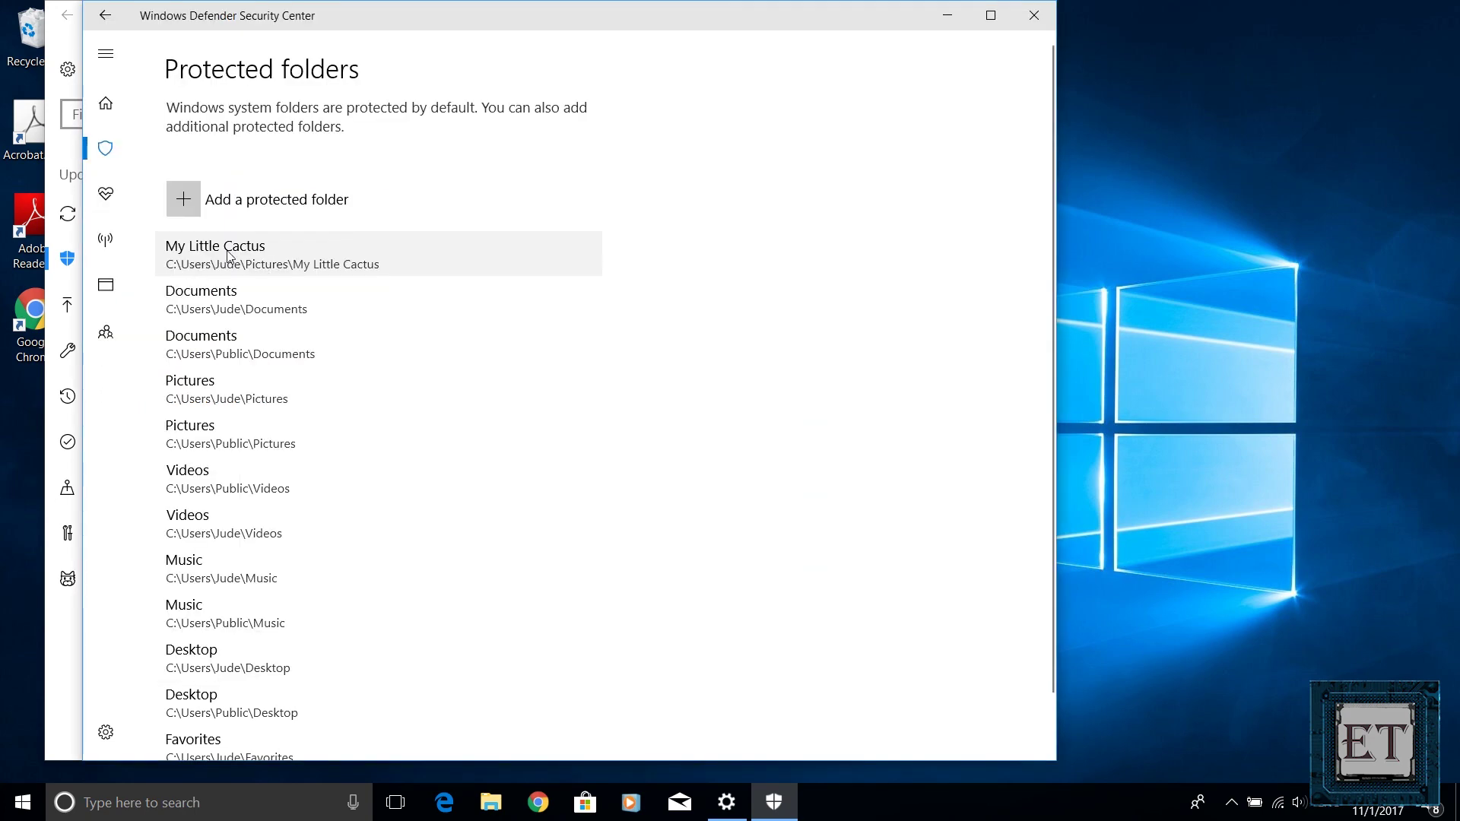
click(105, 15)
click(437, 494)
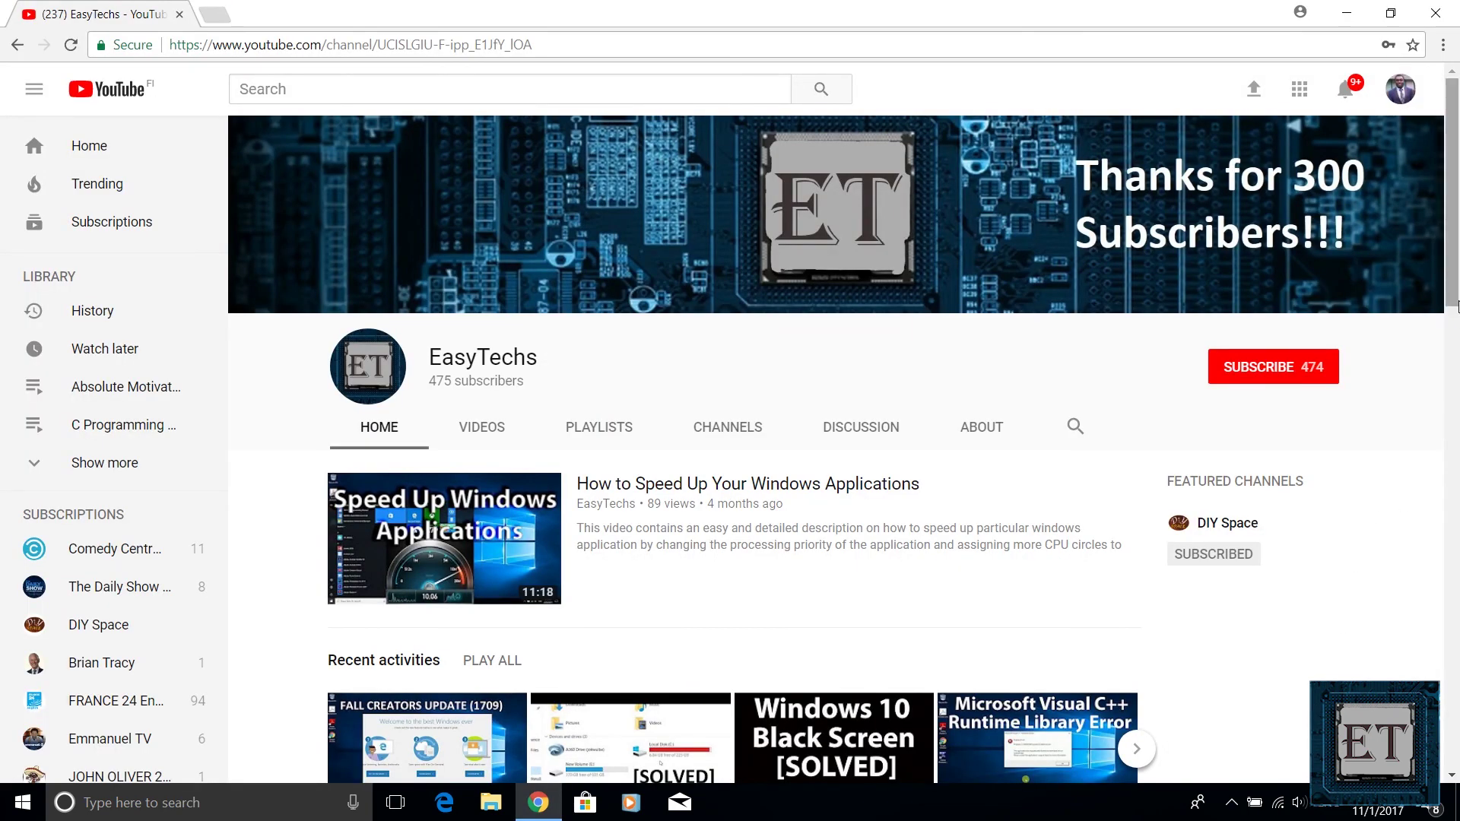
From the Fall Creators Update video, subscribe to EasyTechs with the notification bell turned on
scroll(684, 522, down, 4)
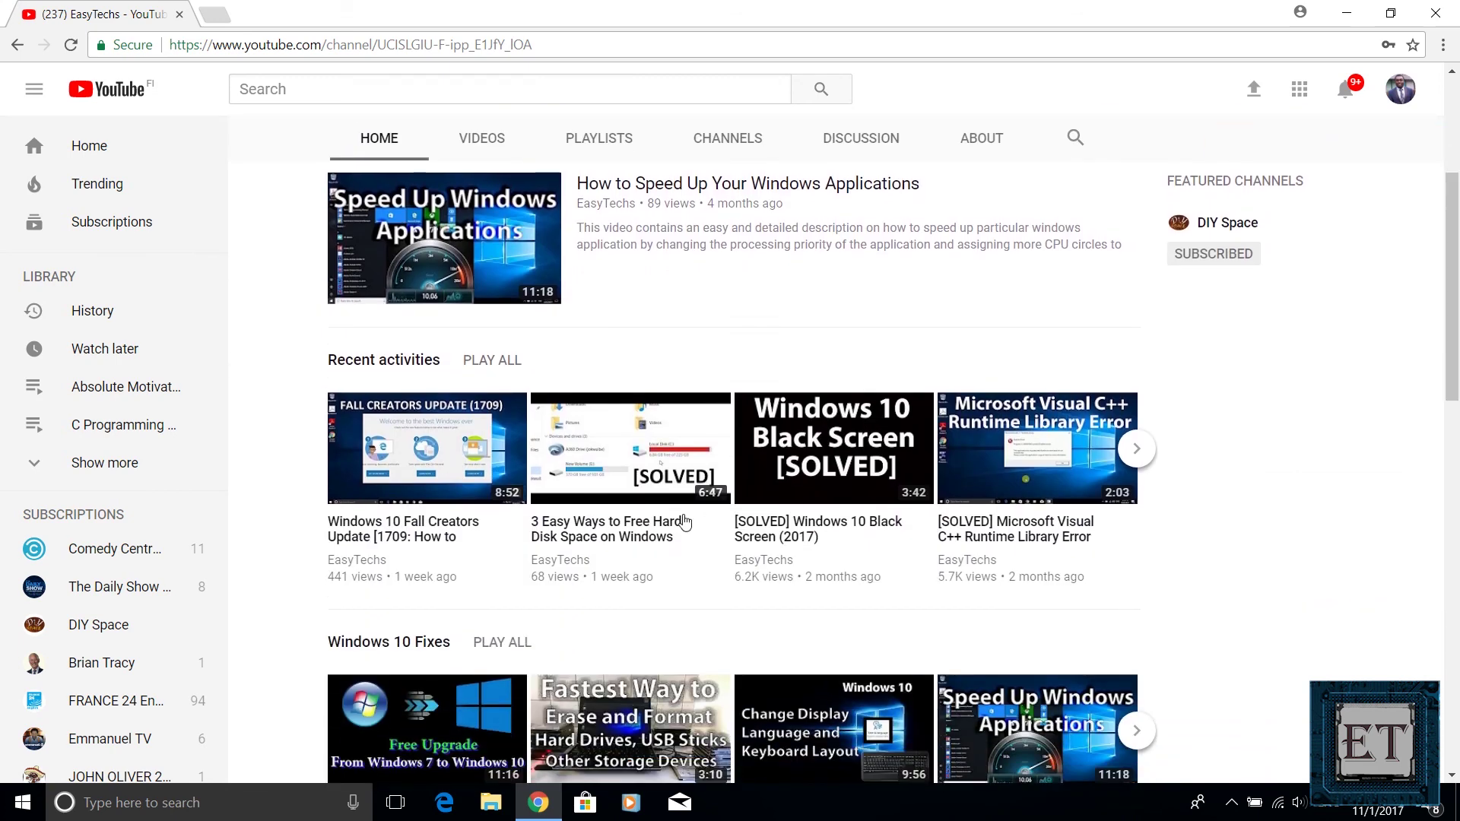
click(455, 479)
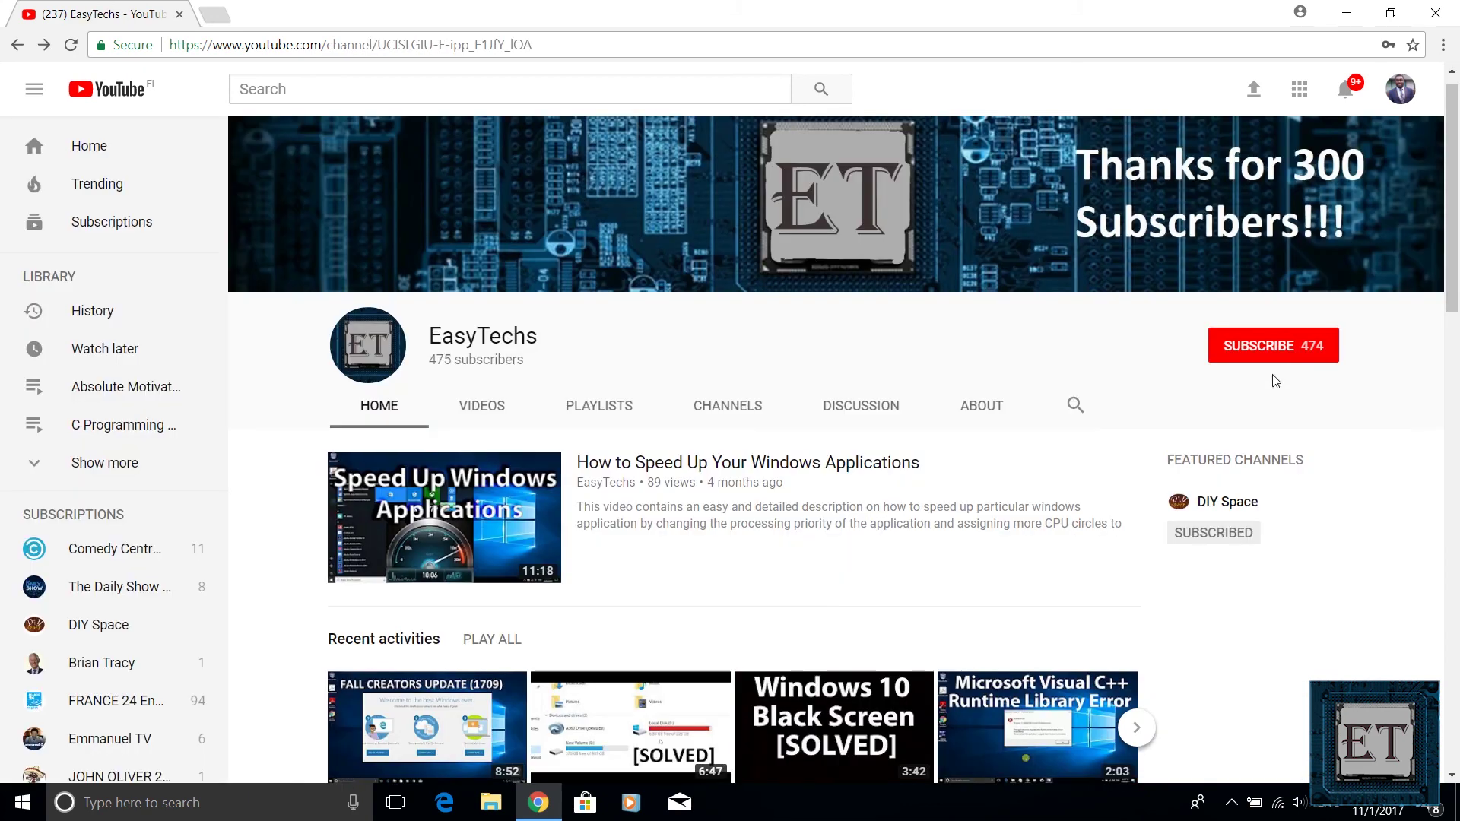
click(1261, 347)
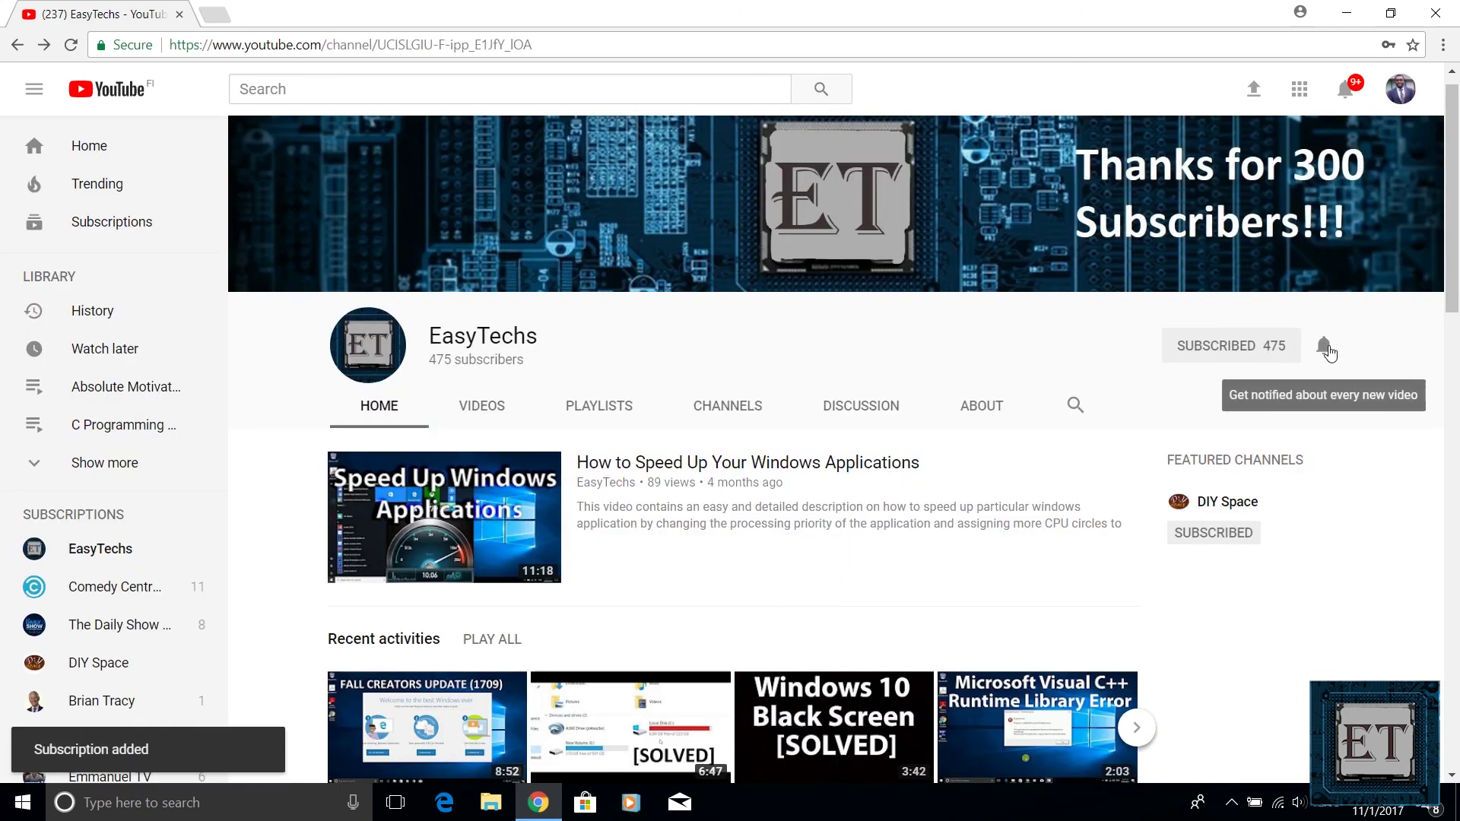
click(1326, 362)
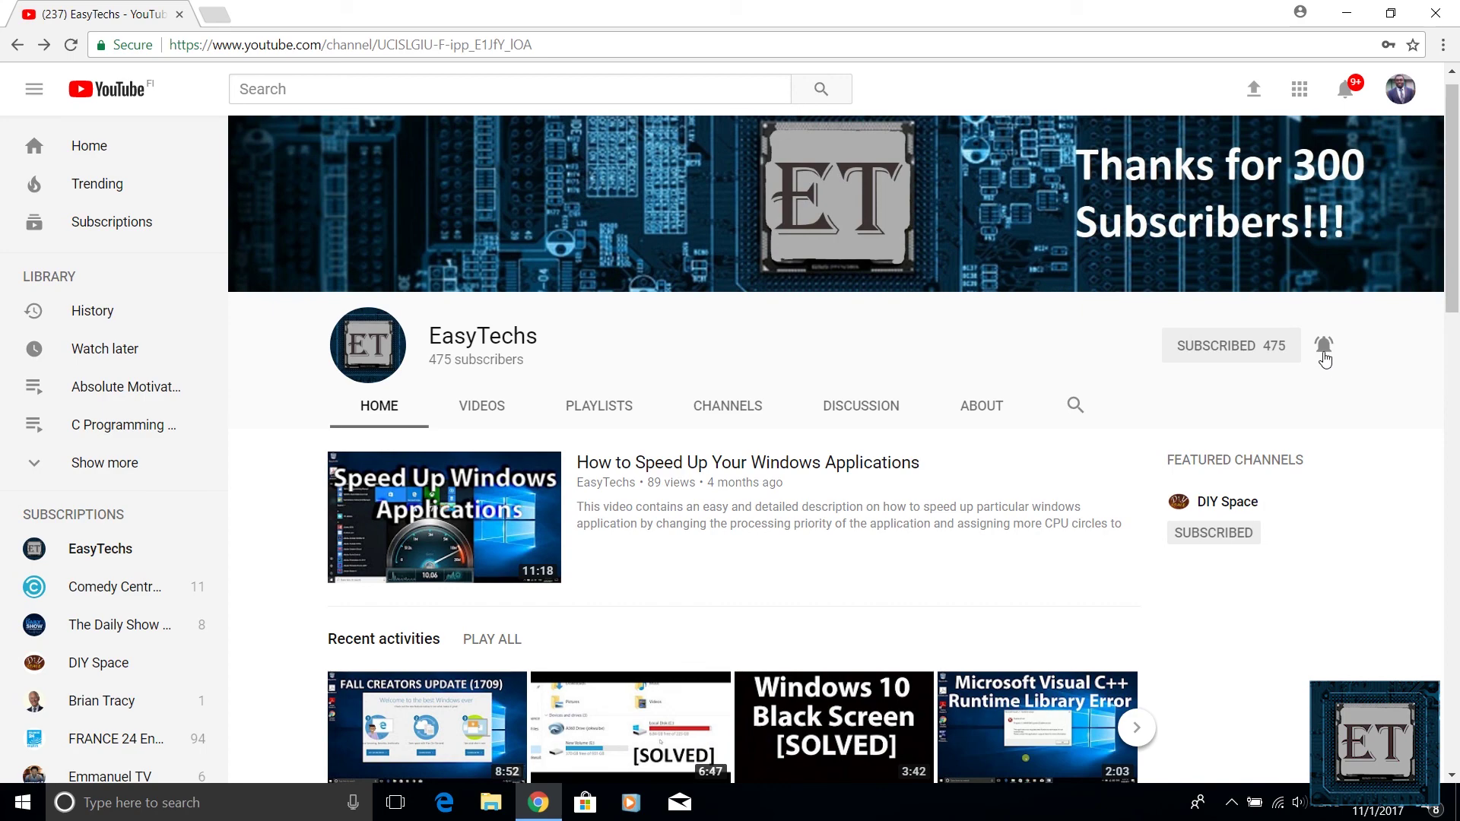